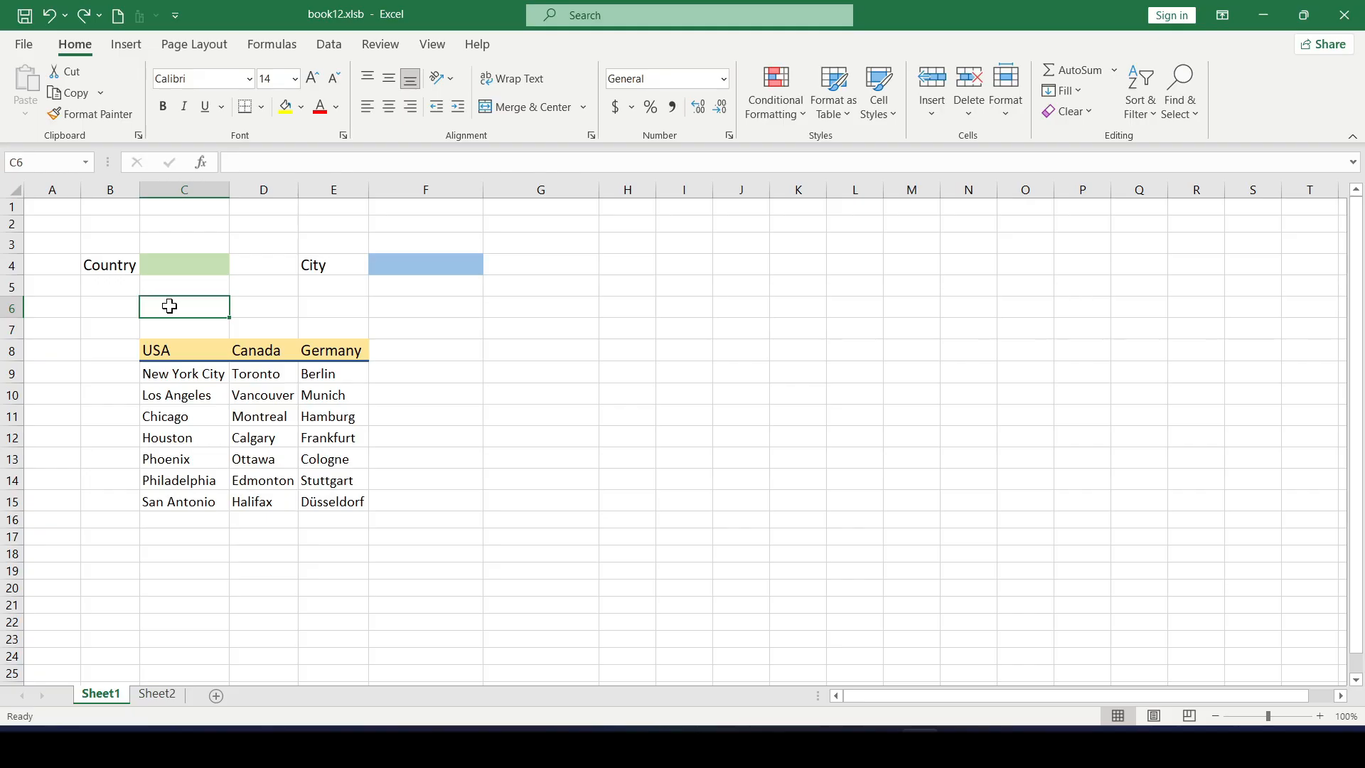
click(243, 305)
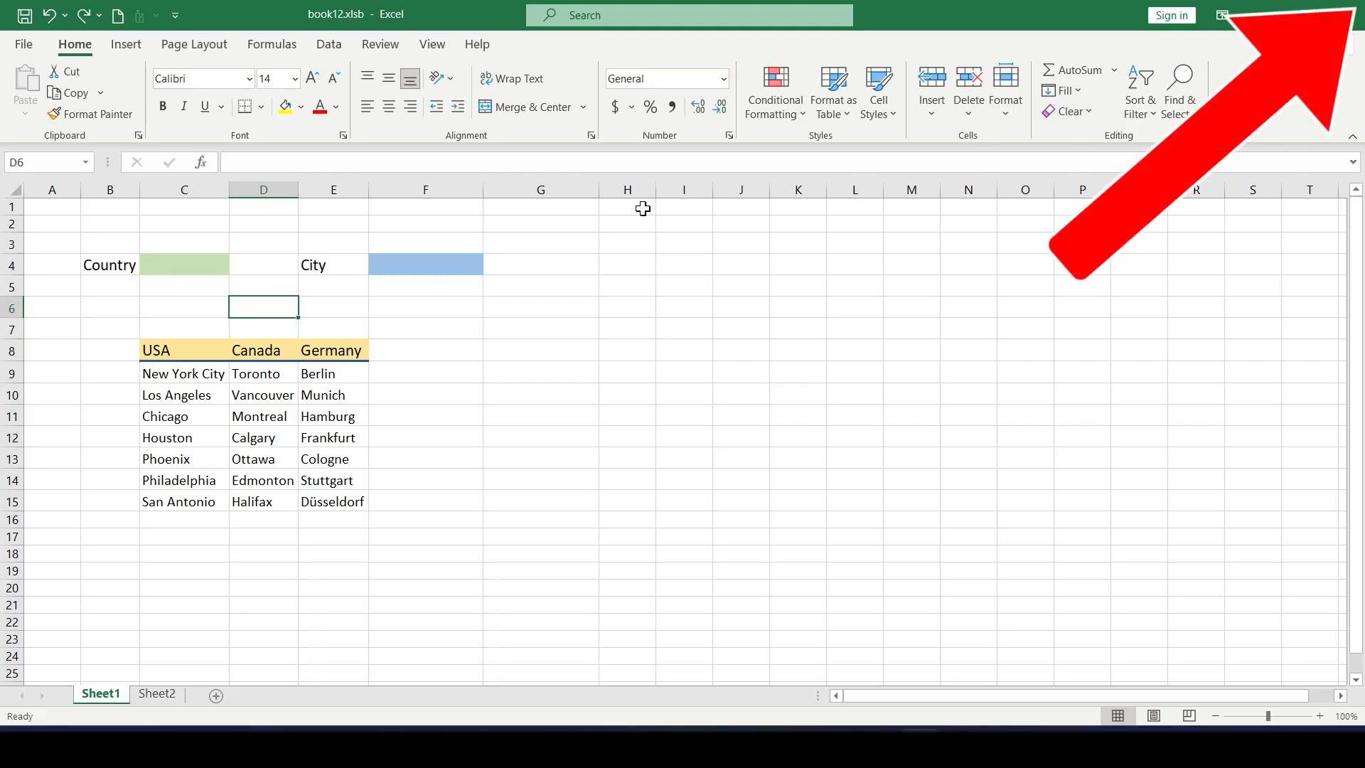
click(207, 305)
click(353, 308)
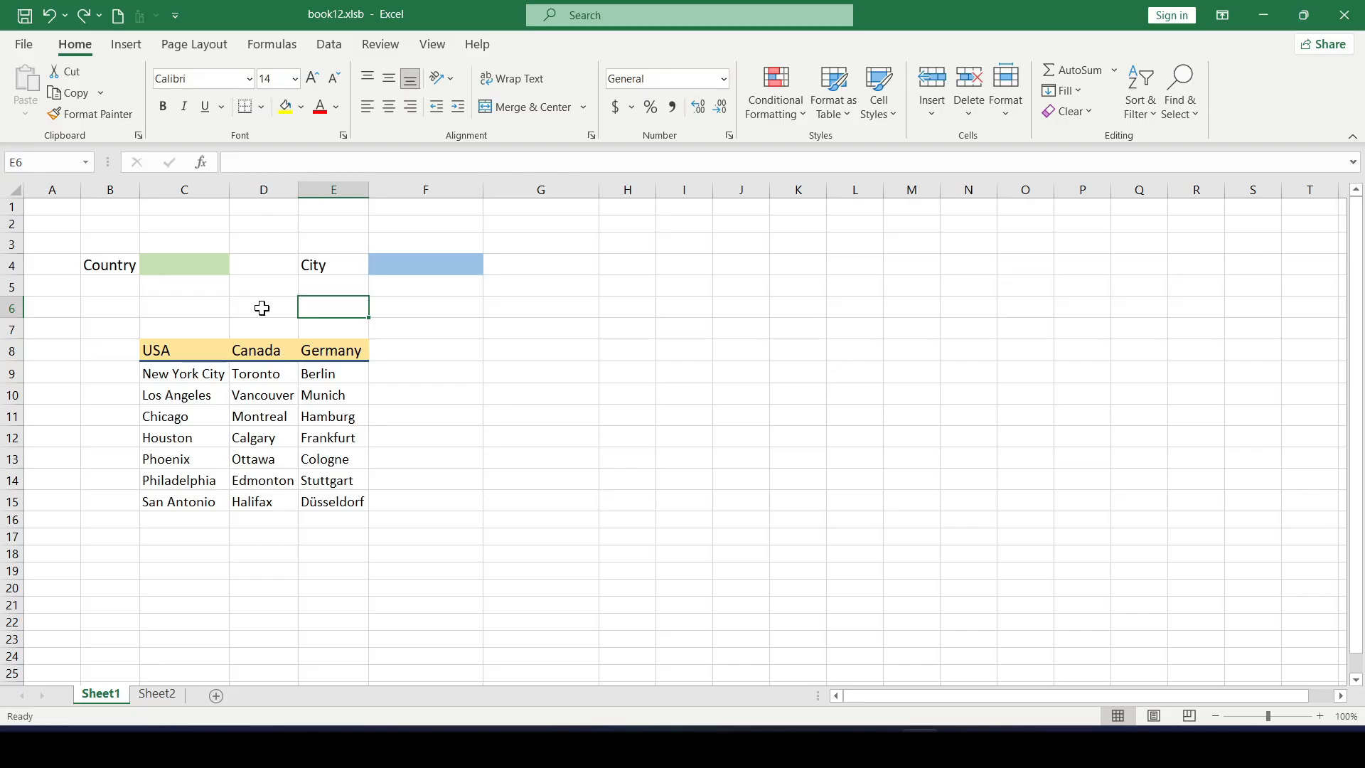
Step: Examine the Country and City input cells C4 and F4 and the table of cities by country in C8:E15
click(179, 270)
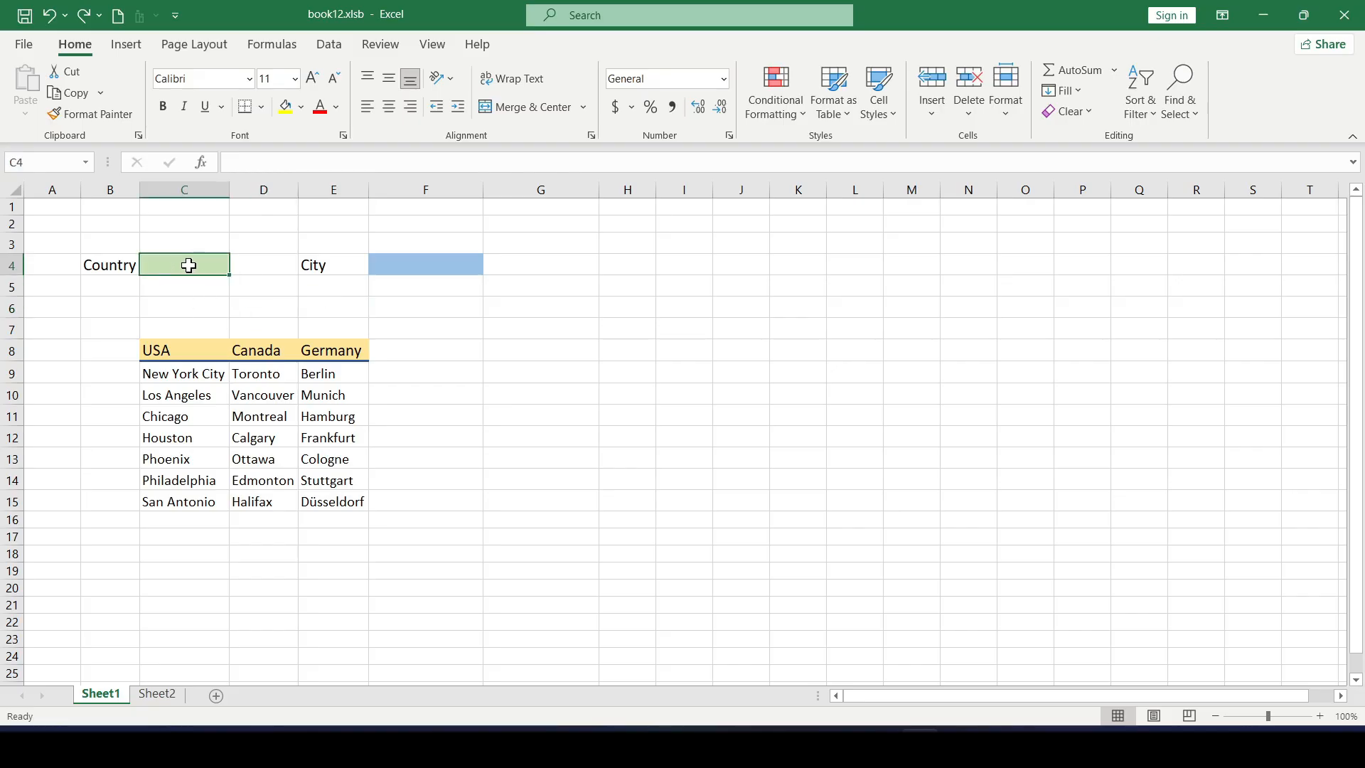
click(428, 265)
click(211, 265)
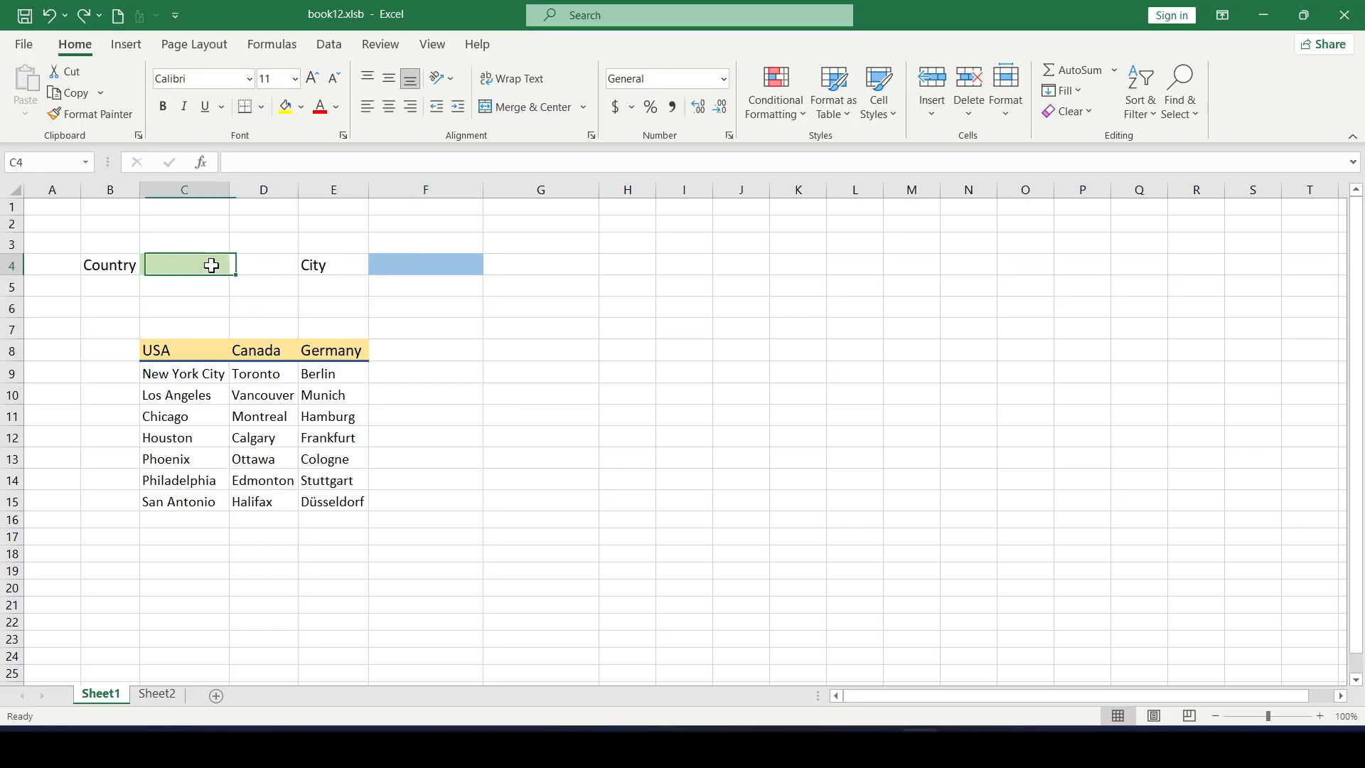
click(427, 269)
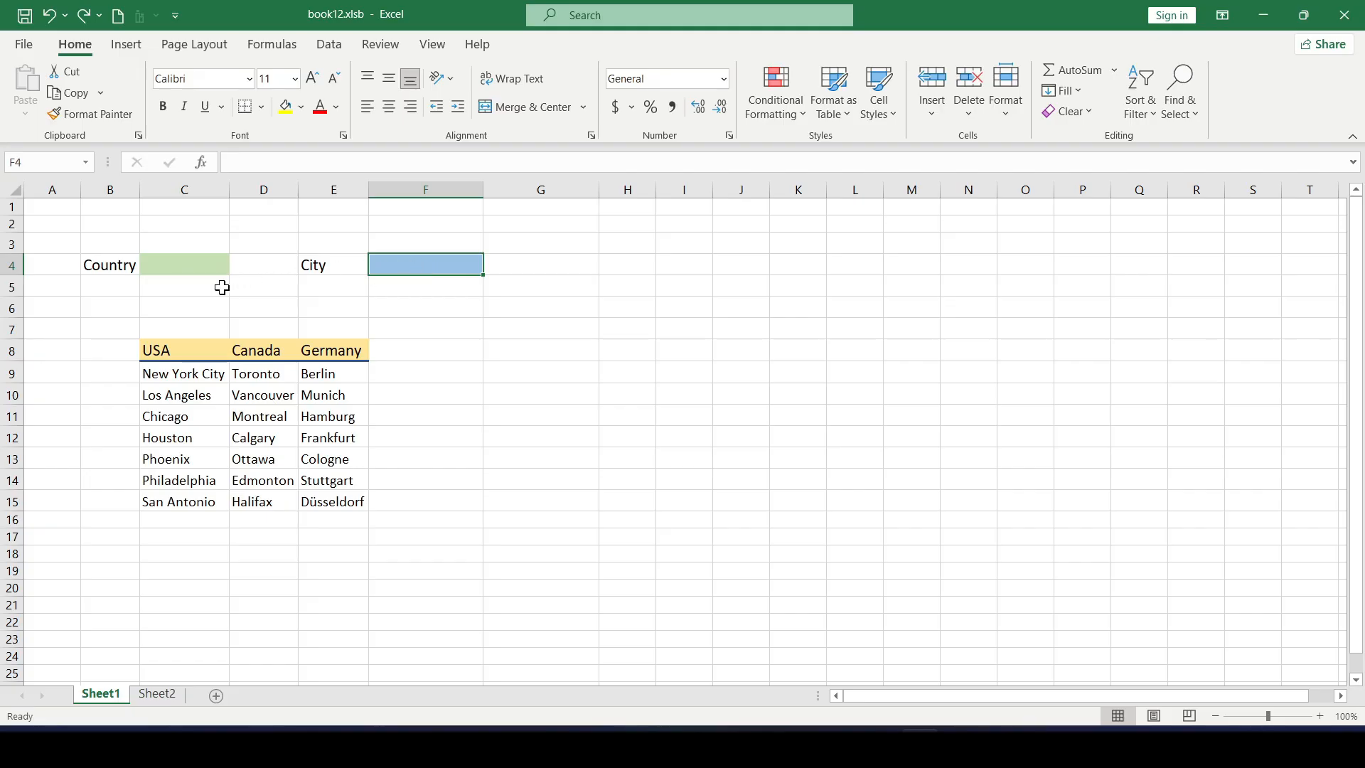
click(198, 305)
drag(118, 326, 426, 530)
click(263, 416)
drag(184, 351, 313, 375)
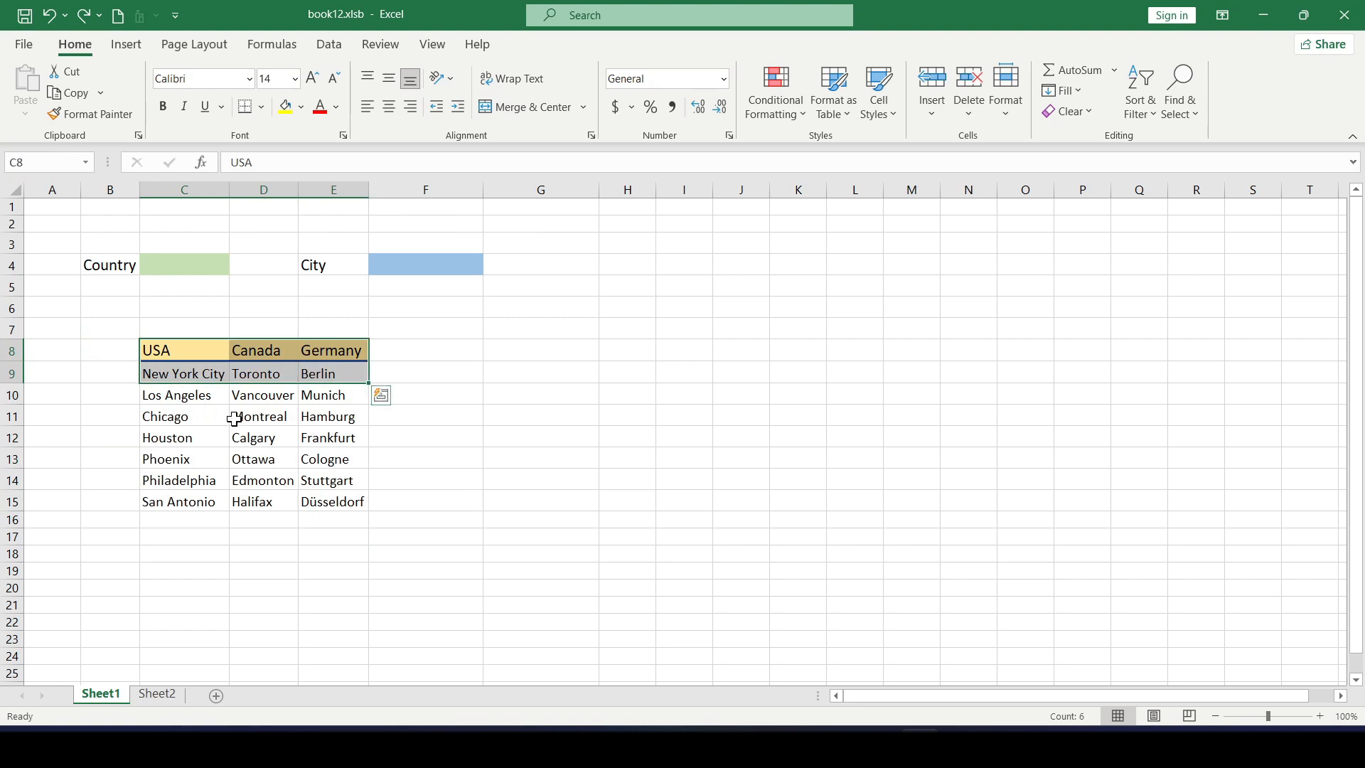
click(235, 420)
drag(213, 438, 275, 478)
click(320, 418)
click(281, 375)
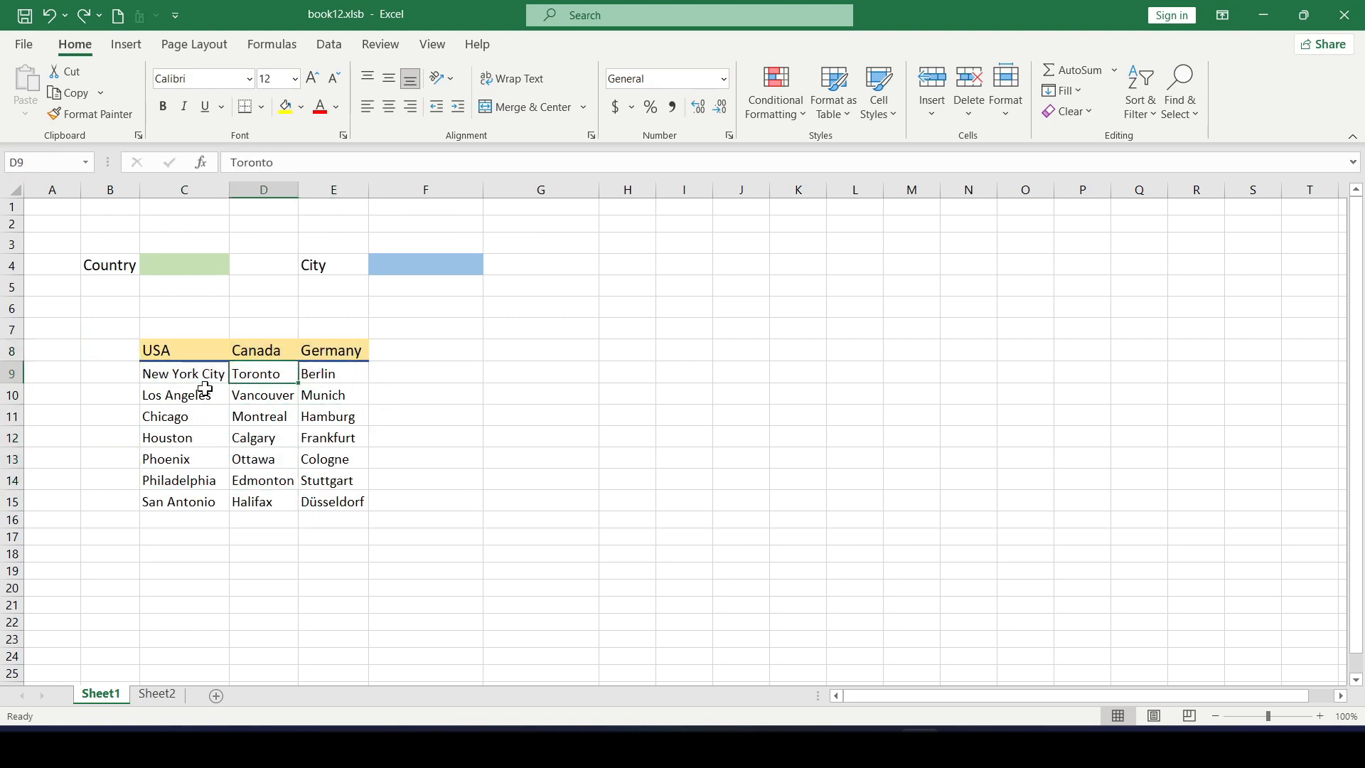
click(201, 388)
click(192, 270)
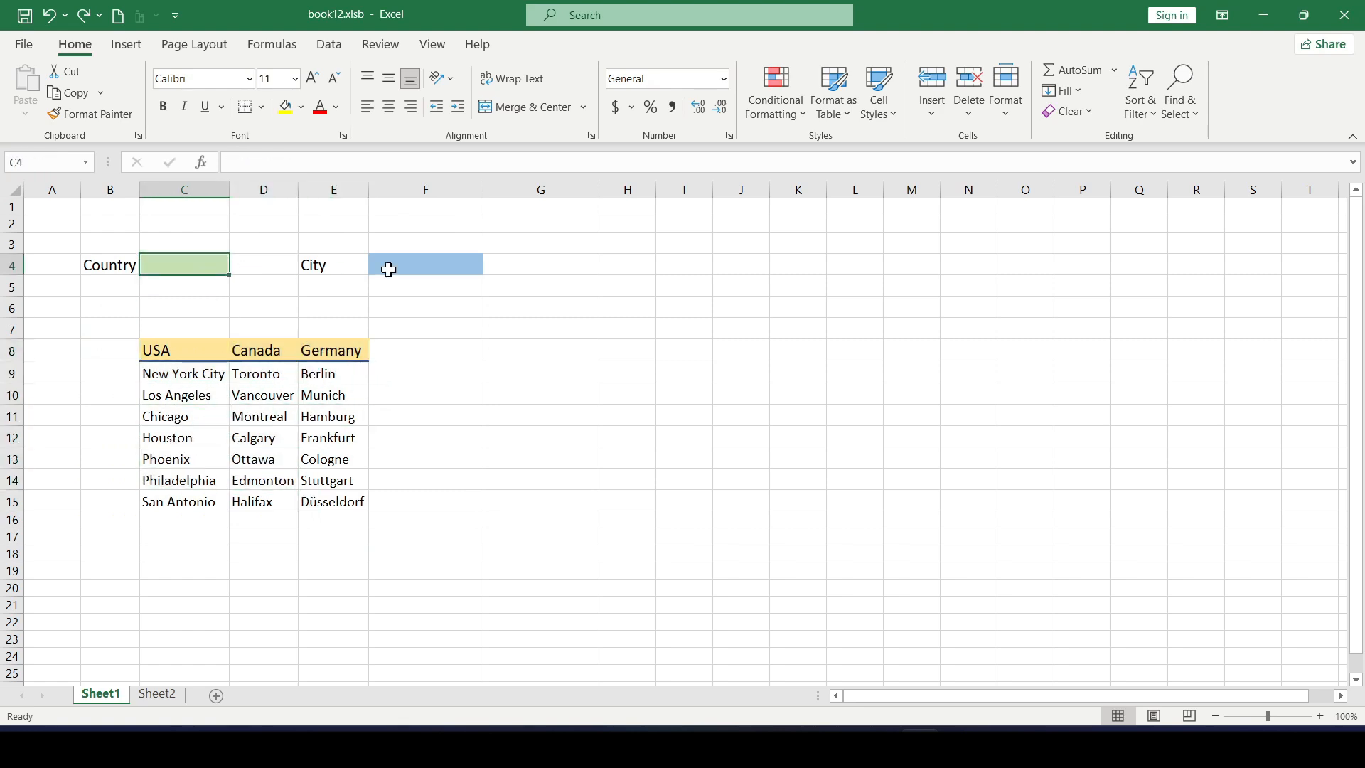
click(402, 269)
click(189, 263)
click(184, 334)
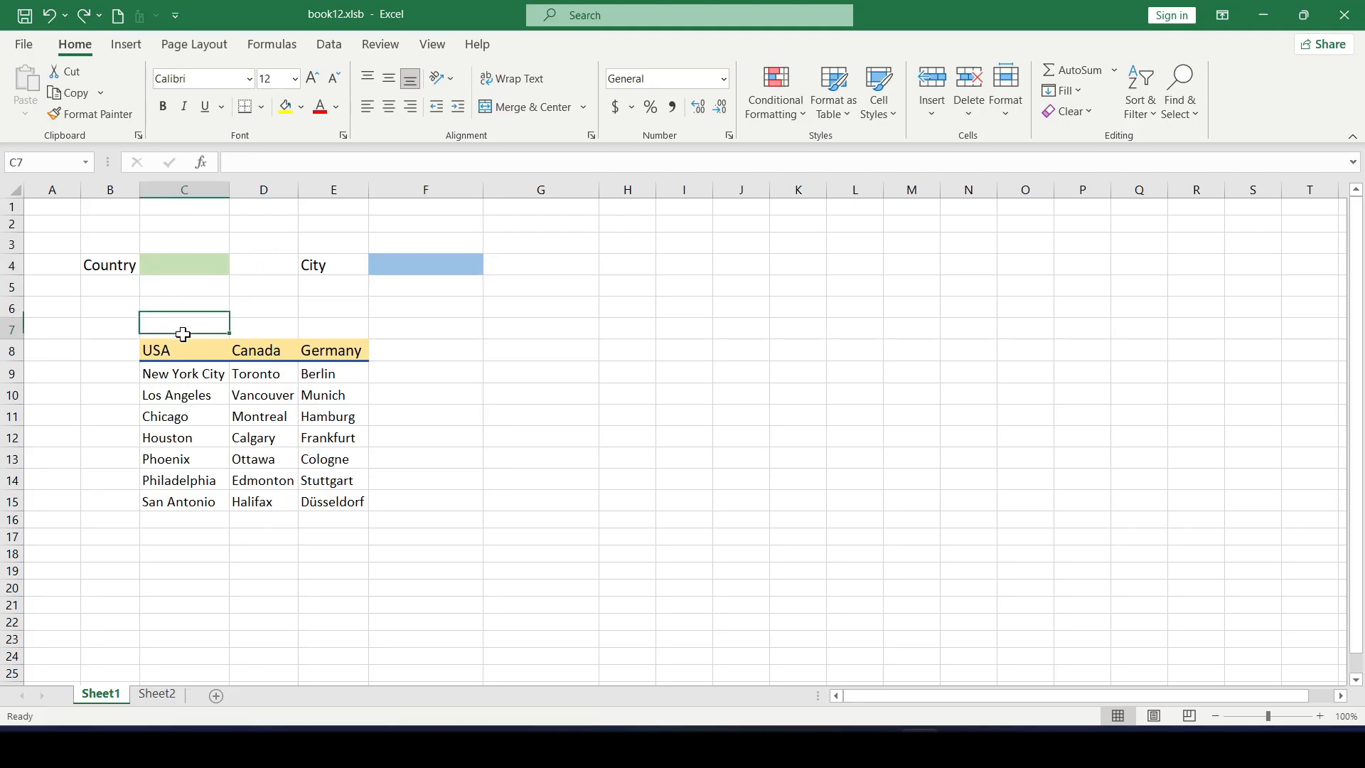
click(212, 435)
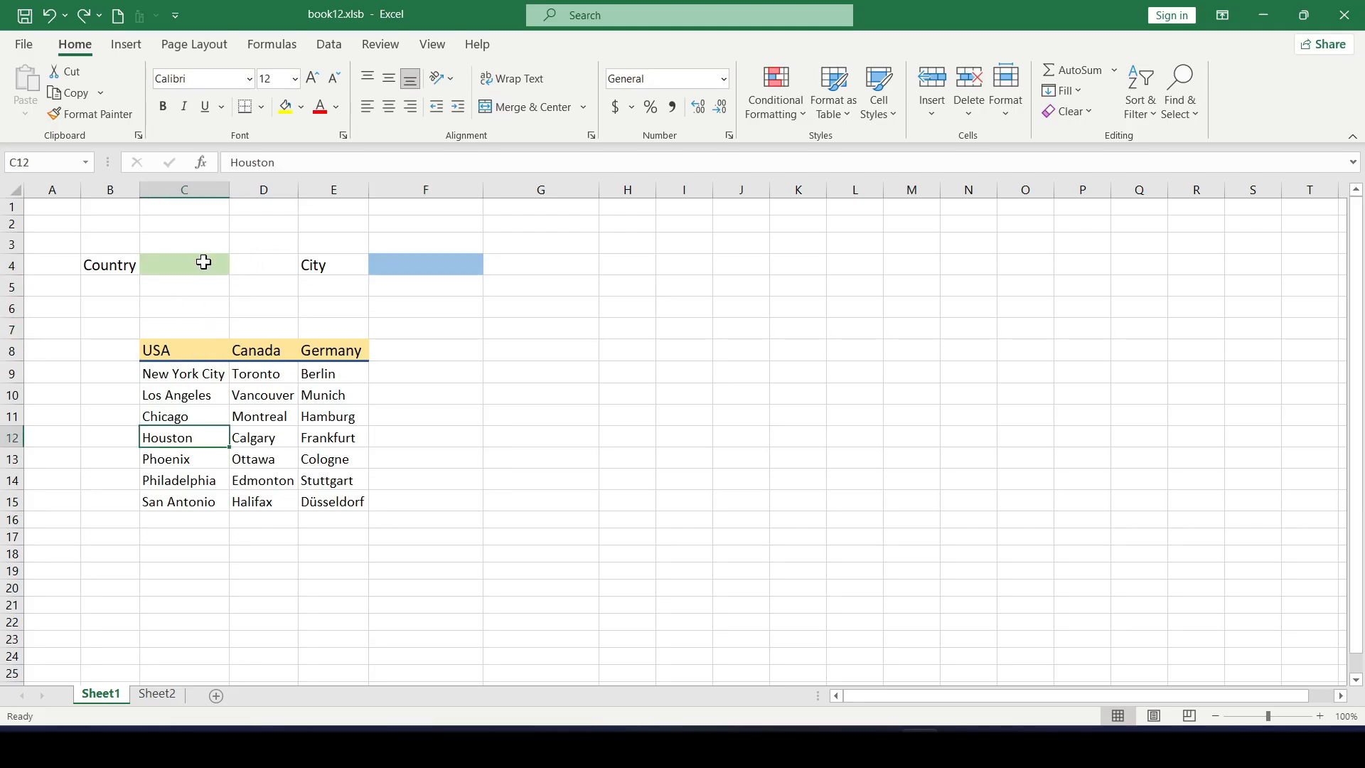
drag(189, 348, 335, 349)
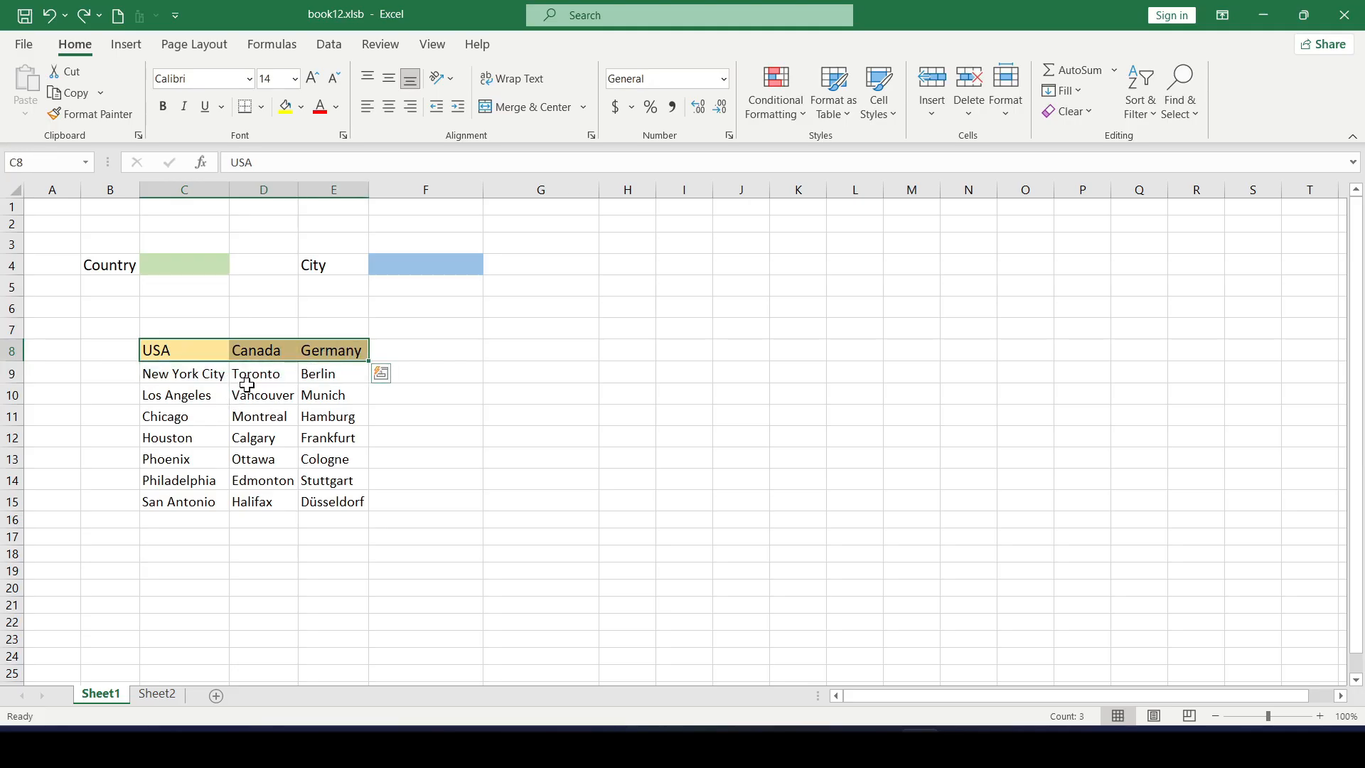
click(246, 386)
click(384, 264)
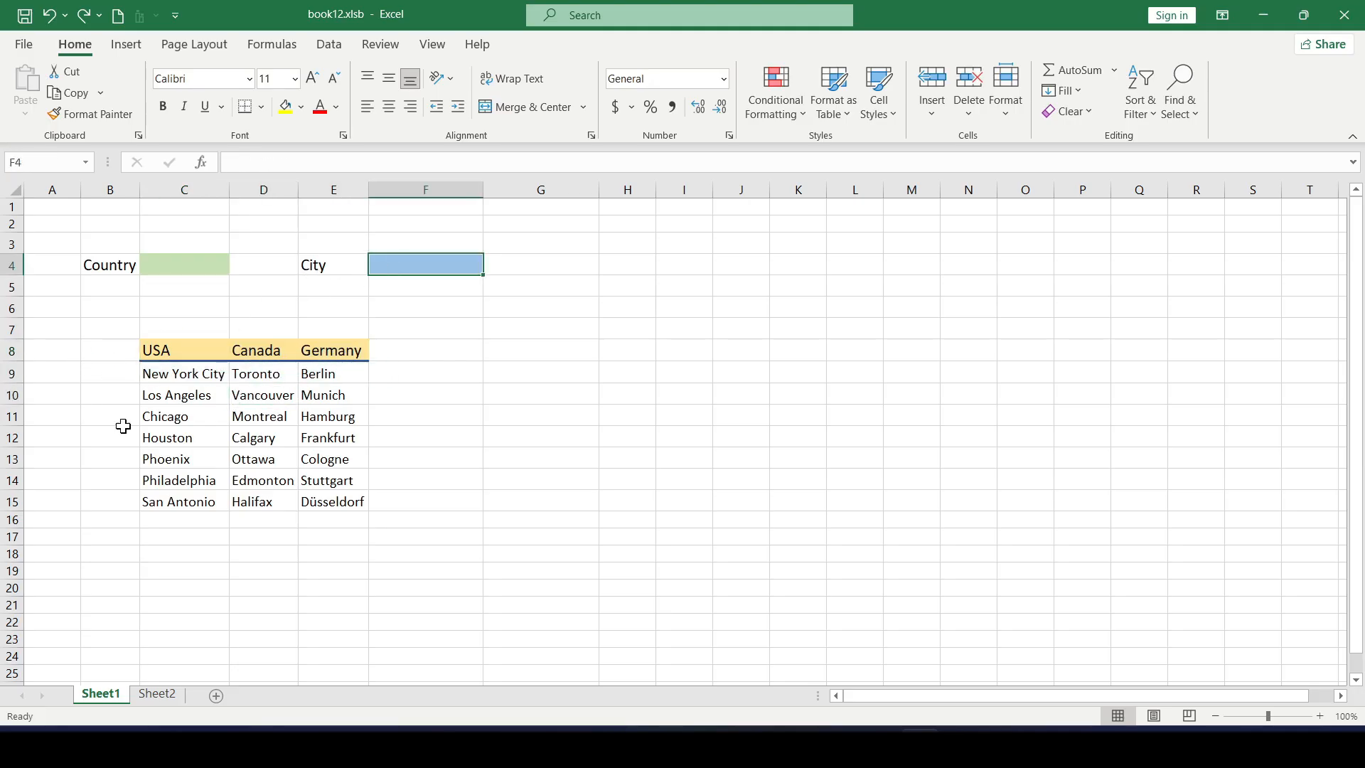
click(190, 387)
click(207, 376)
drag(218, 384, 312, 501)
click(226, 417)
click(250, 398)
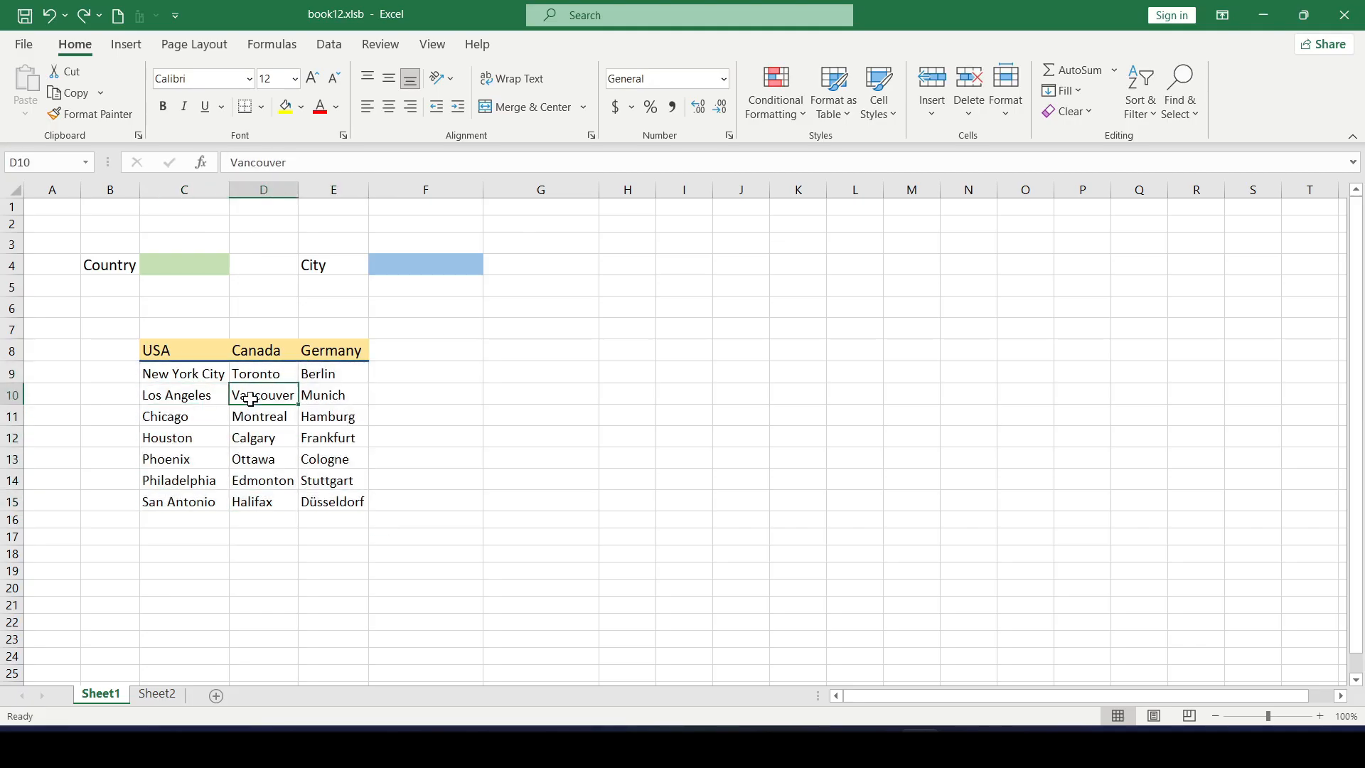
click(252, 327)
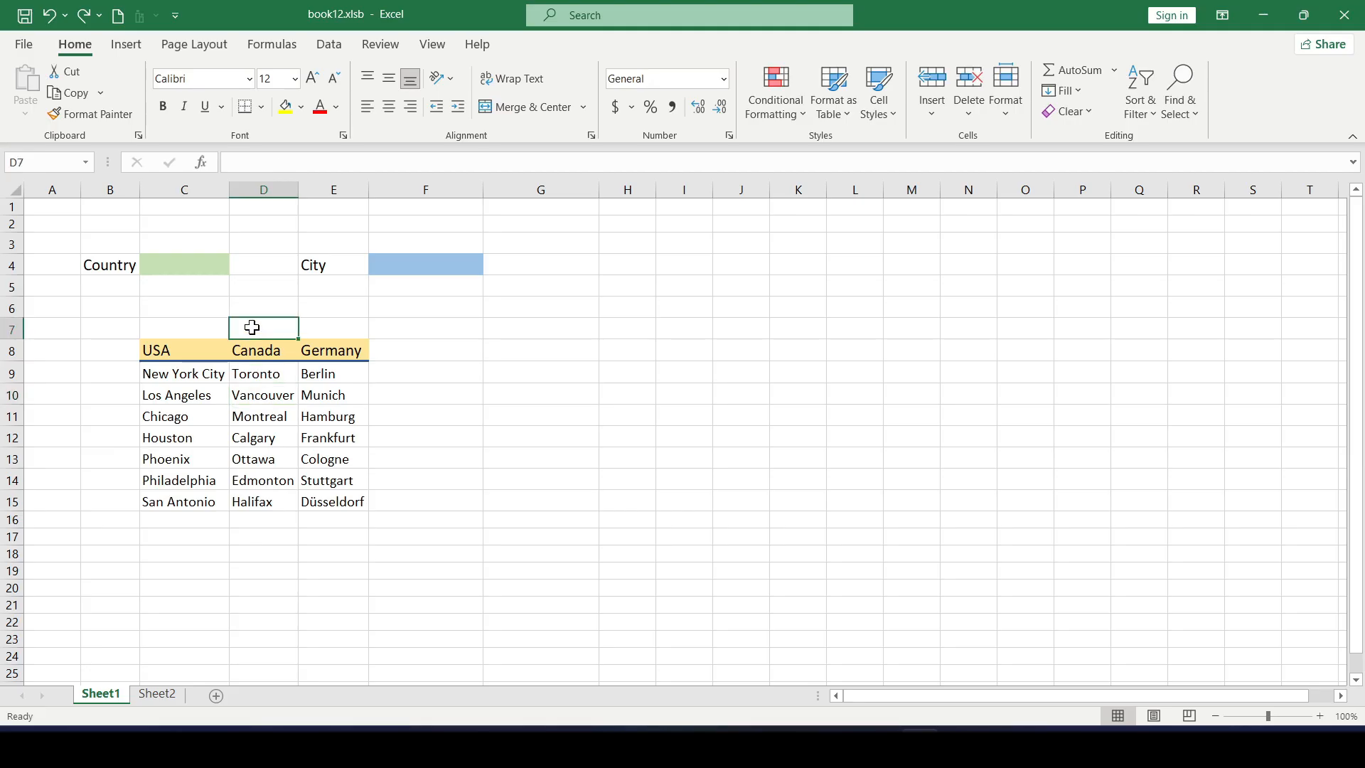
click(206, 263)
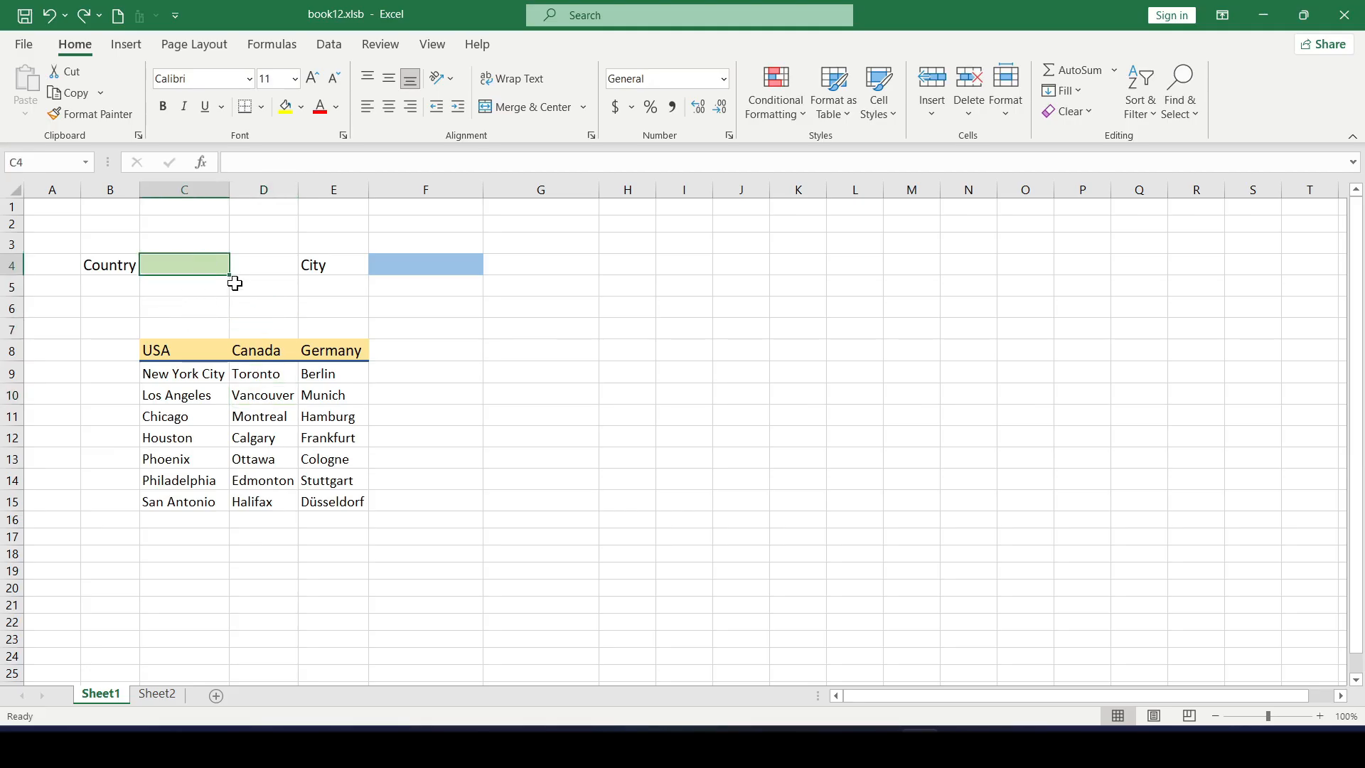
click(425, 269)
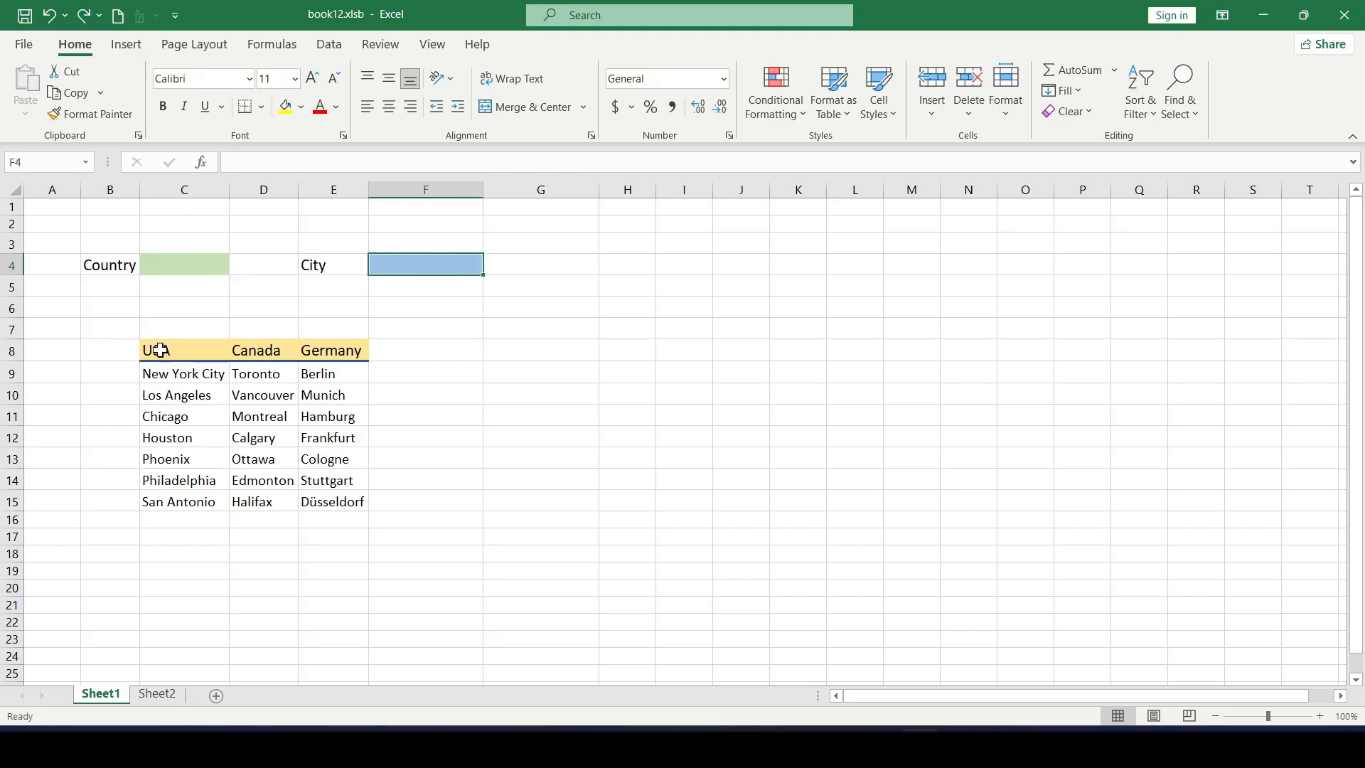
click(261, 349)
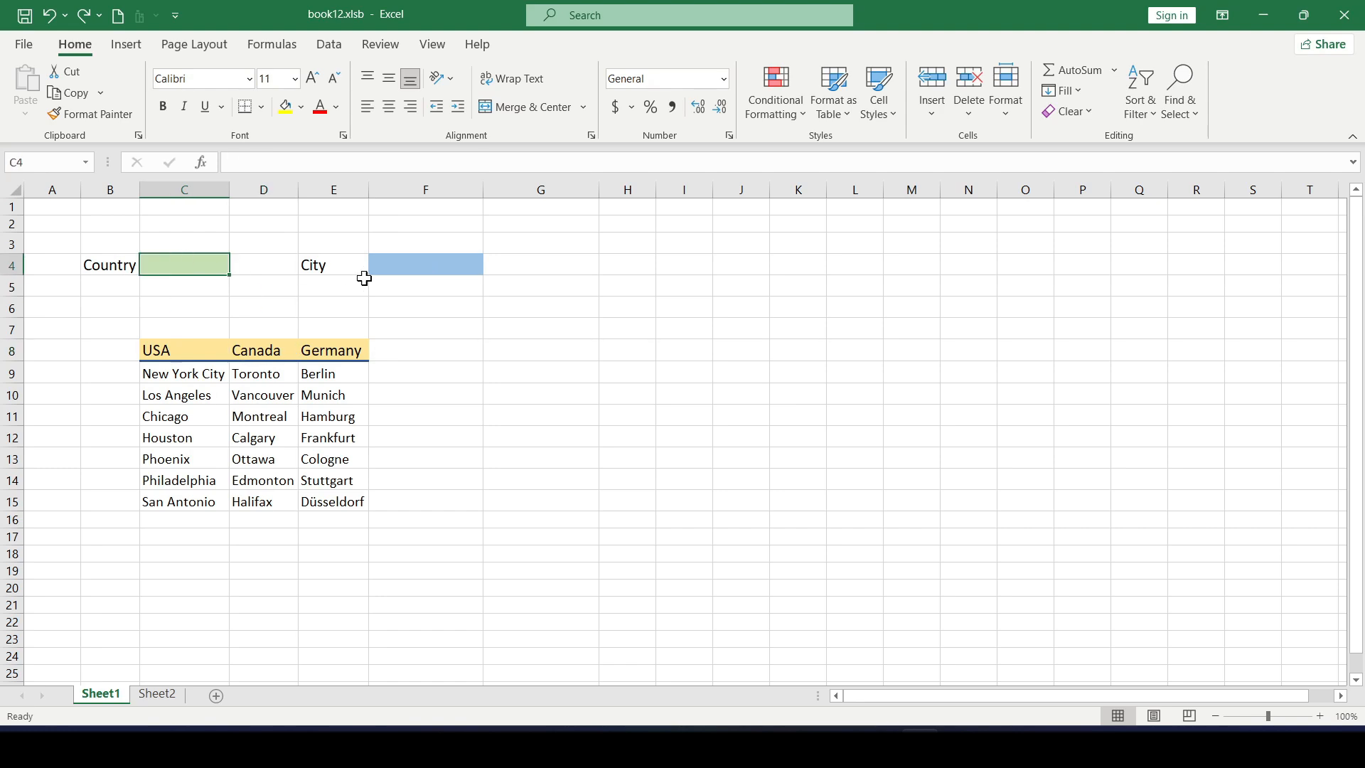
drag(267, 375, 263, 461)
click(410, 269)
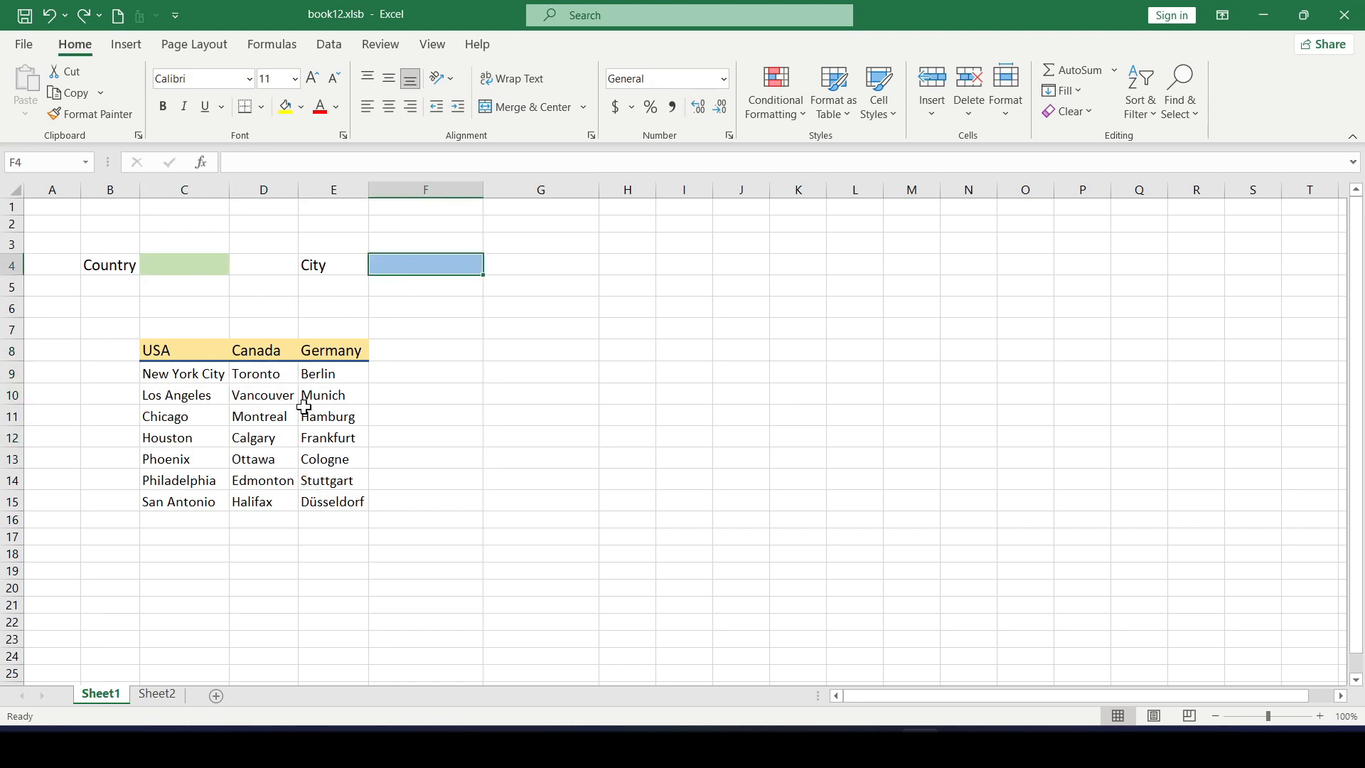
click(288, 416)
click(225, 322)
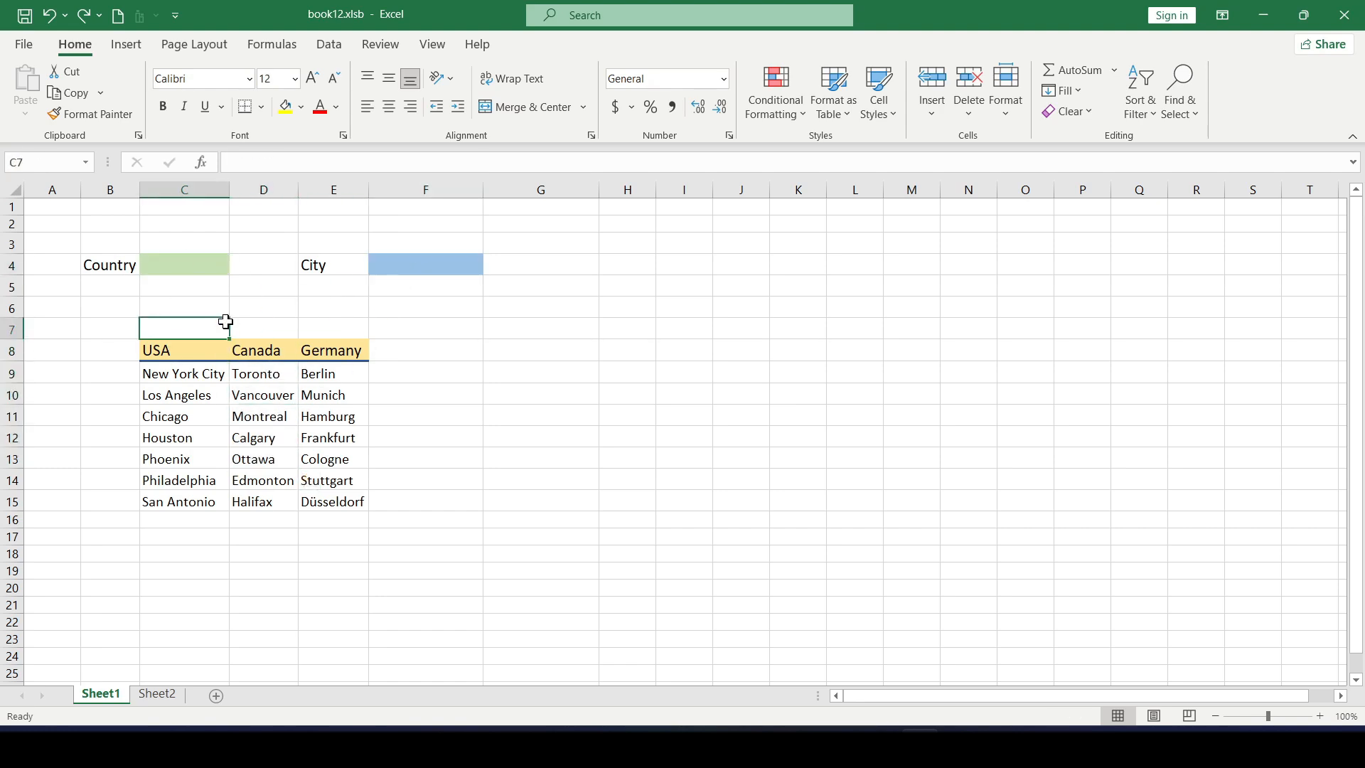
click(258, 321)
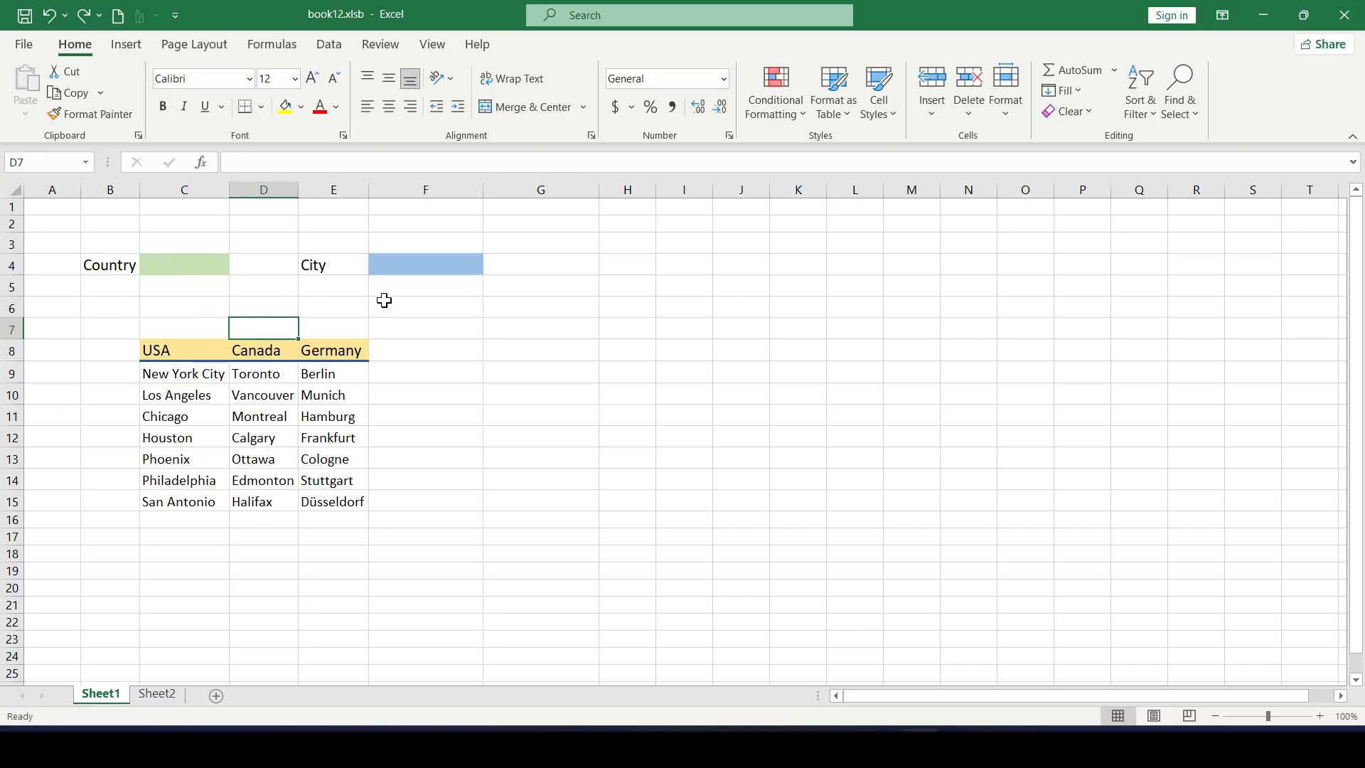
Step: Add a List data validation to the Country cell C4, using the country headers =$C$8:$E$8 as its source
click(178, 267)
click(329, 44)
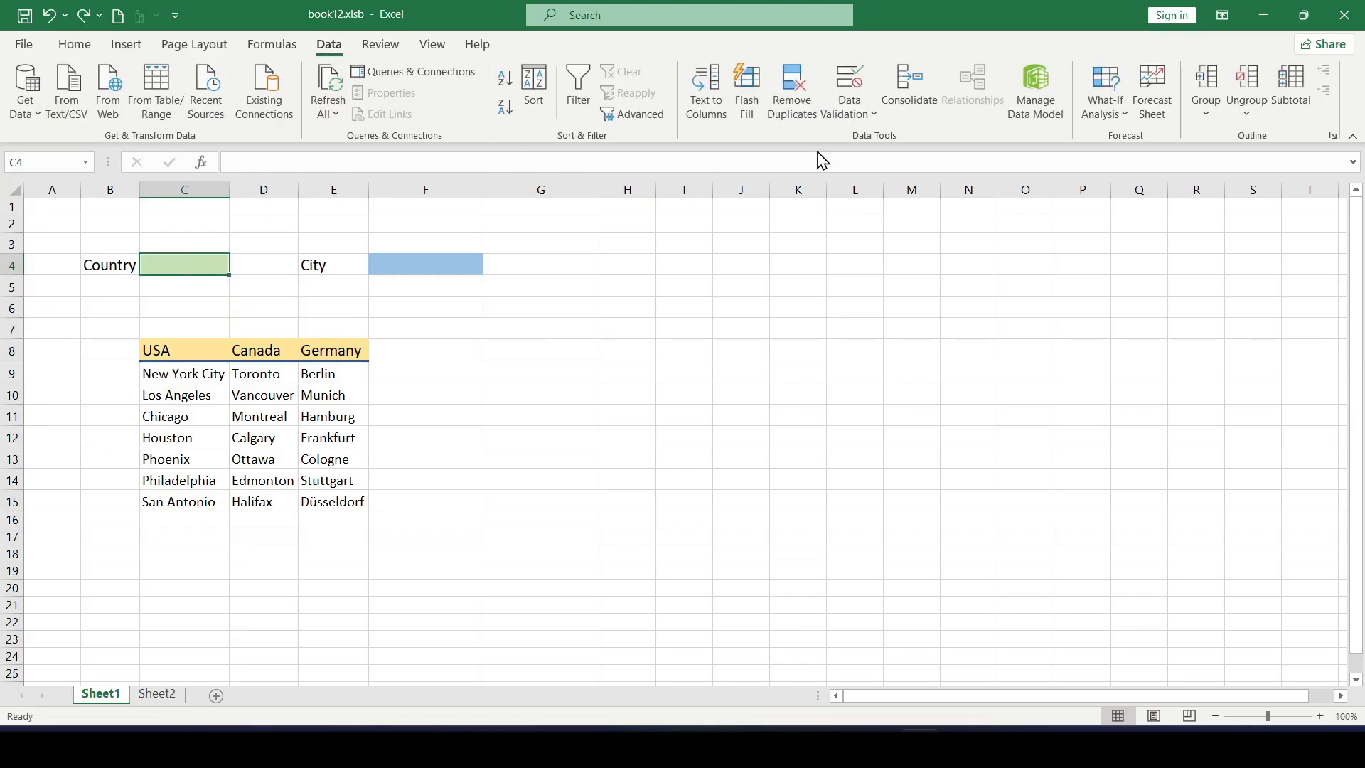
click(860, 114)
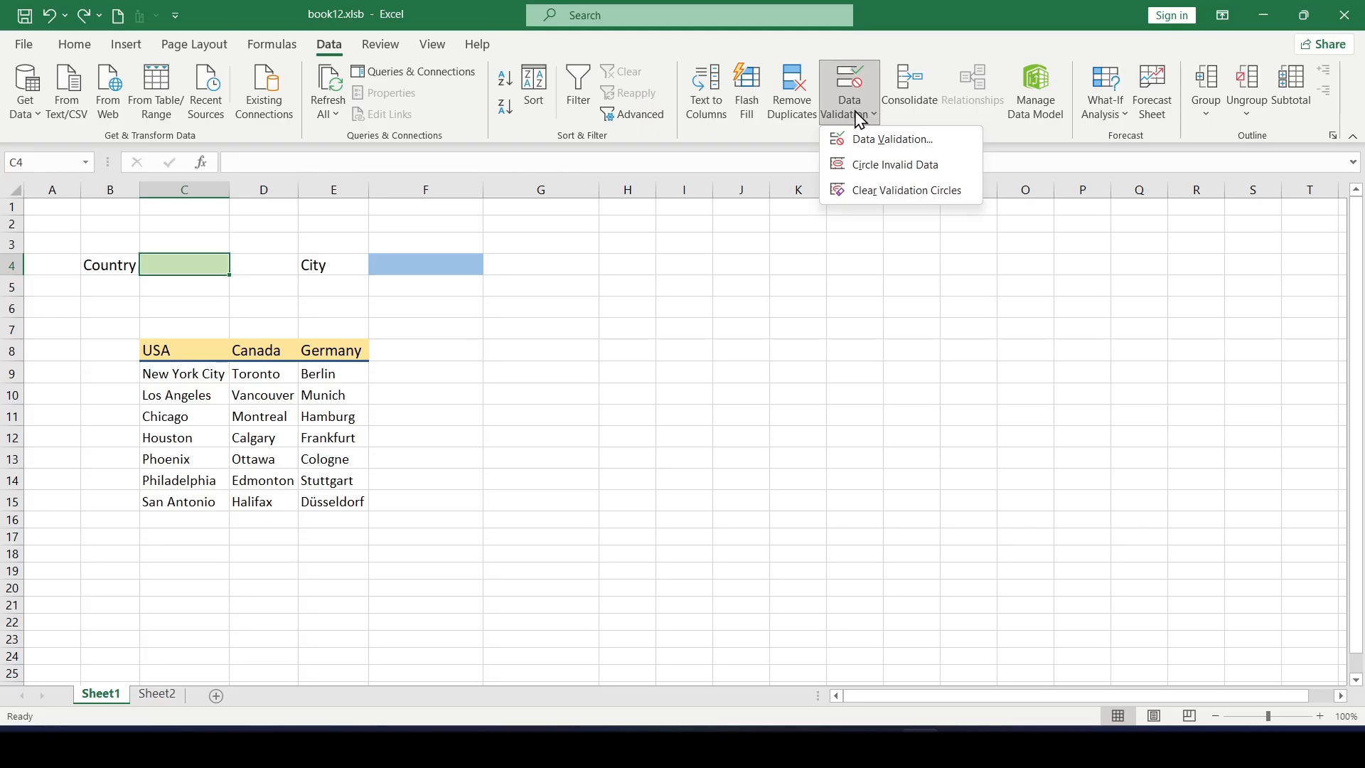
click(864, 140)
drag(872, 241, 888, 264)
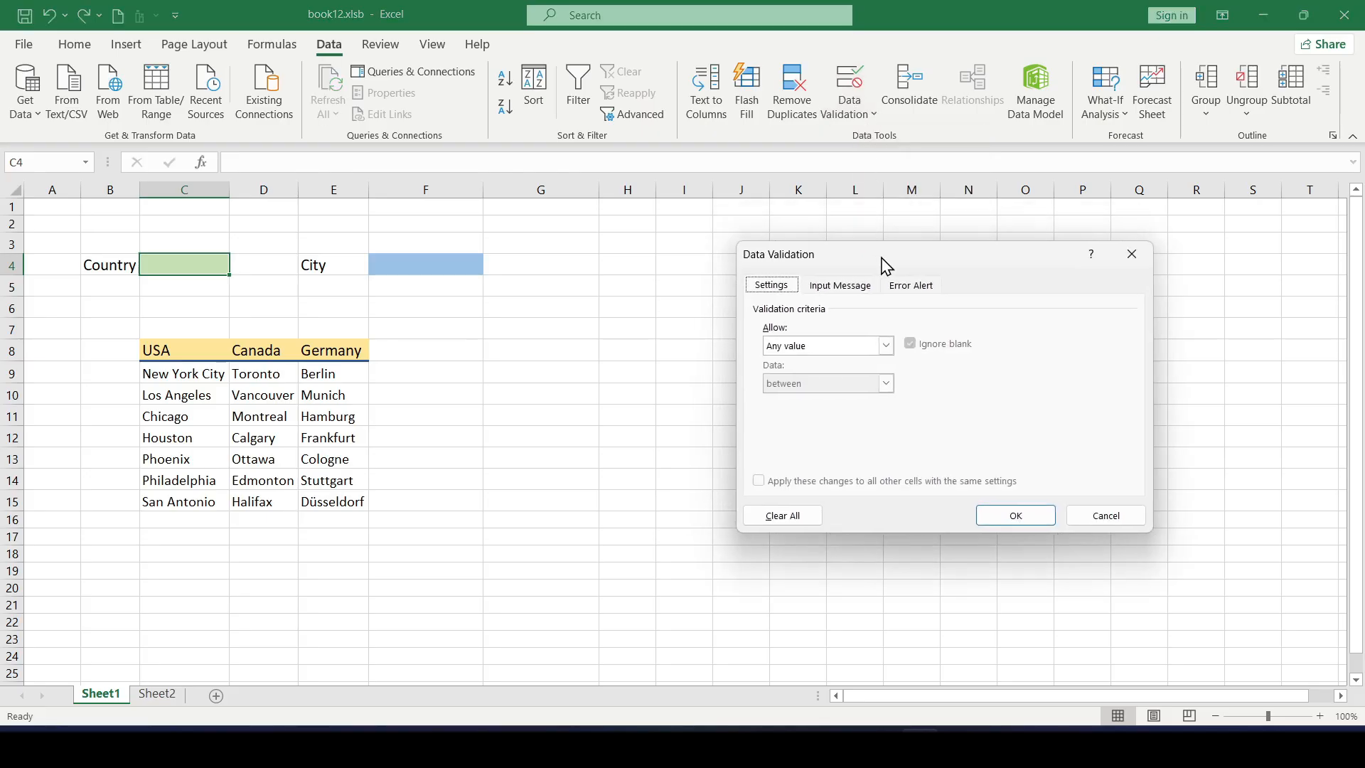
click(889, 345)
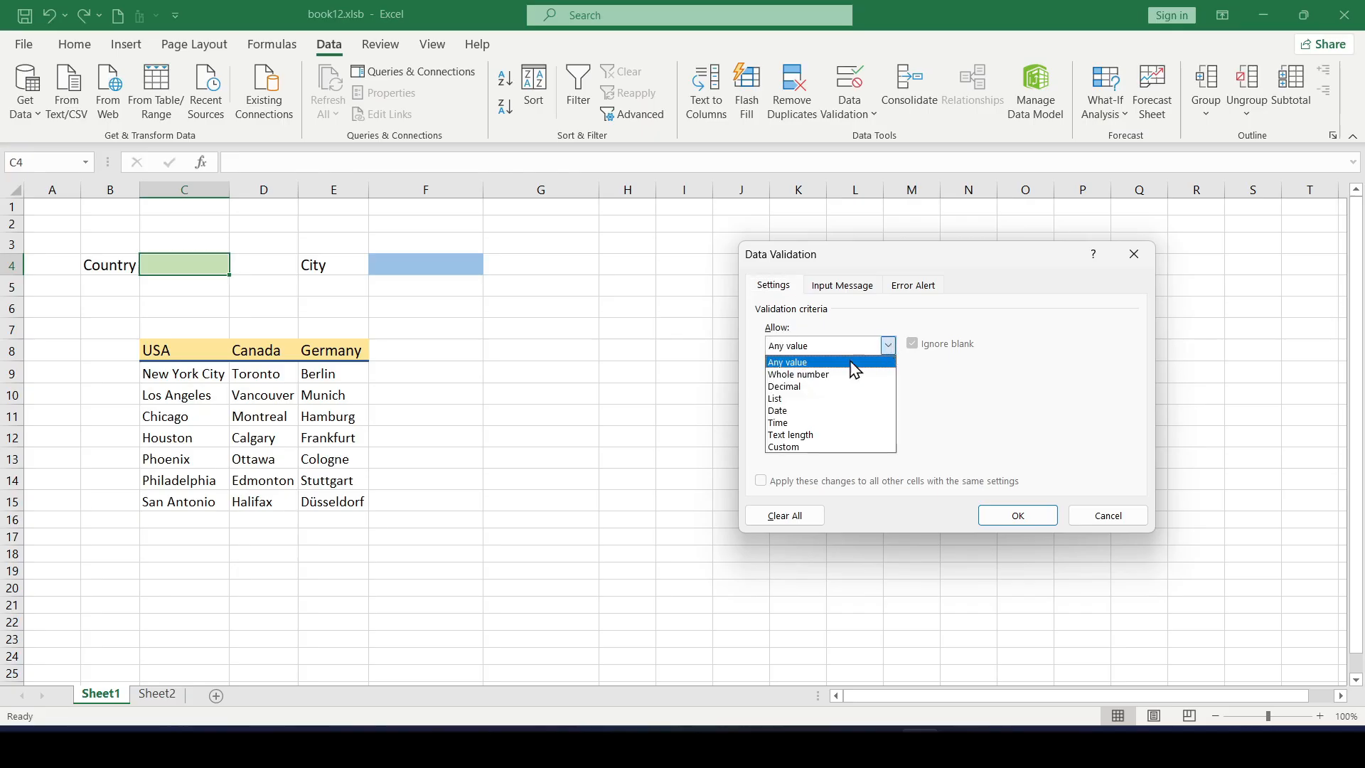
click(796, 399)
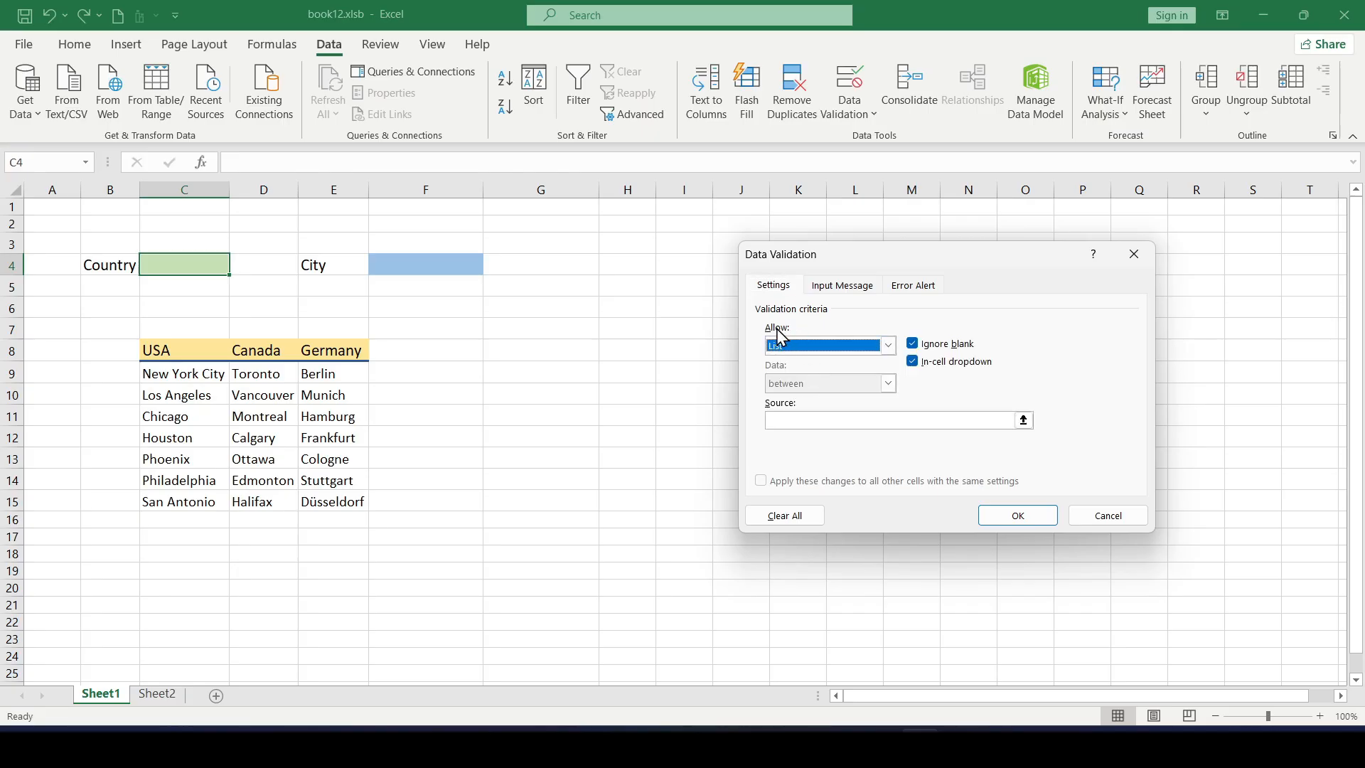
click(779, 419)
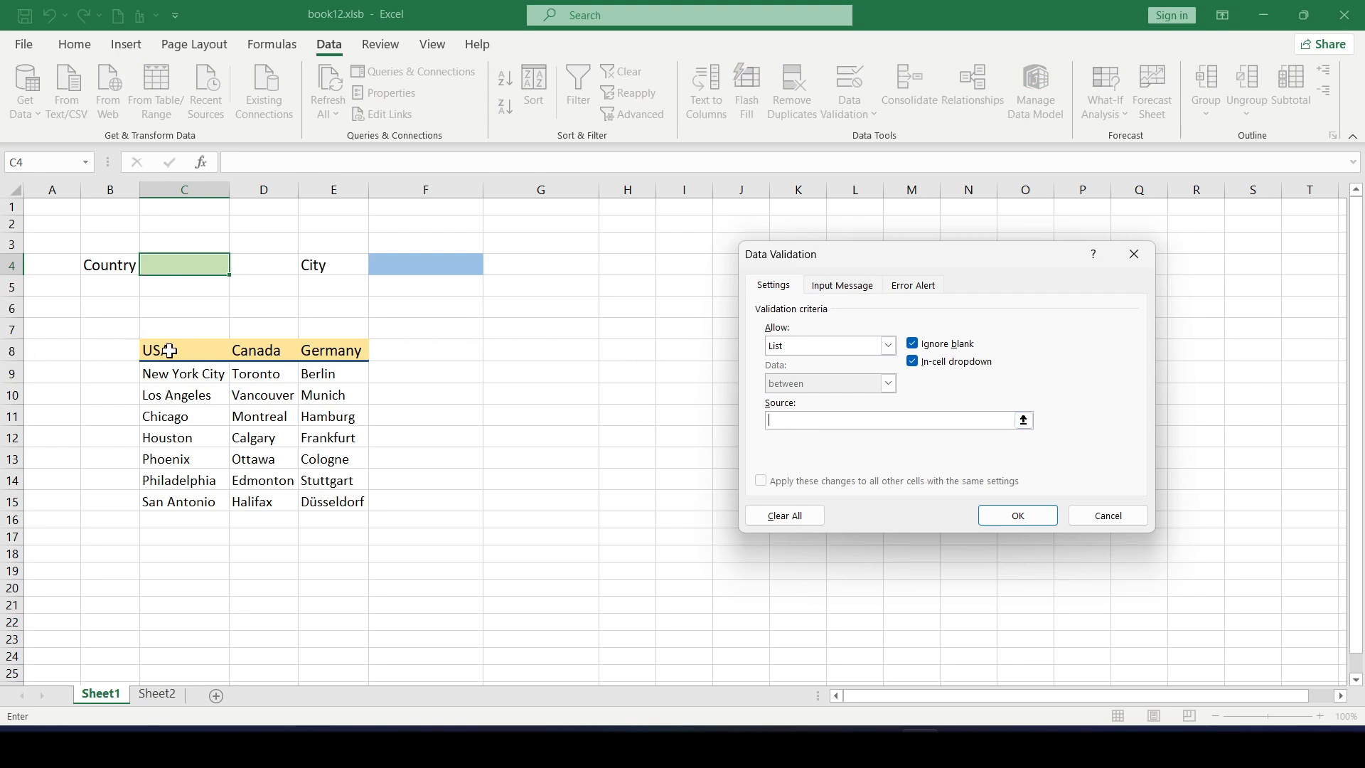
drag(181, 350, 331, 355)
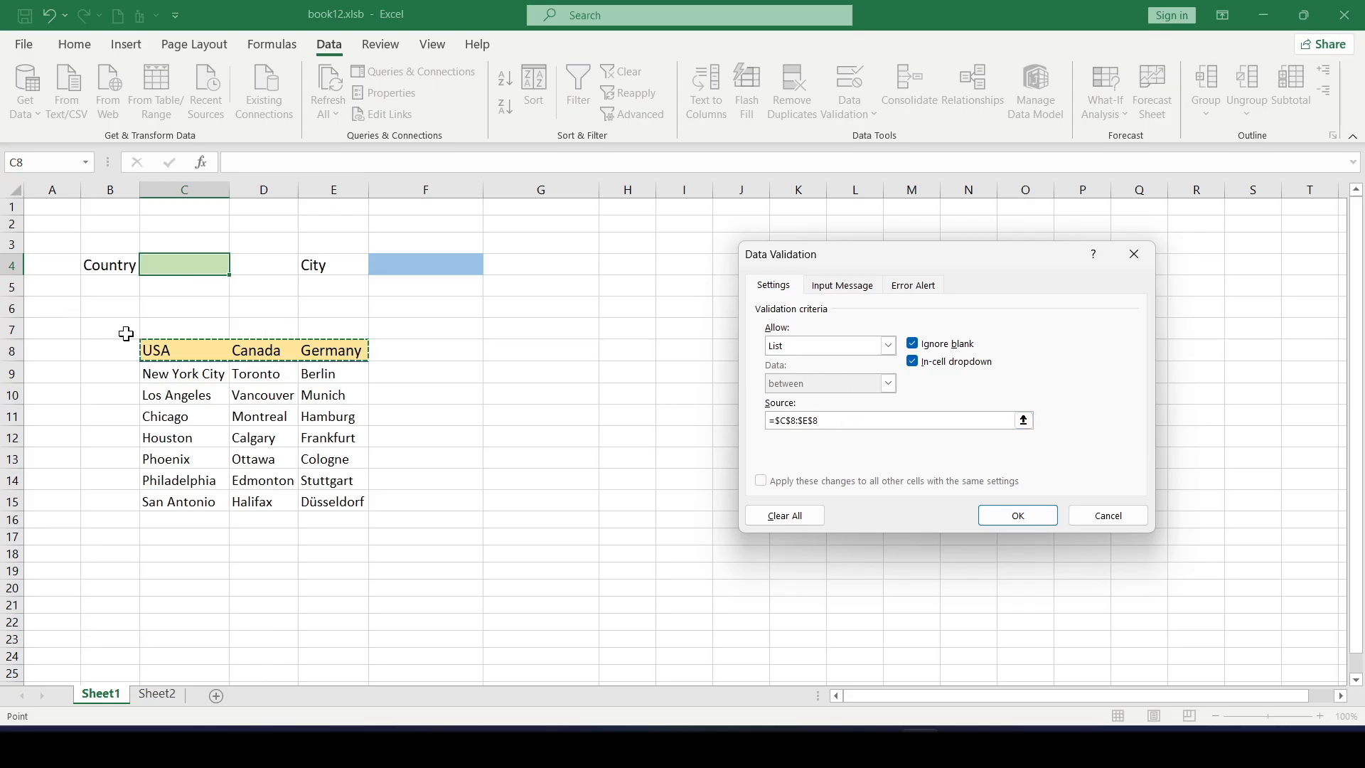
click(1036, 515)
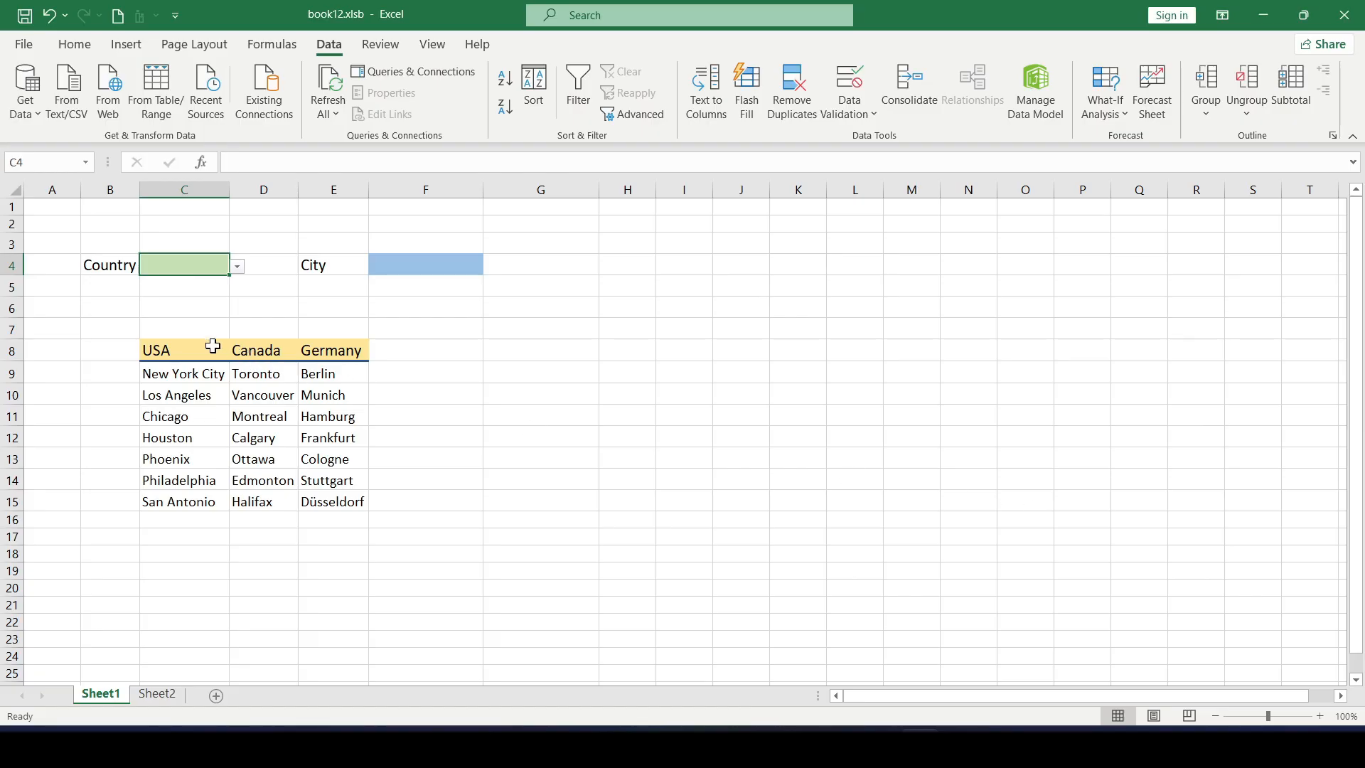
Step: Try the Country drop-down in C4 with USA, Canada and Germany, and finish with USA chosen
click(237, 267)
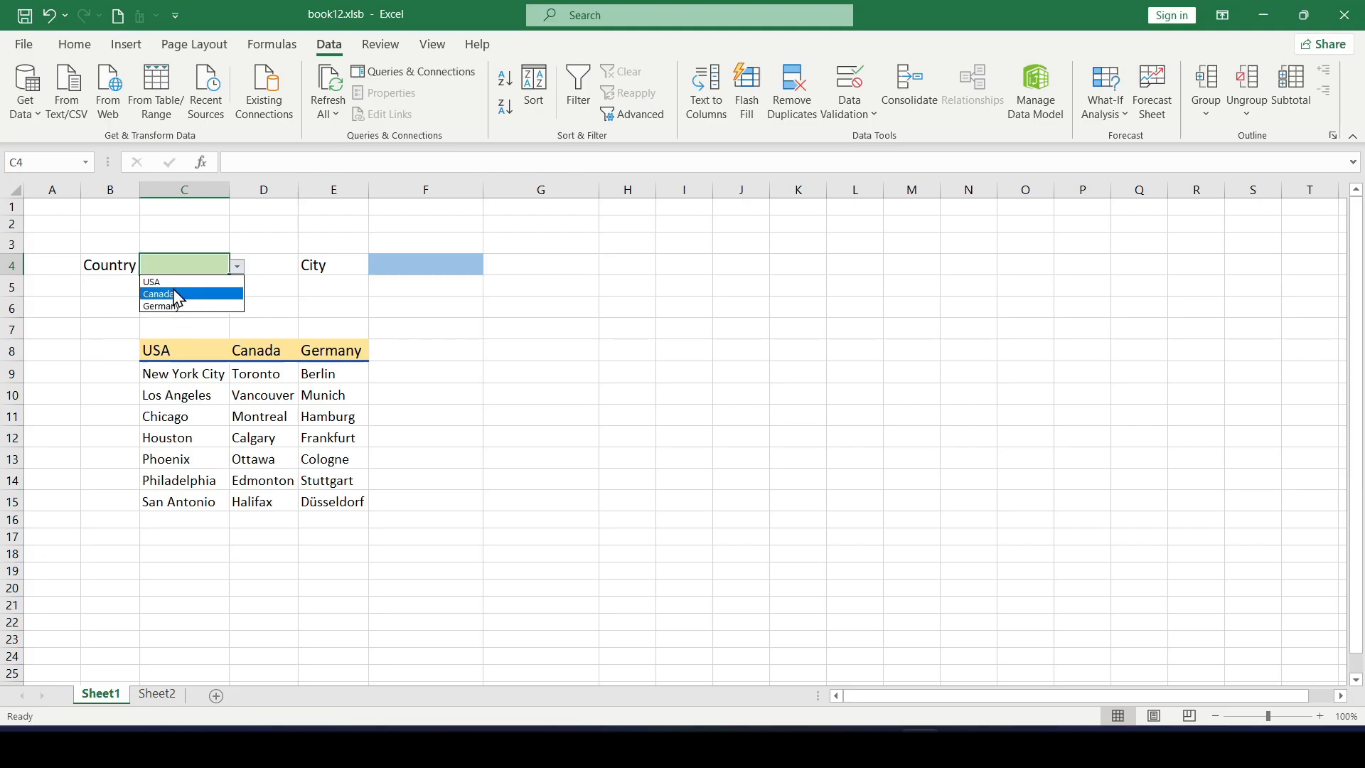
click(177, 282)
click(237, 267)
click(183, 293)
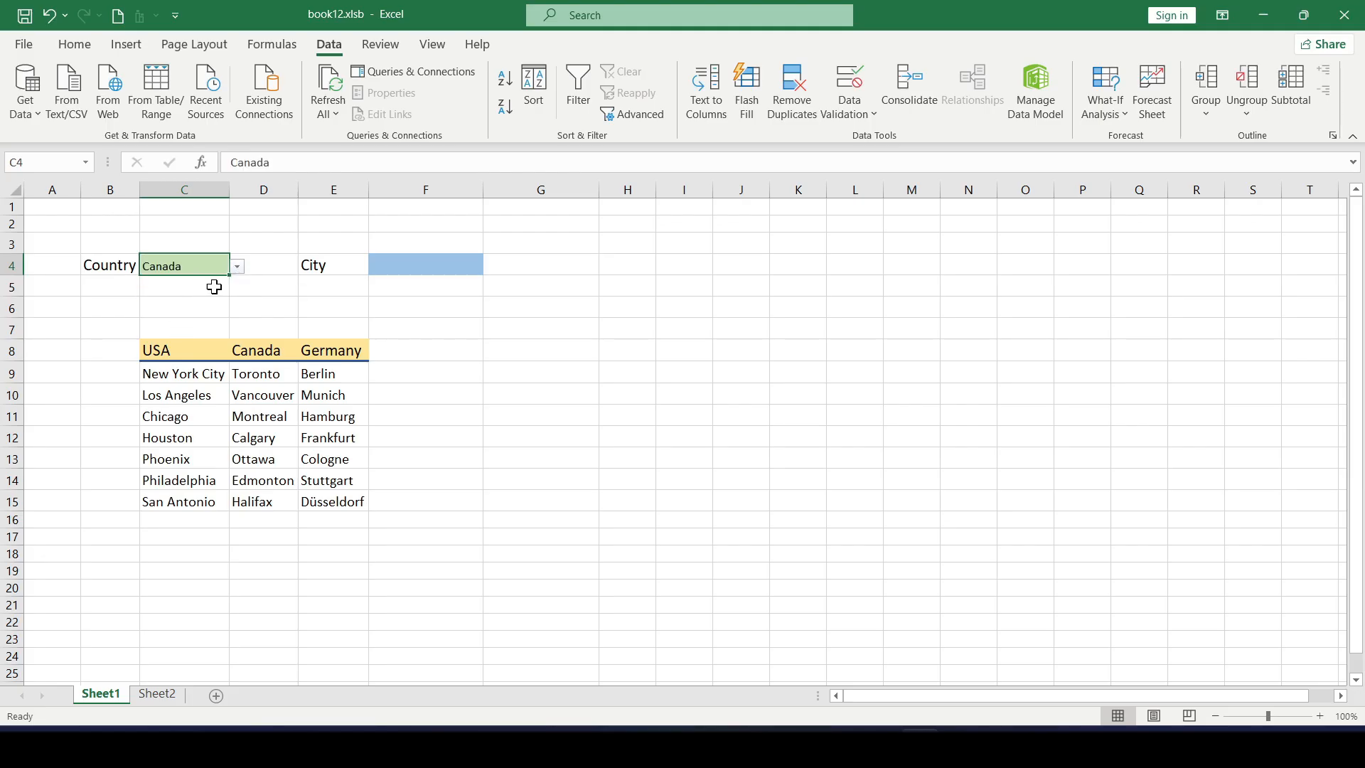
click(237, 267)
click(191, 307)
click(237, 267)
click(192, 281)
click(188, 286)
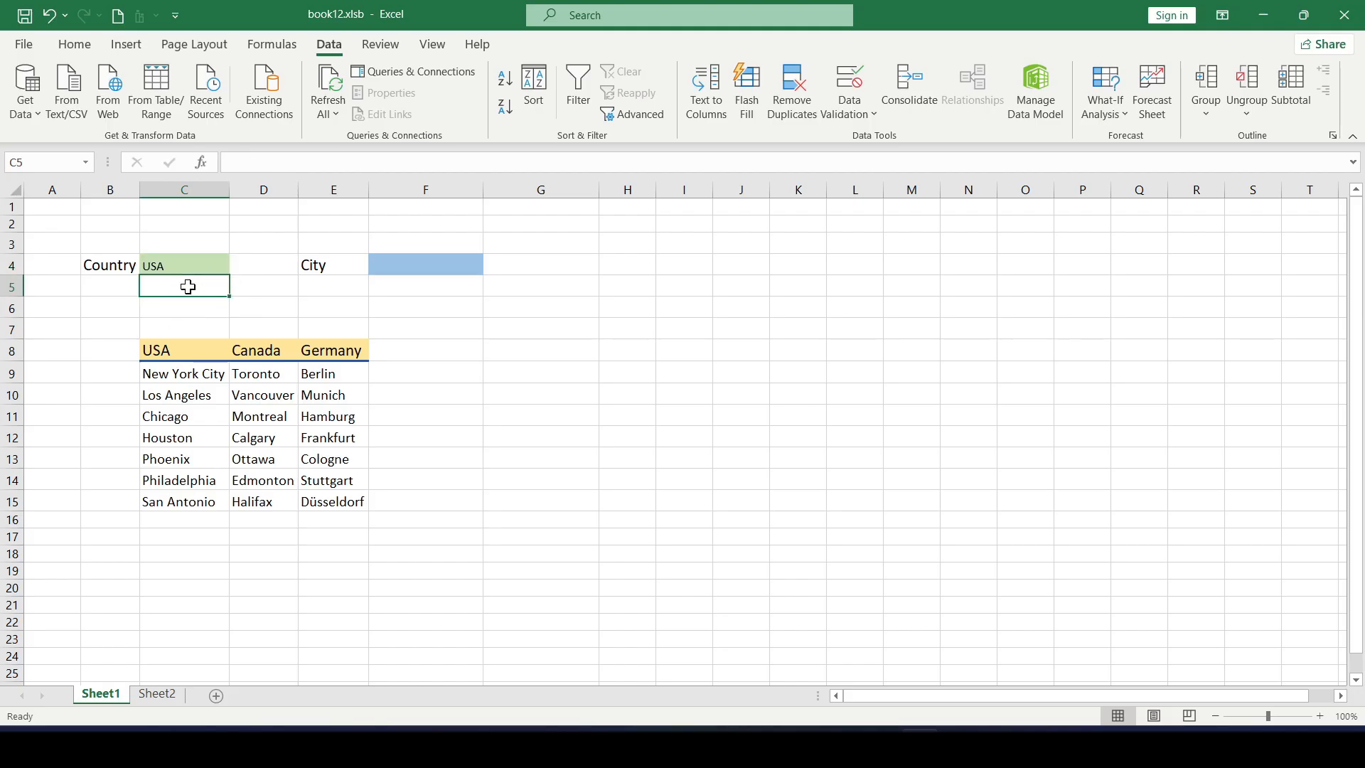
click(418, 265)
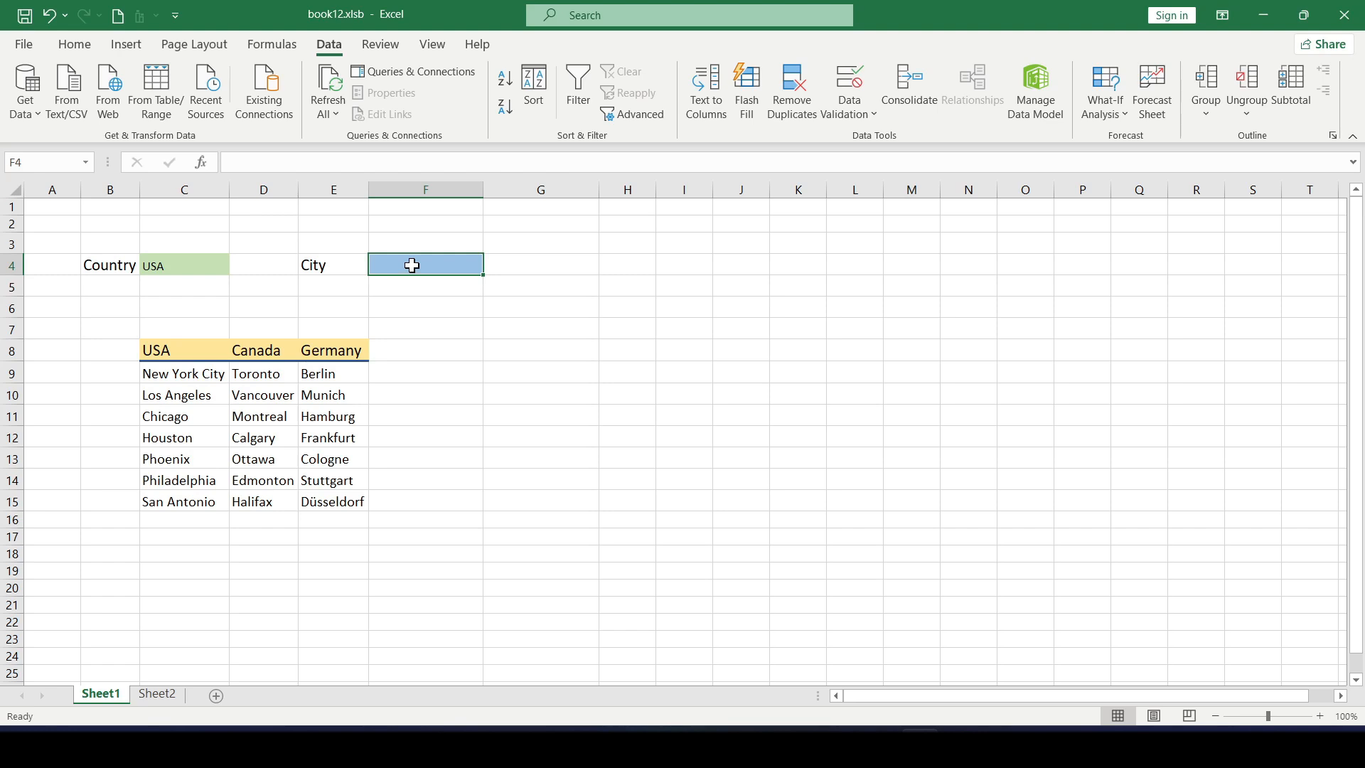
click(257, 323)
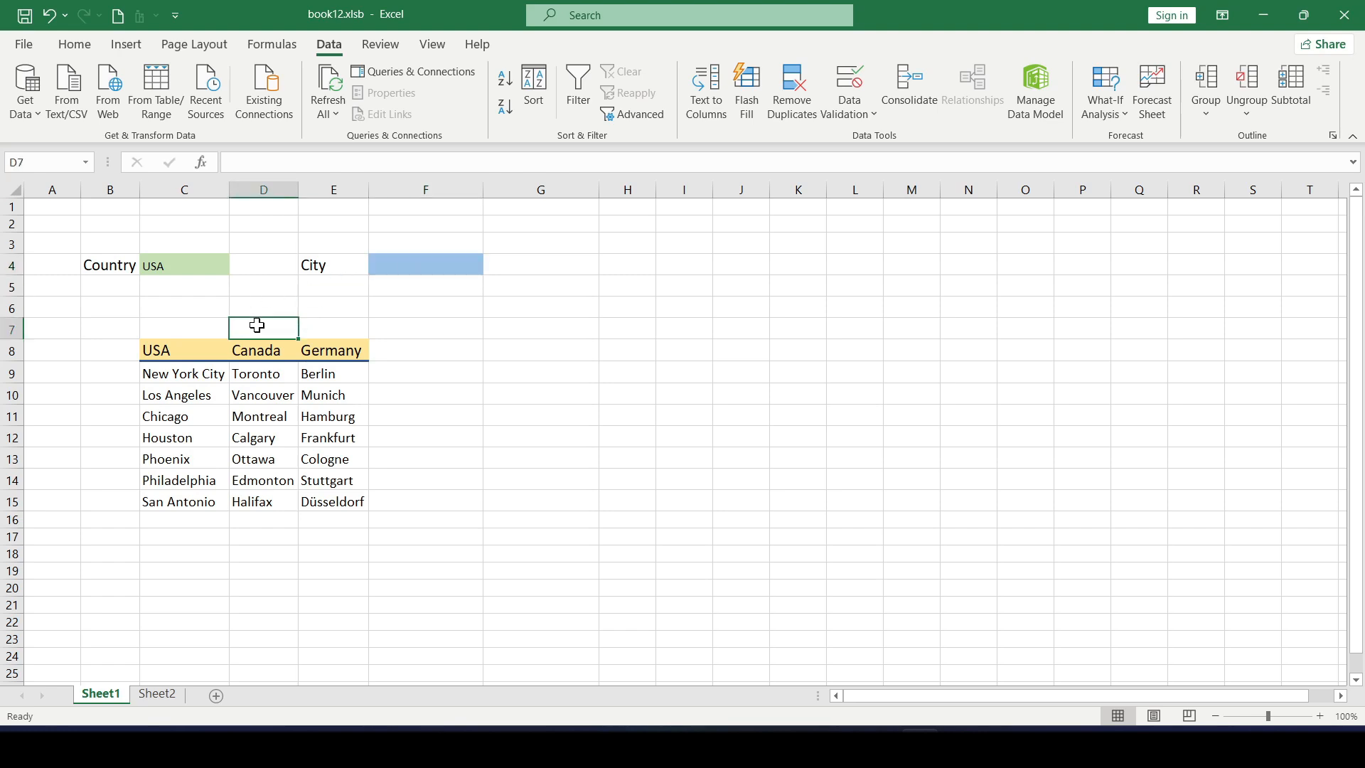
drag(196, 372, 199, 415)
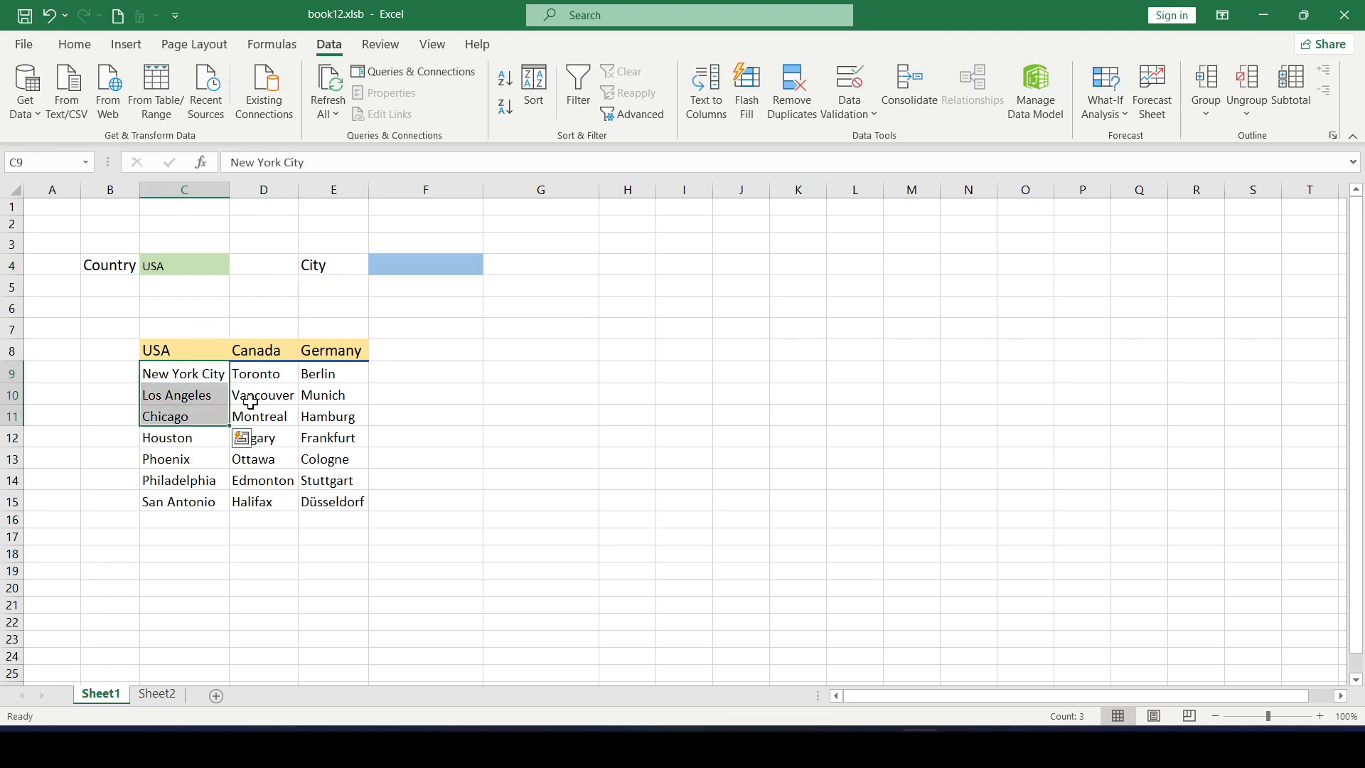
click(264, 389)
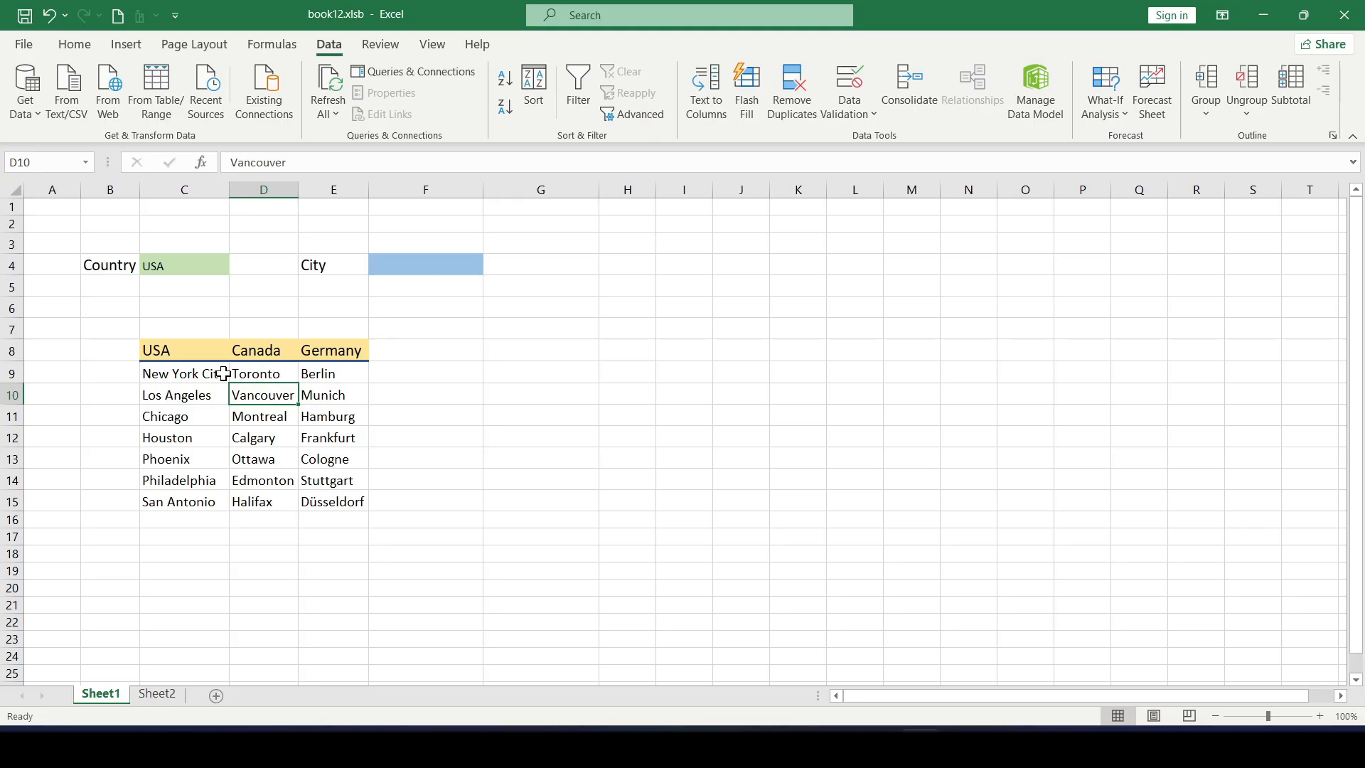
Step: Name the city ranges after their country headers: C9:C15 as USA, D9:D15 as Canada and E9:E15 as Germany
click(158, 374)
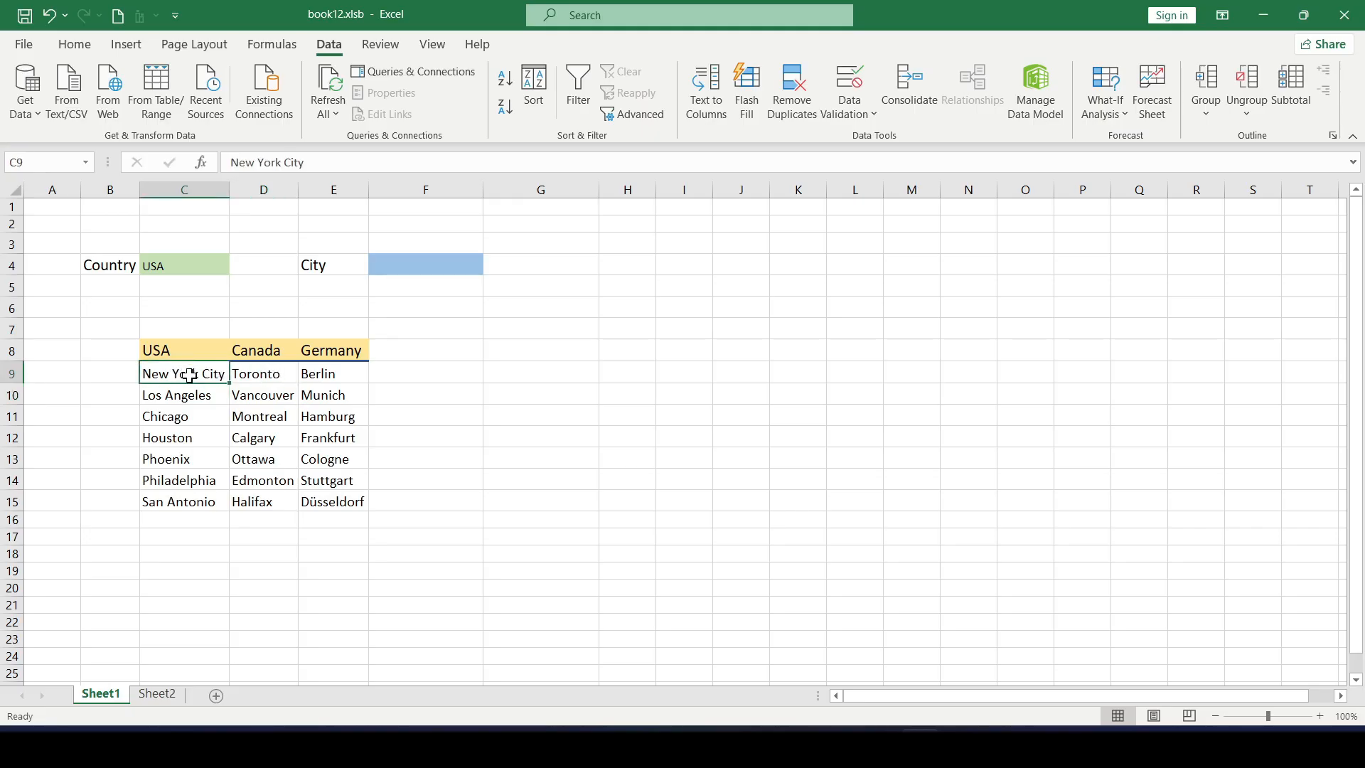
drag(190, 375, 186, 498)
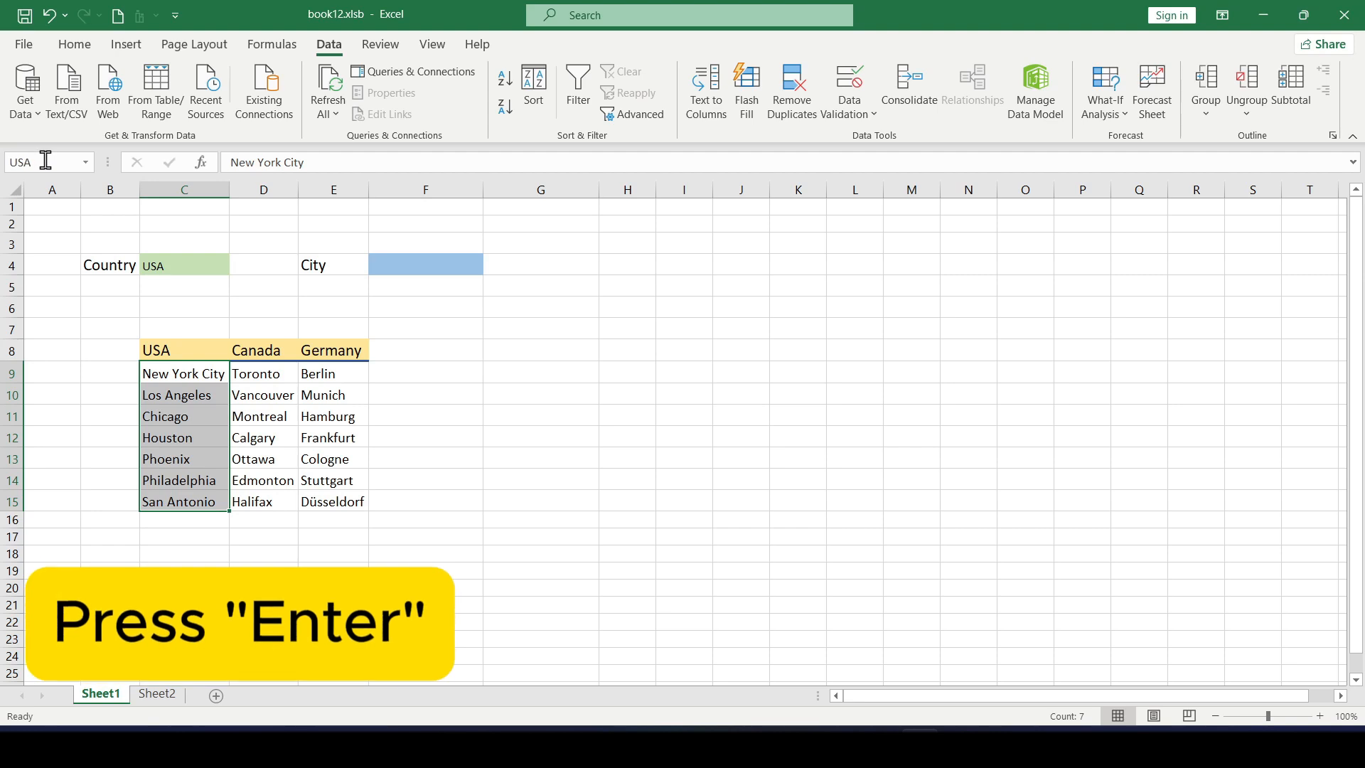
key(Return)
drag(283, 374, 274, 498)
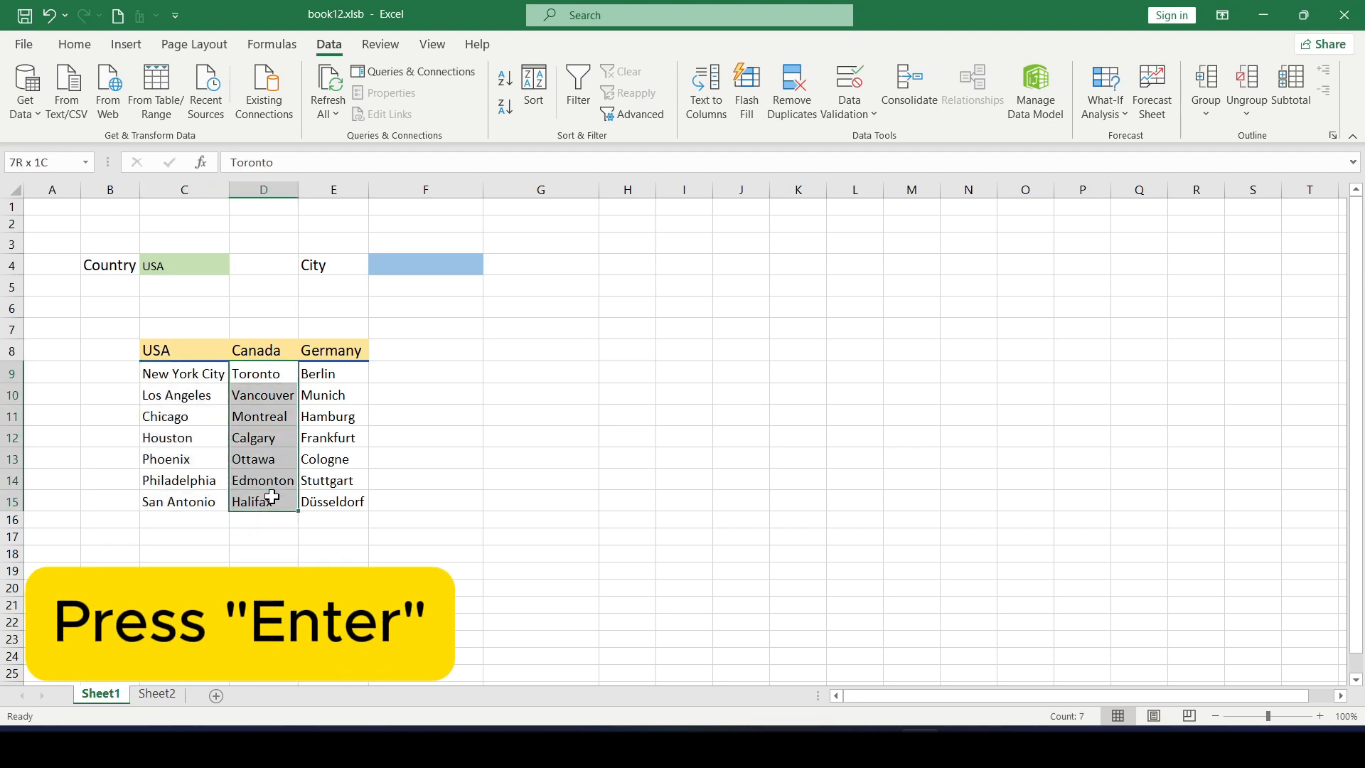
click(40, 162)
text(Canada)
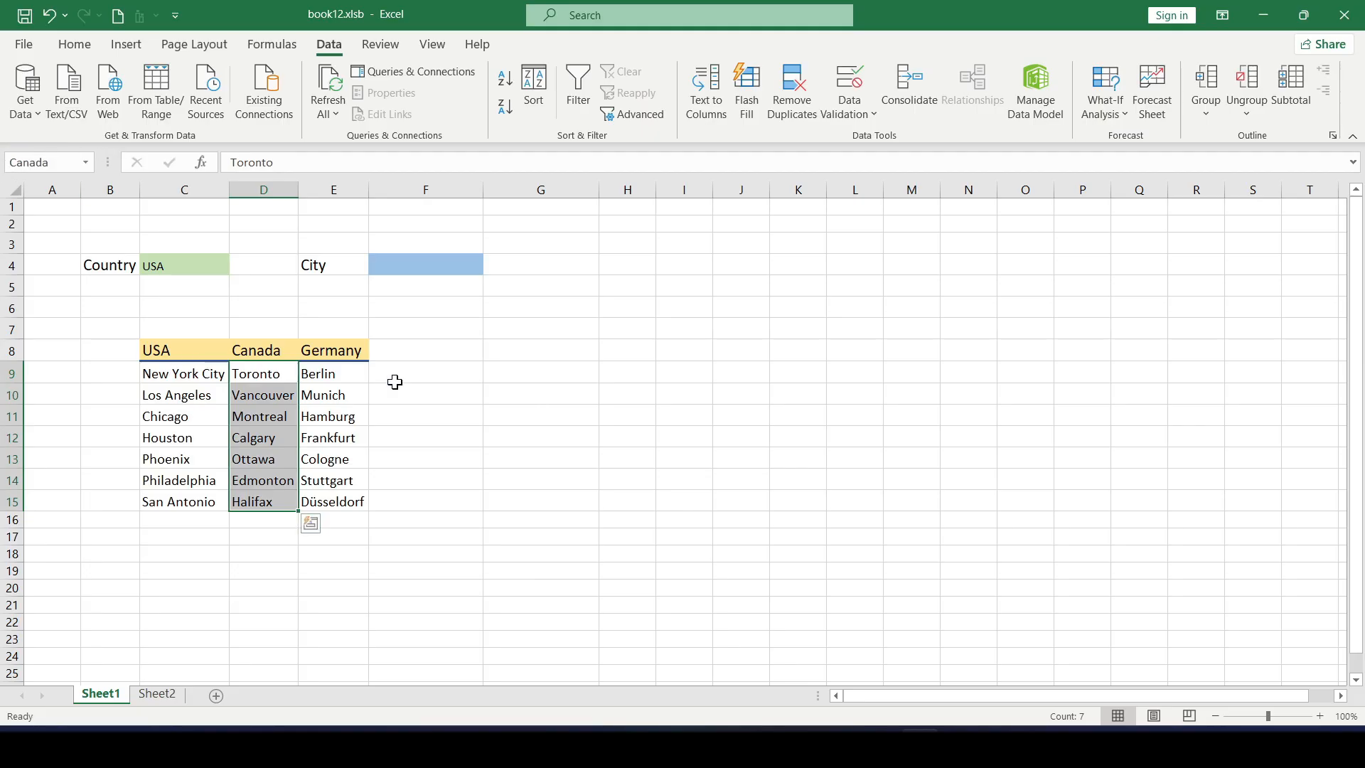
drag(353, 372, 342, 498)
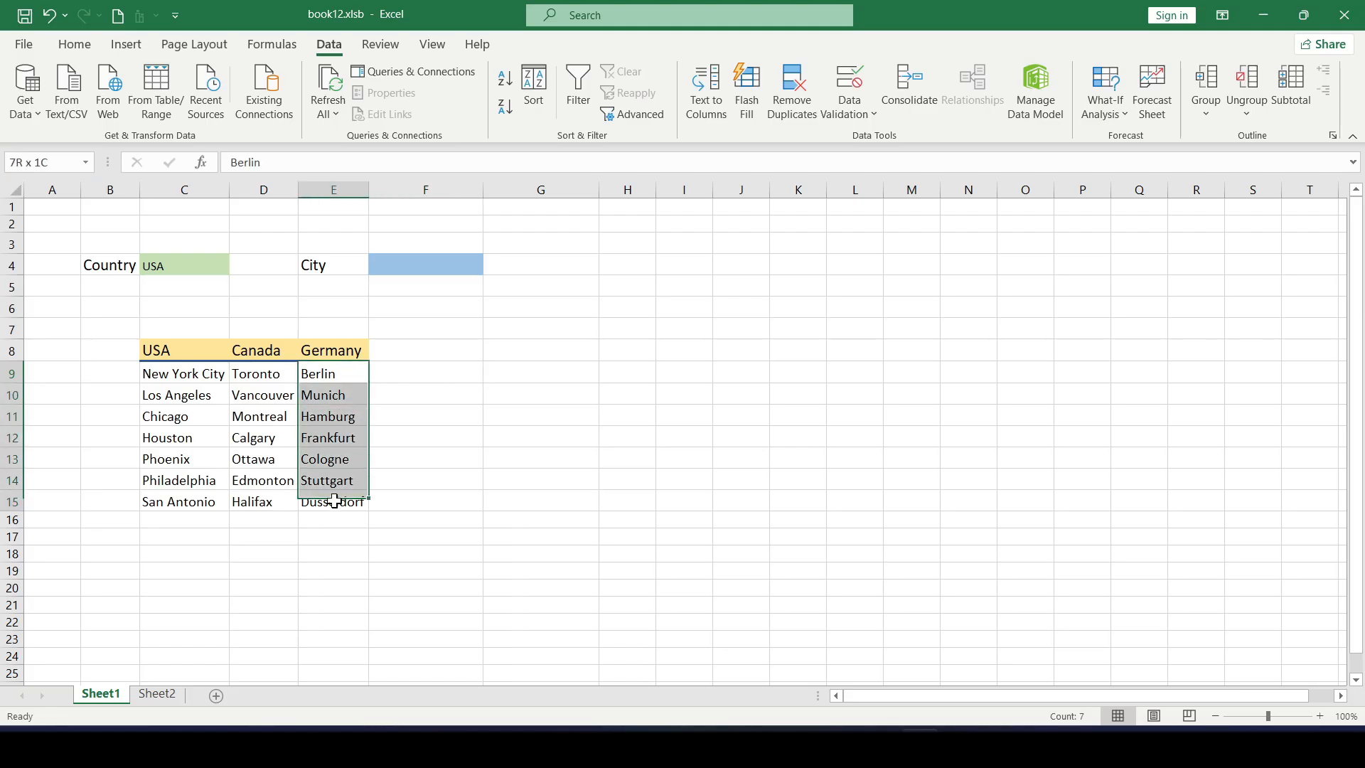
click(43, 163)
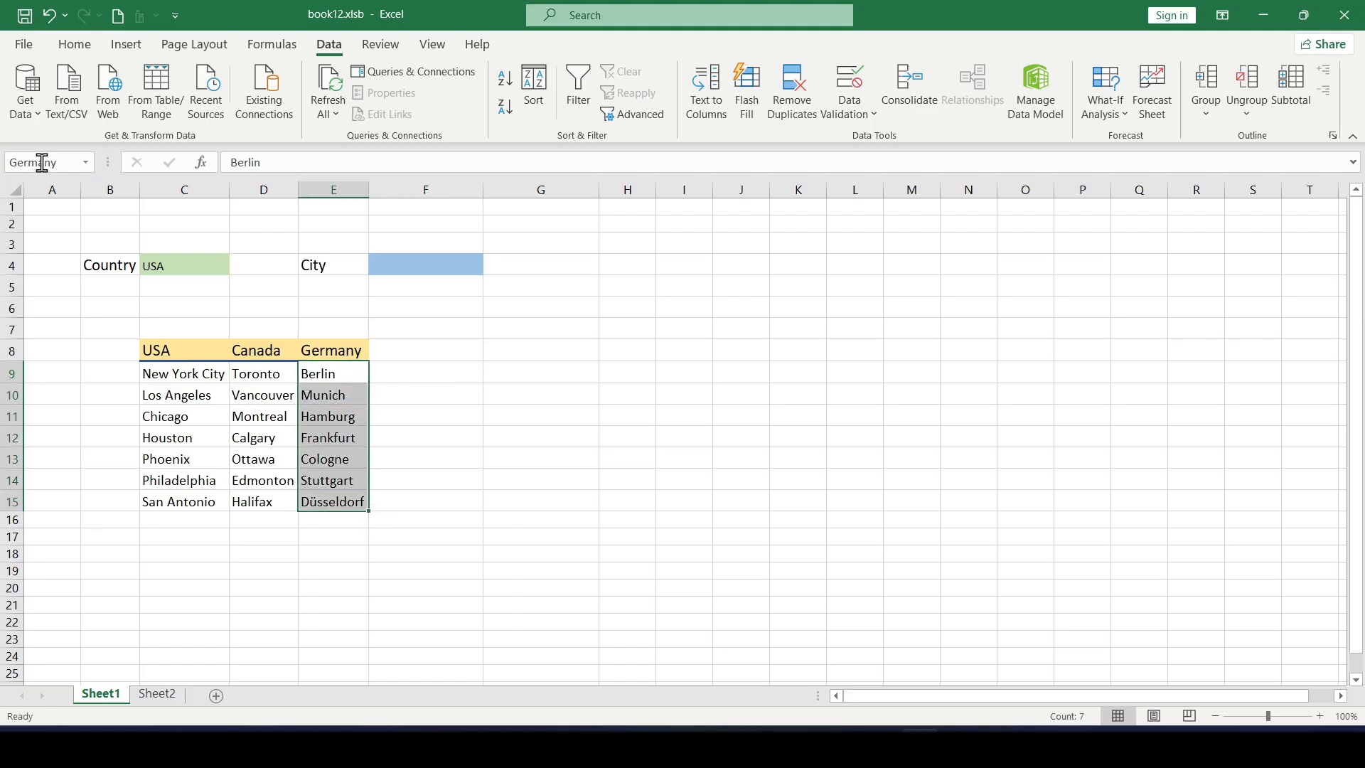
Step: Add a List data validation to the City cell F4 with the source formula =indirect($C$4)
click(427, 265)
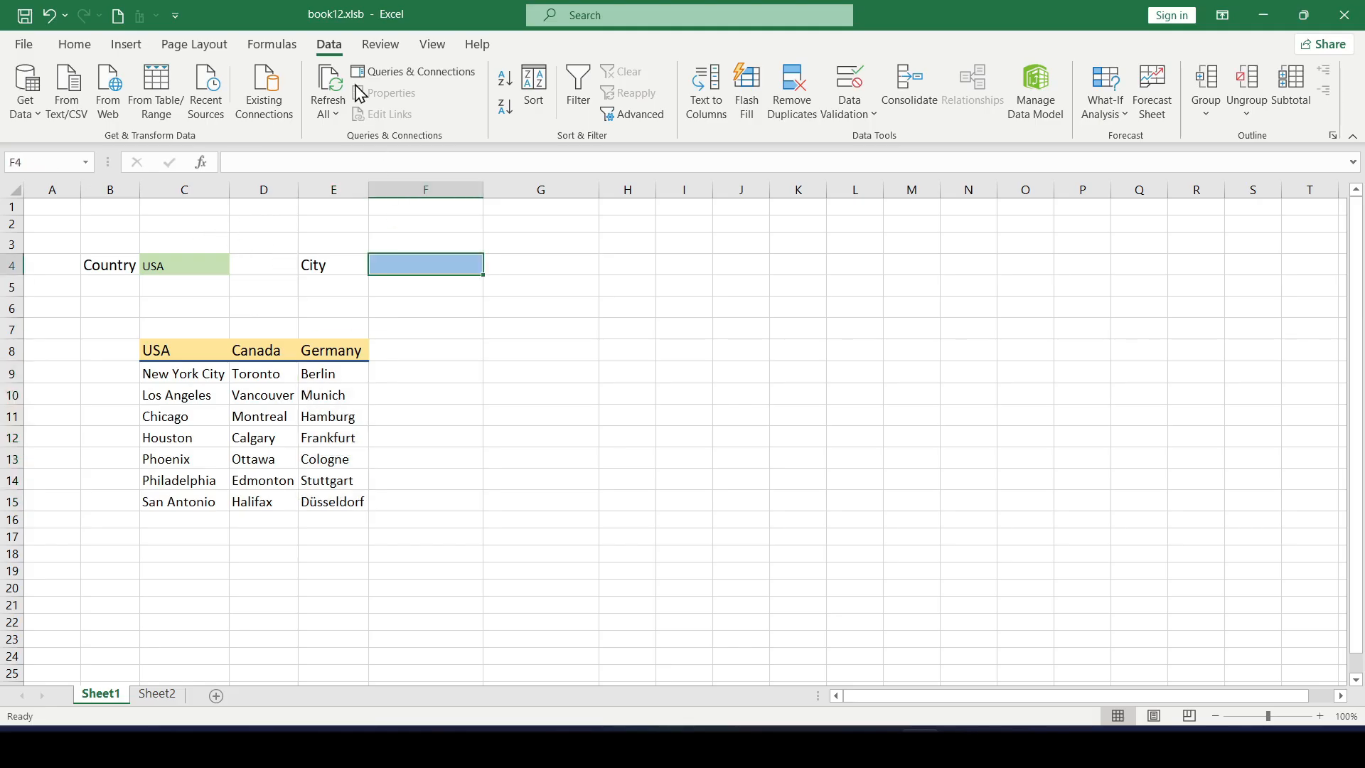
click(873, 117)
click(878, 138)
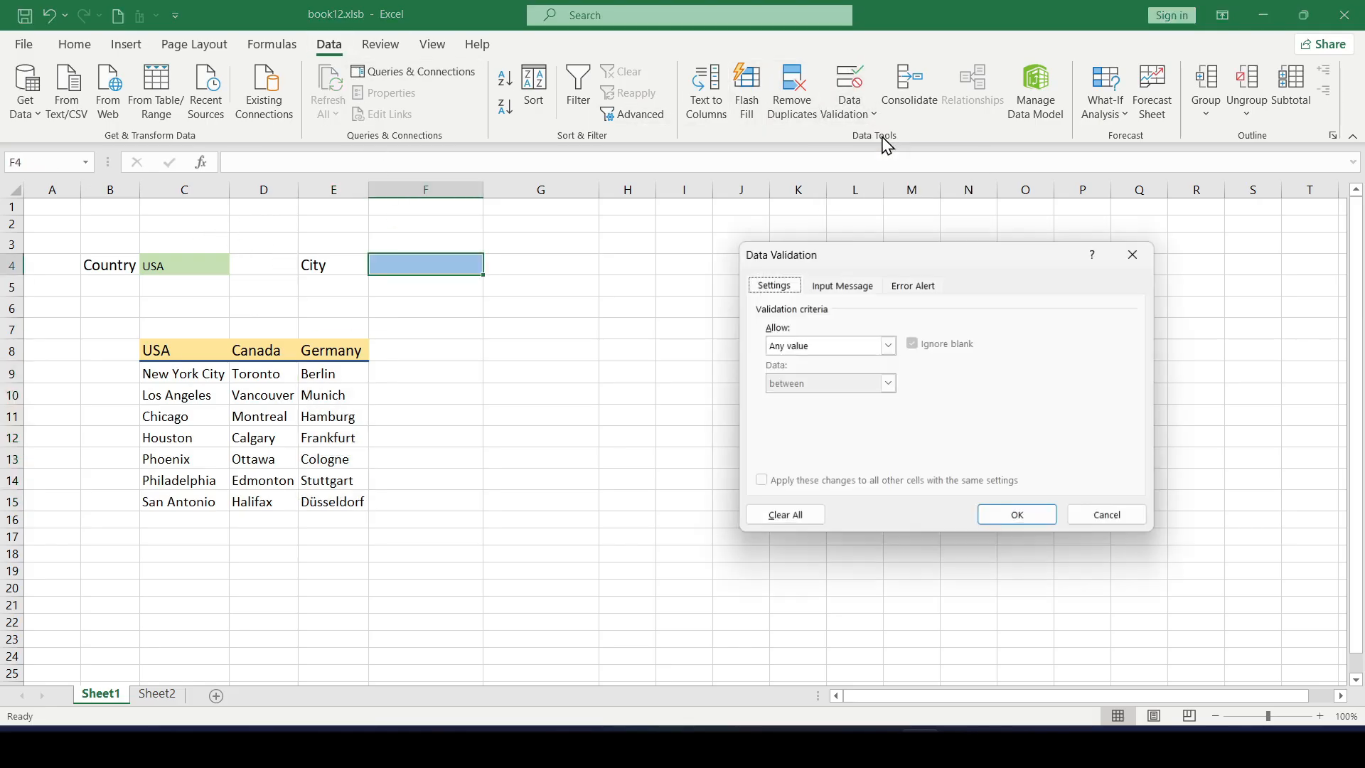
click(842, 346)
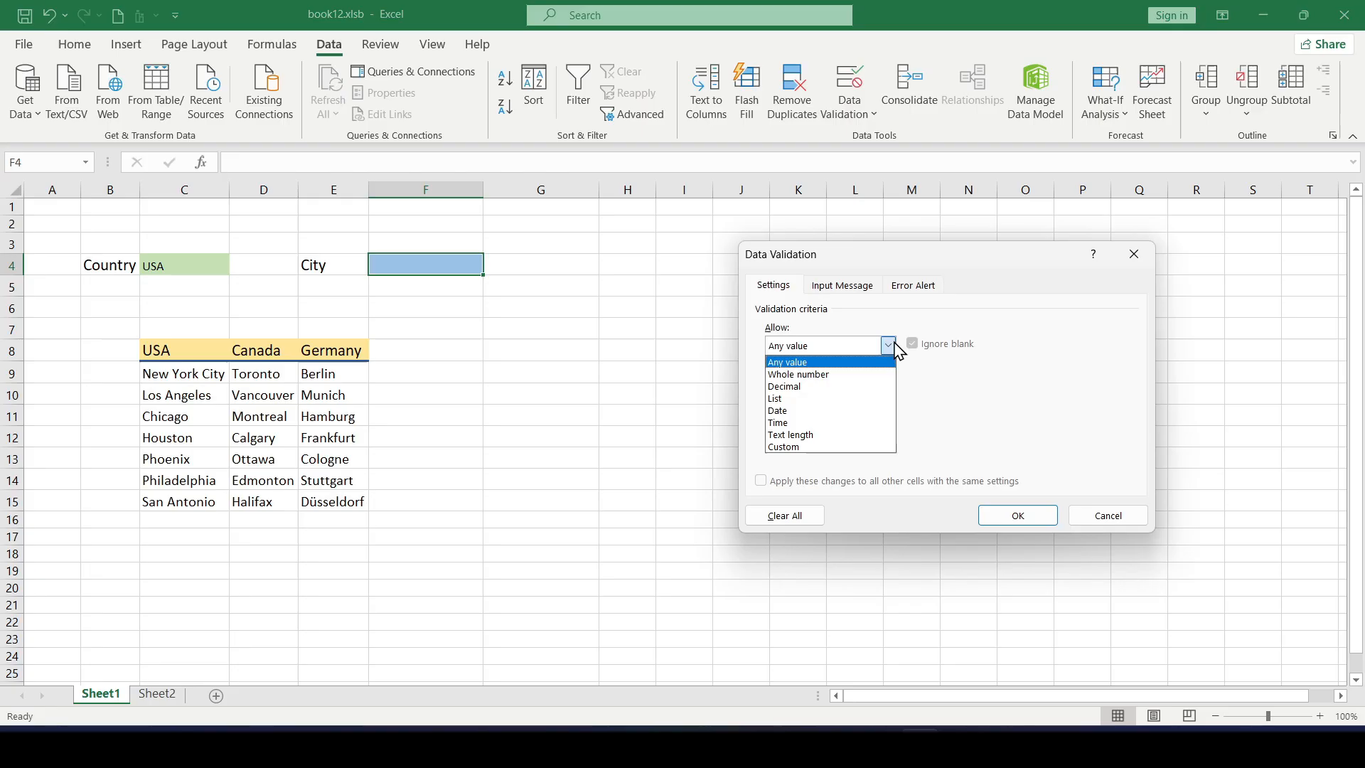
click(791, 402)
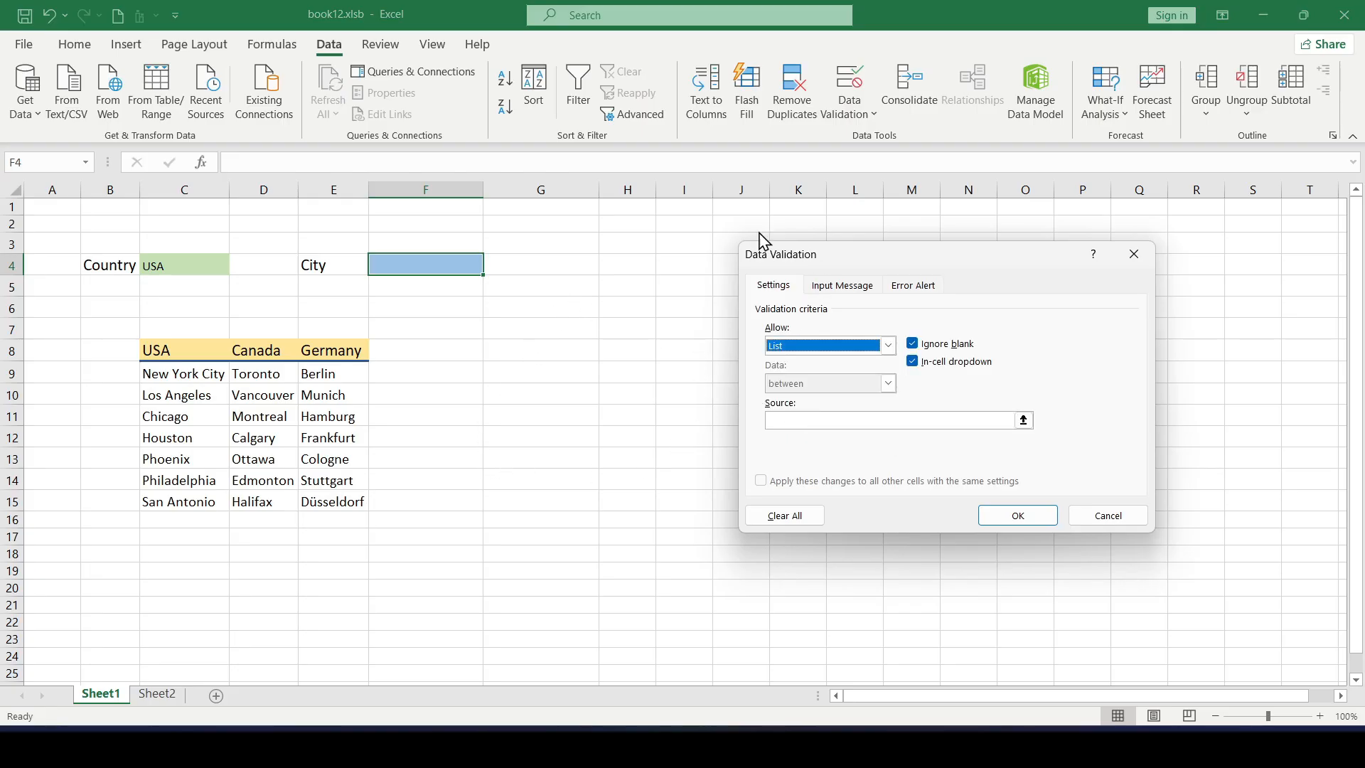
click(827, 420)
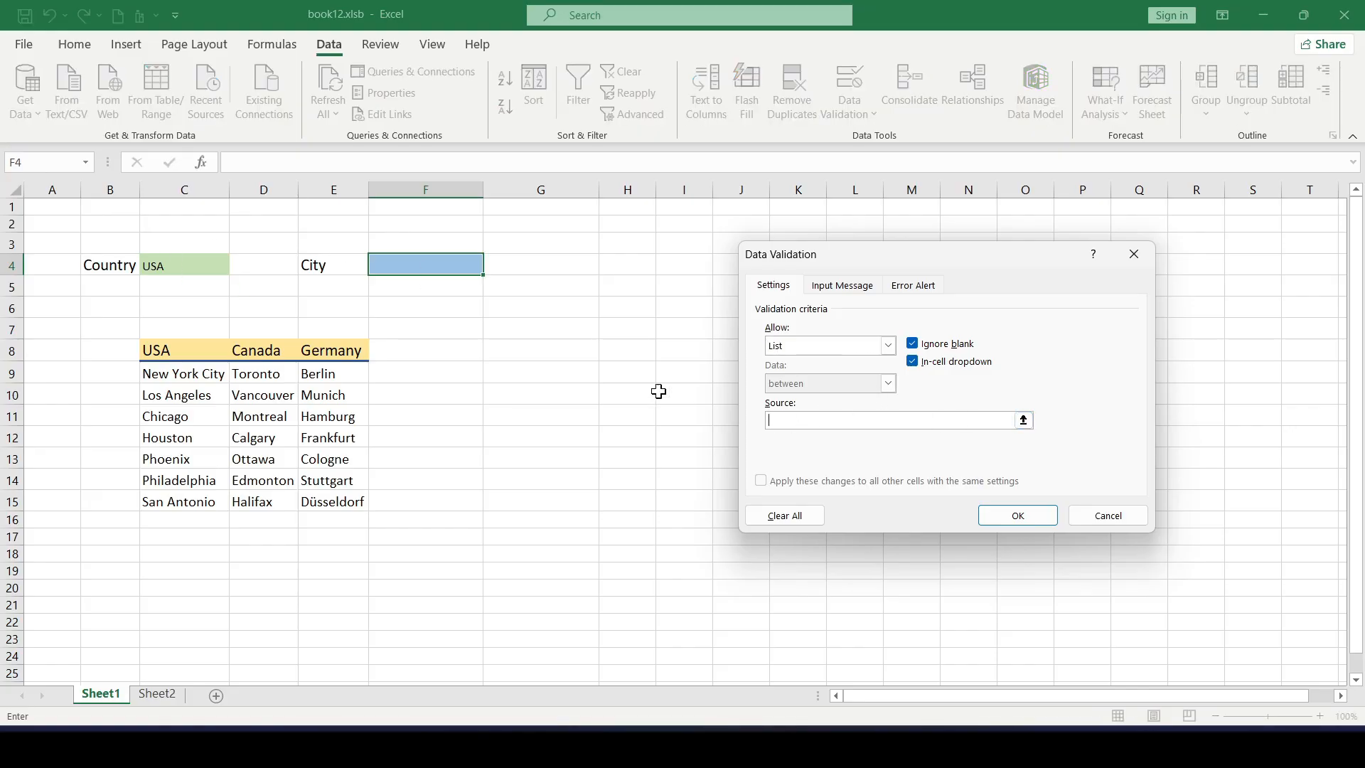
click(189, 270)
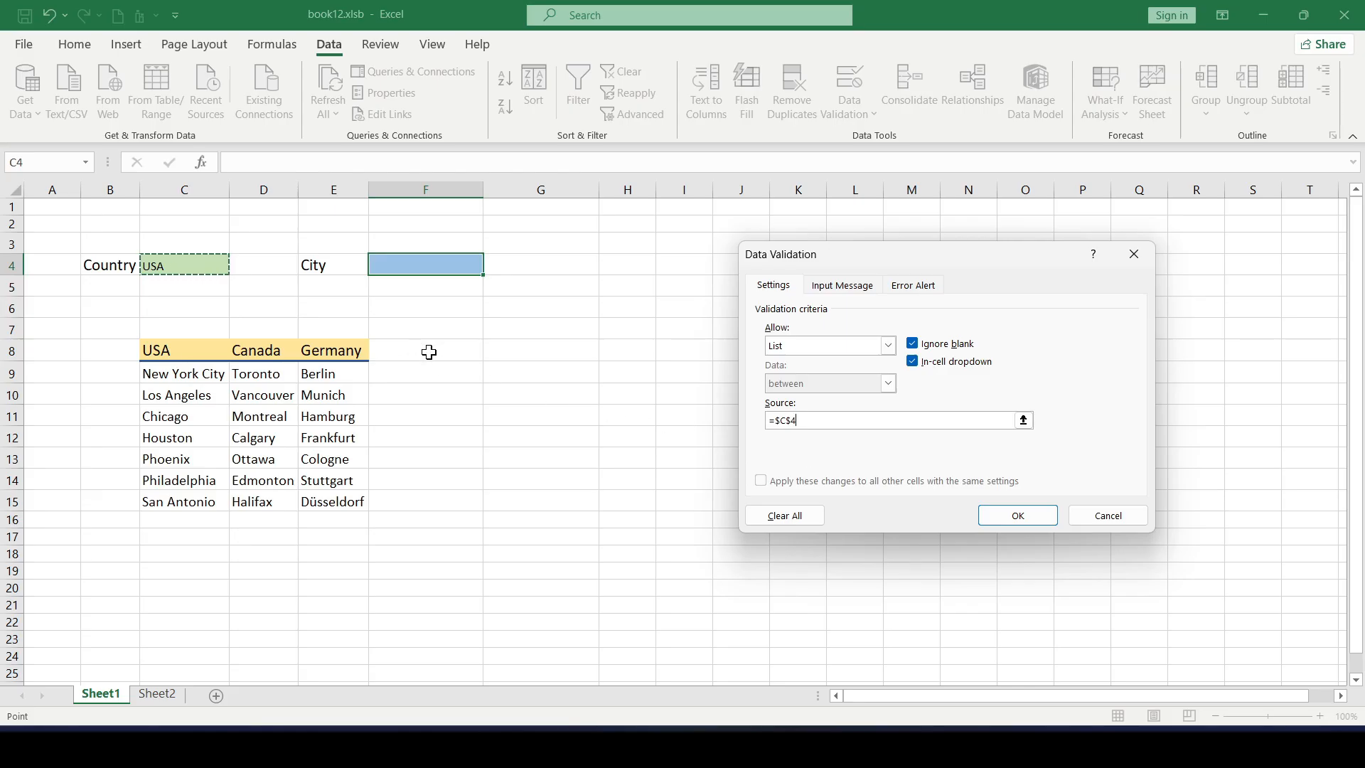
click(776, 422)
text(indirect)
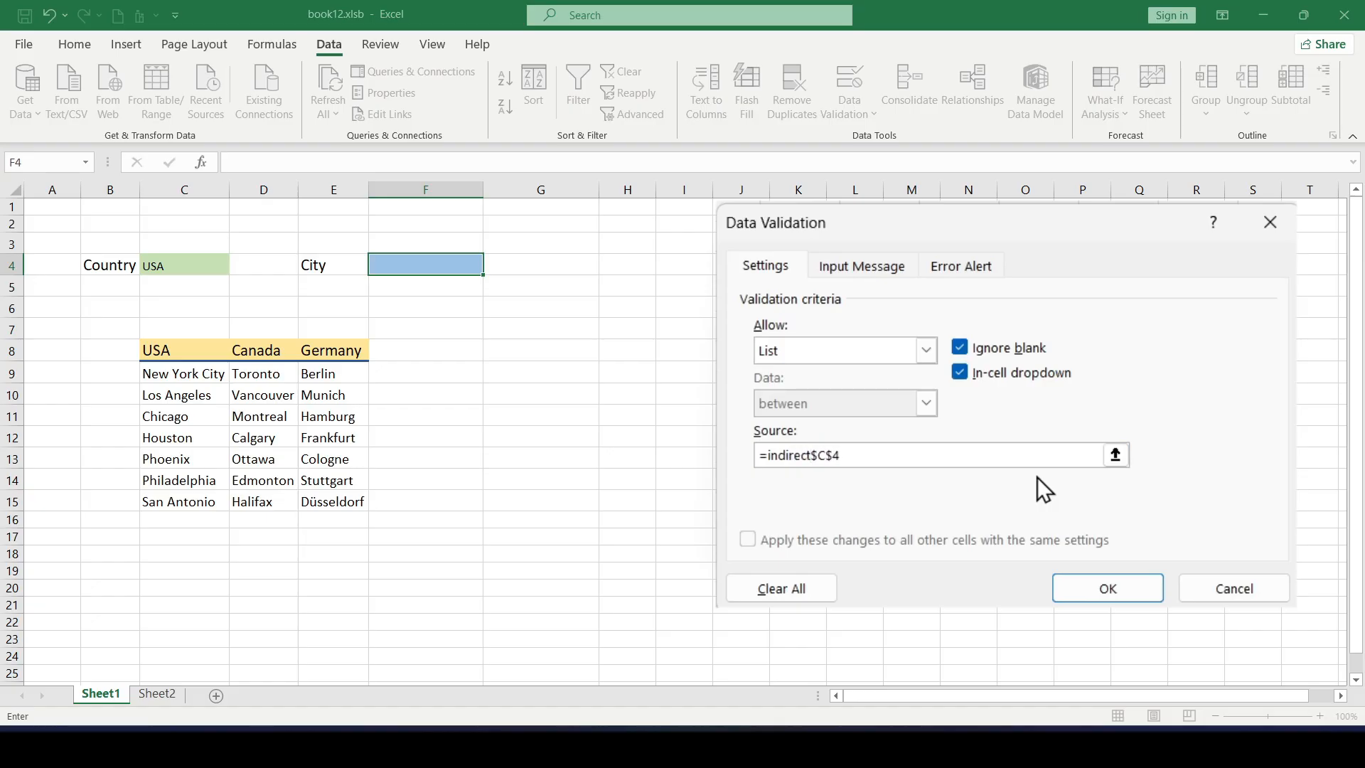
text(()
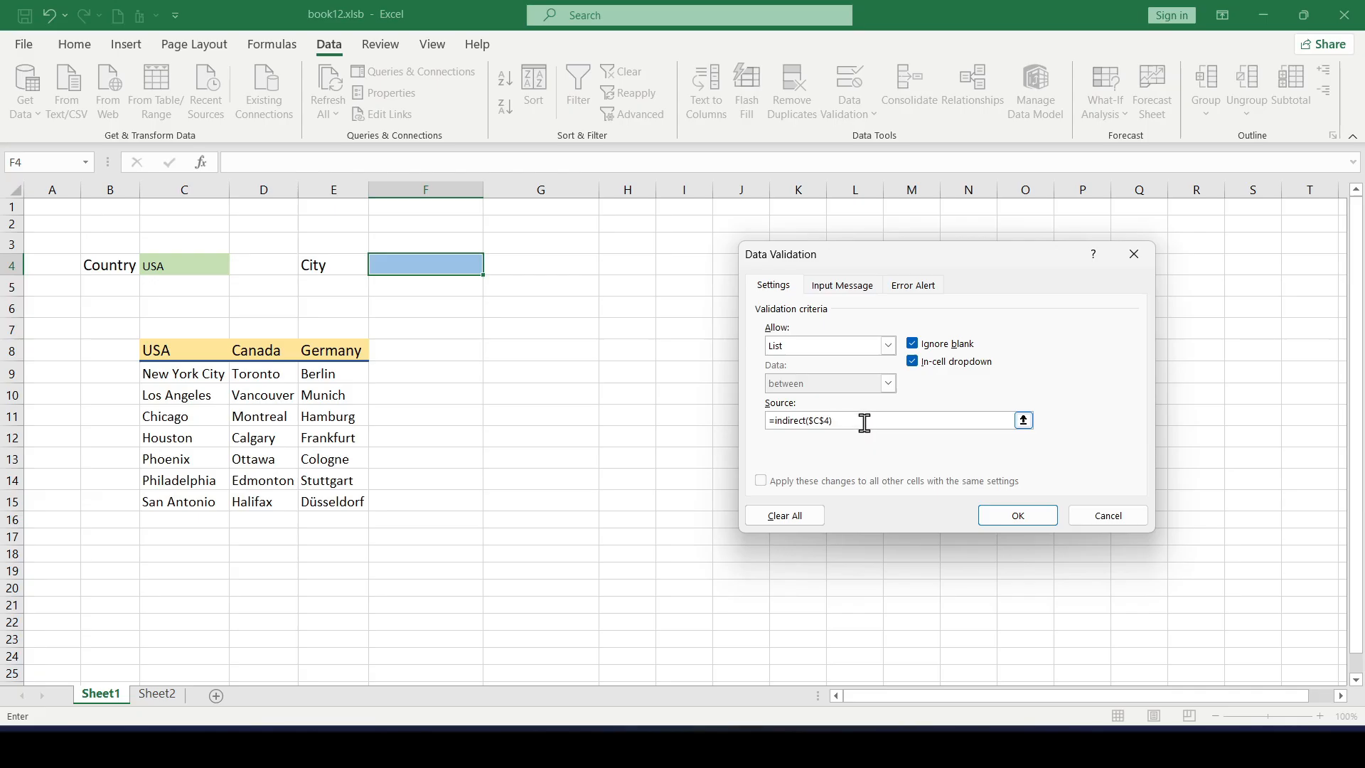
click(1001, 509)
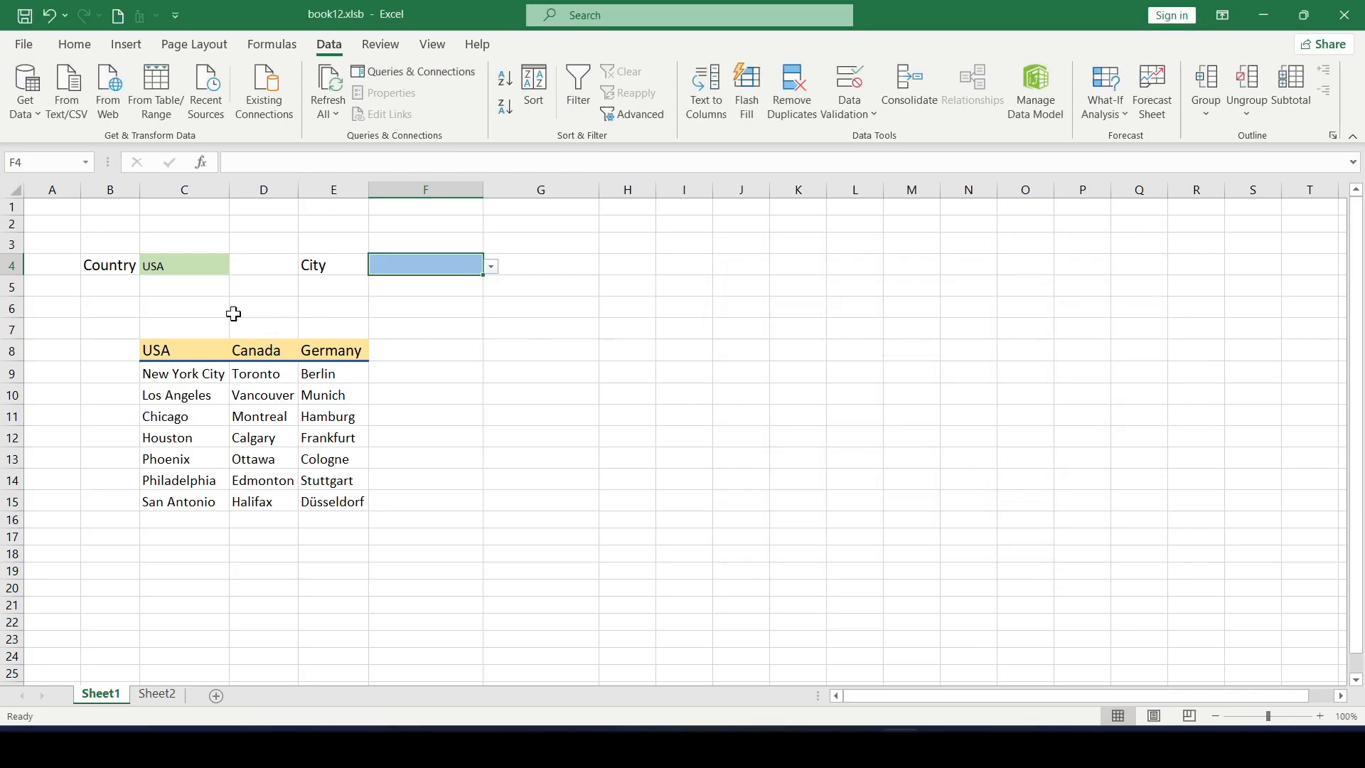
Step: Check the city choices offered in F4 with USA as the country in C4
click(214, 271)
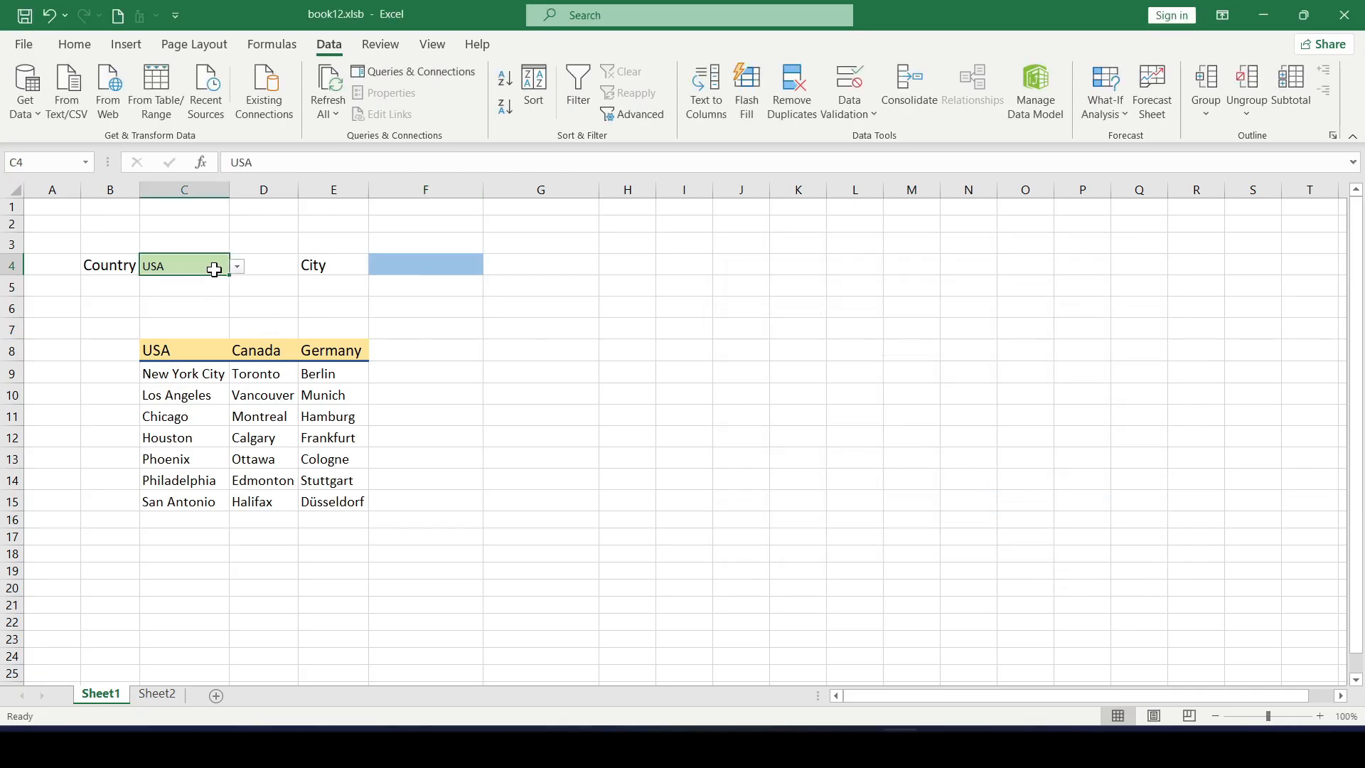
click(405, 265)
click(491, 267)
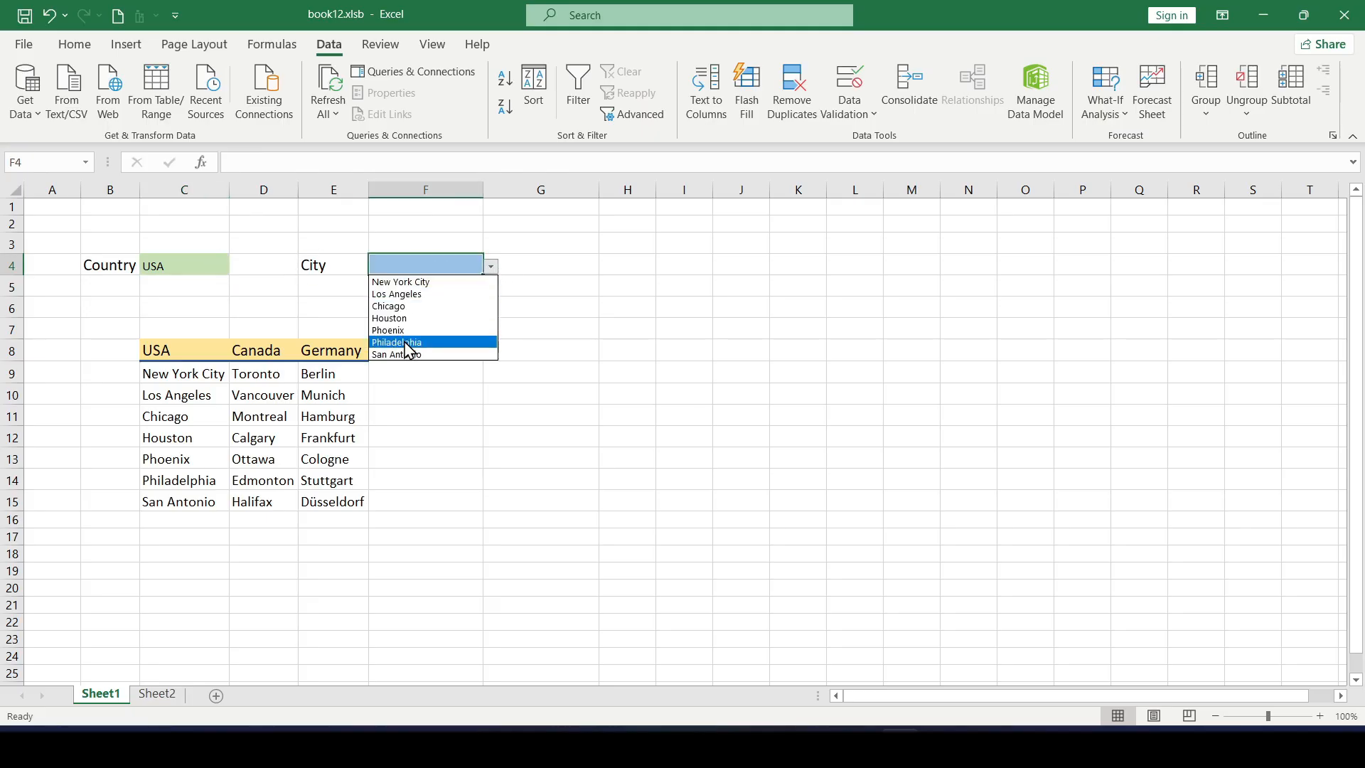
Step: Set the Country in C4 to Canada and choose Montreal as the City in F4
click(198, 259)
click(213, 265)
click(238, 267)
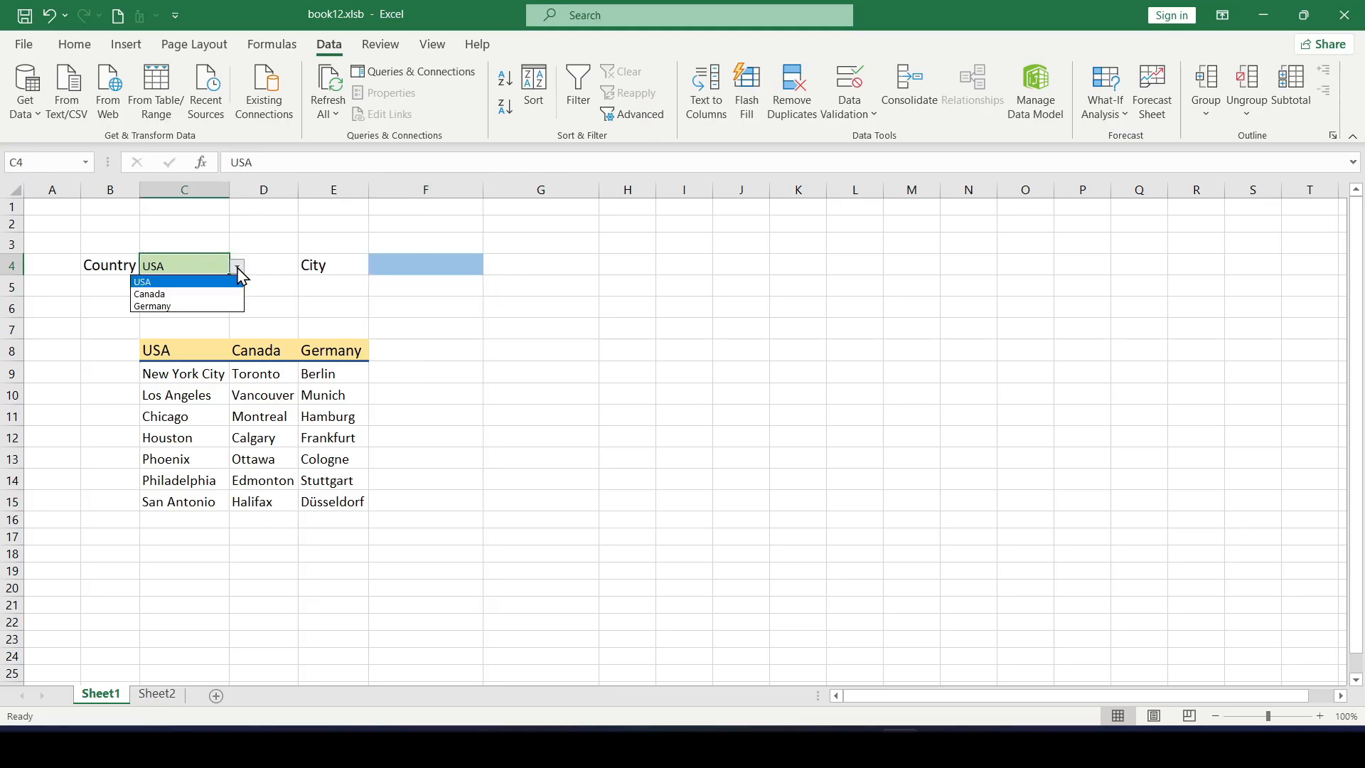
click(164, 295)
click(418, 263)
click(490, 267)
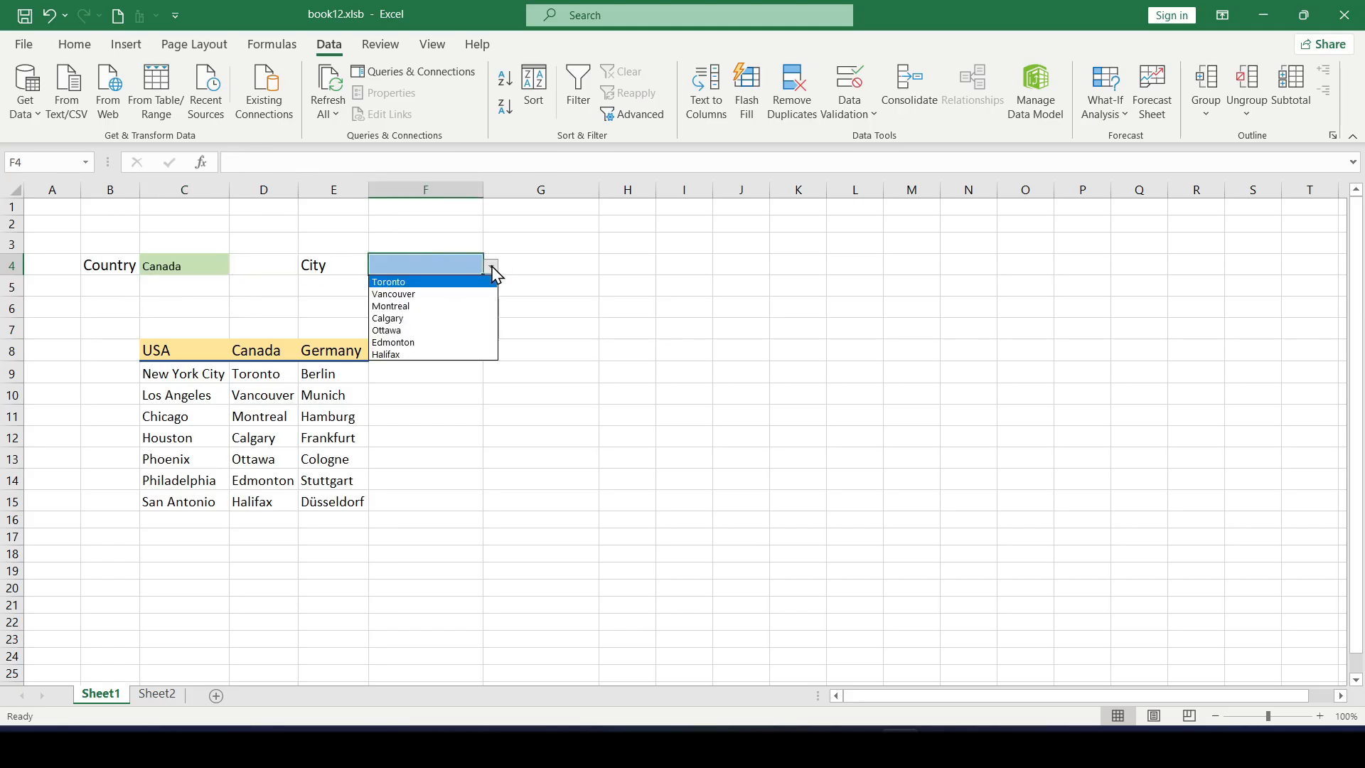
click(422, 307)
Step: Set the Country in C4 to Germany and choose Munich as the City in F4
click(193, 270)
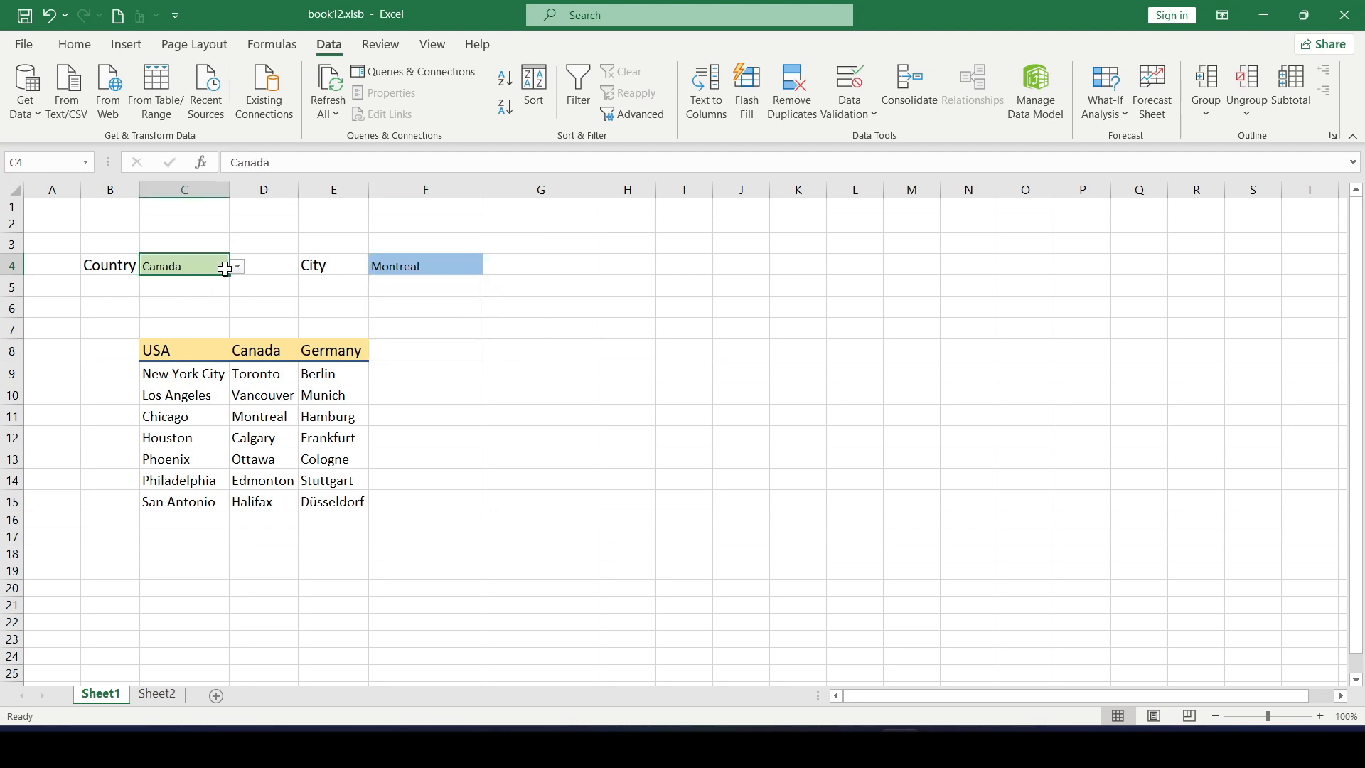
click(236, 266)
click(194, 305)
click(429, 268)
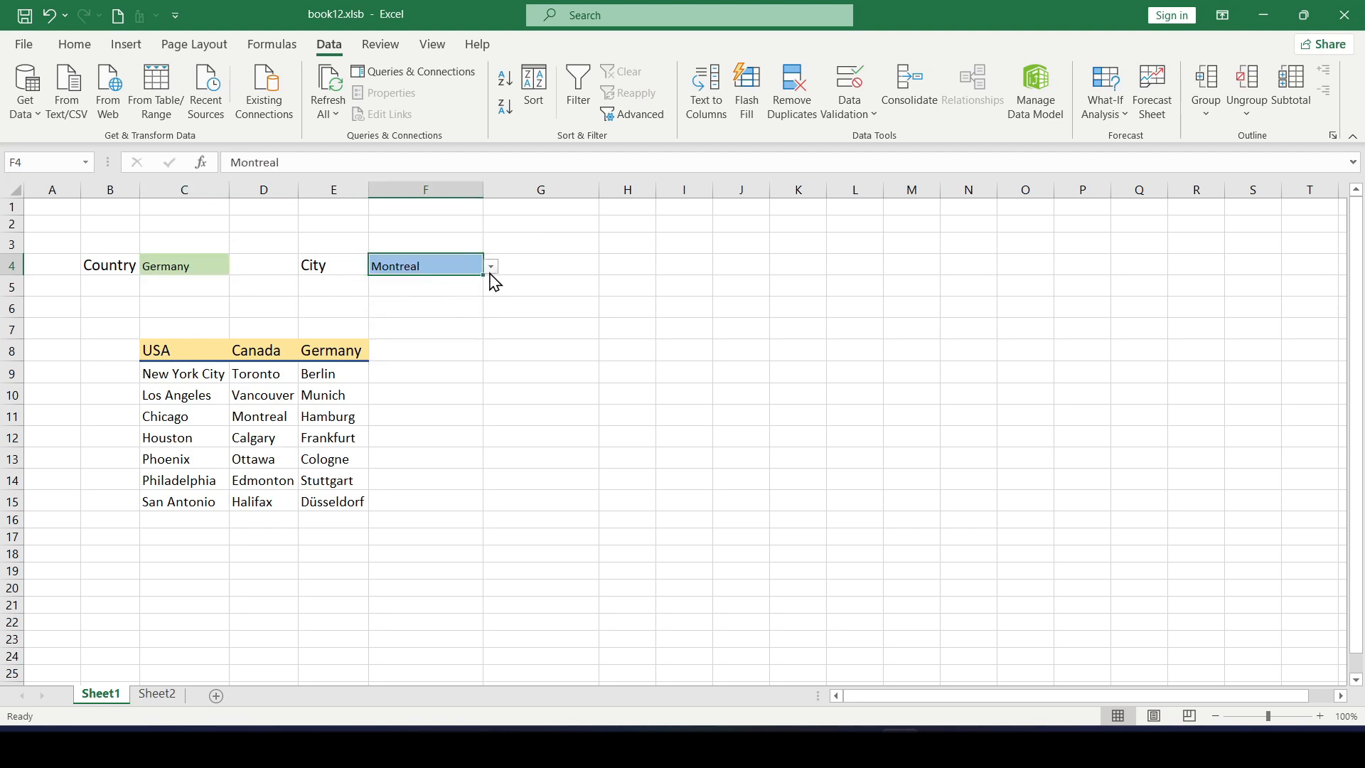
click(490, 266)
click(435, 331)
click(484, 268)
click(433, 294)
click(429, 313)
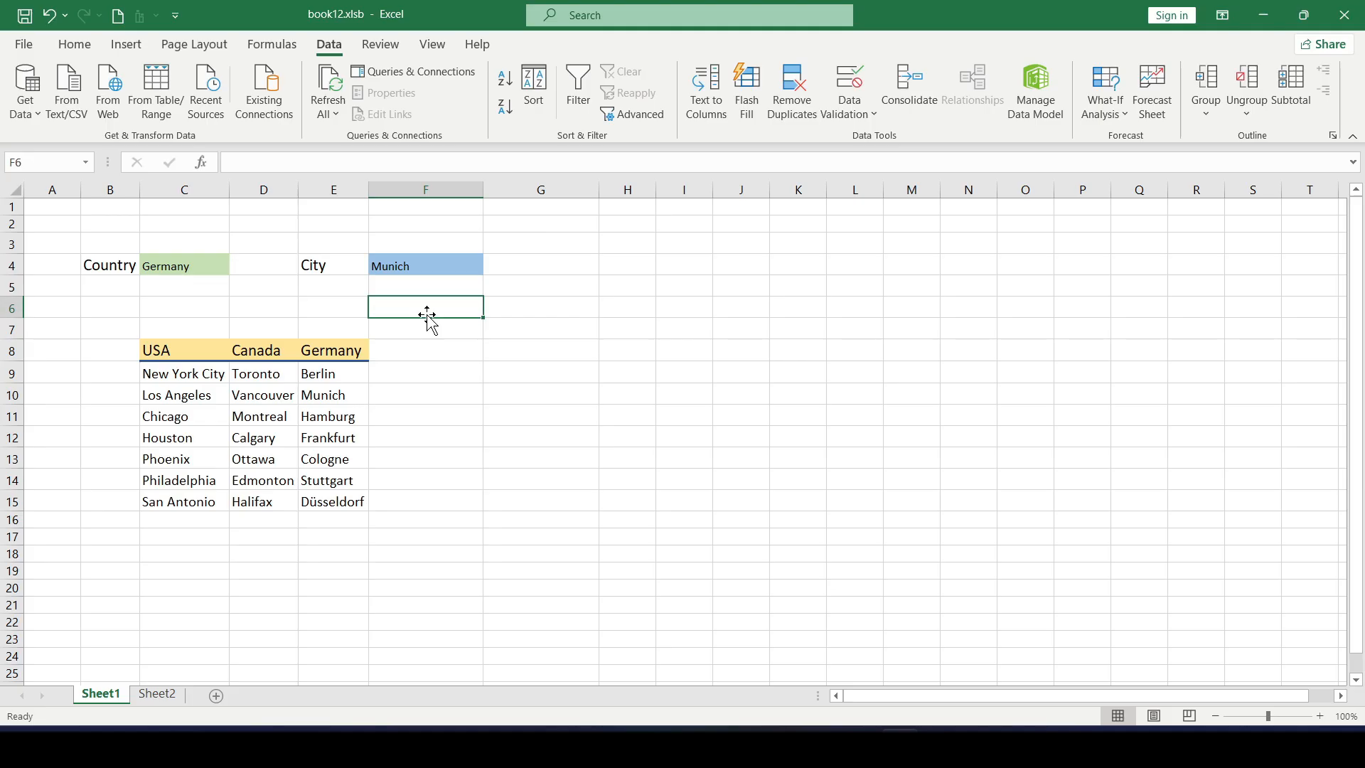
drag(424, 317, 295, 573)
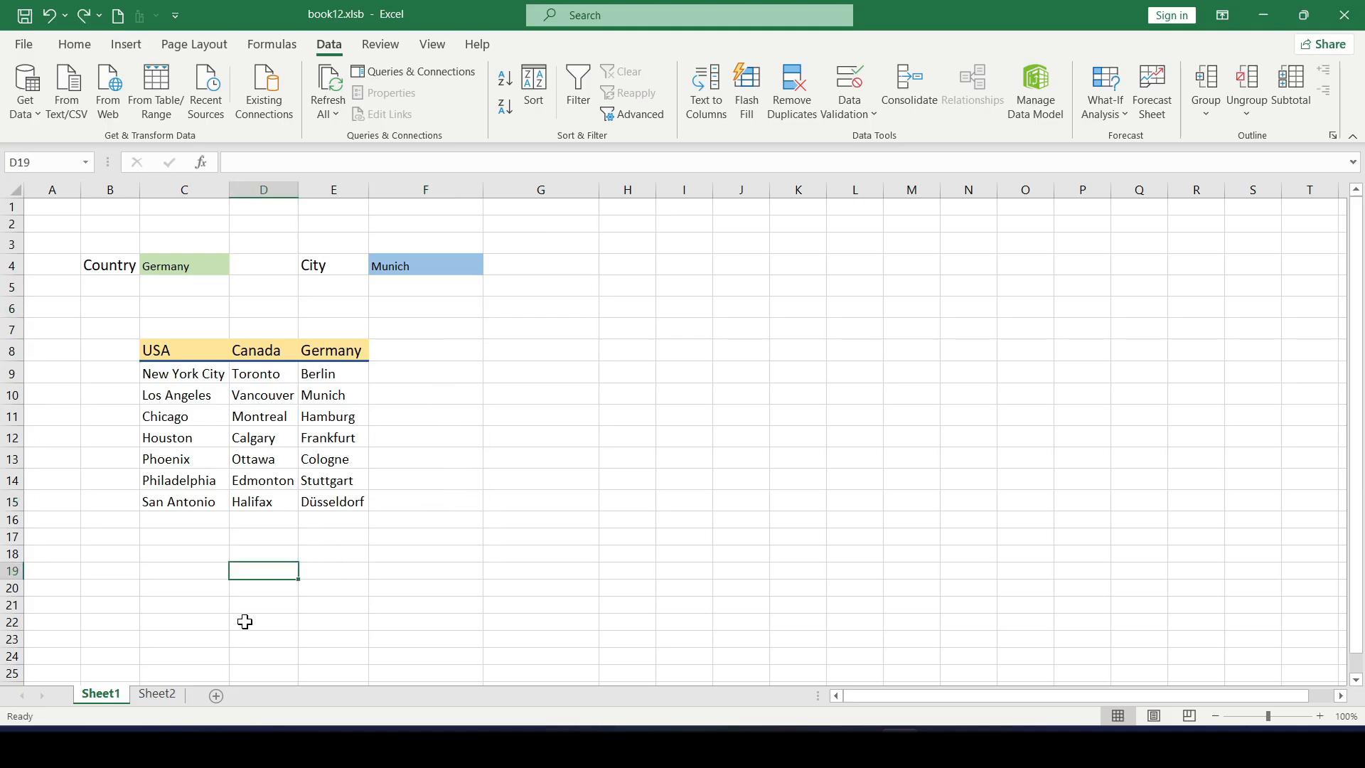
Step: Switch to Sheet2 and examine the separated city columns C, E and G in rows 8 to 15 and the spaces around them
click(158, 695)
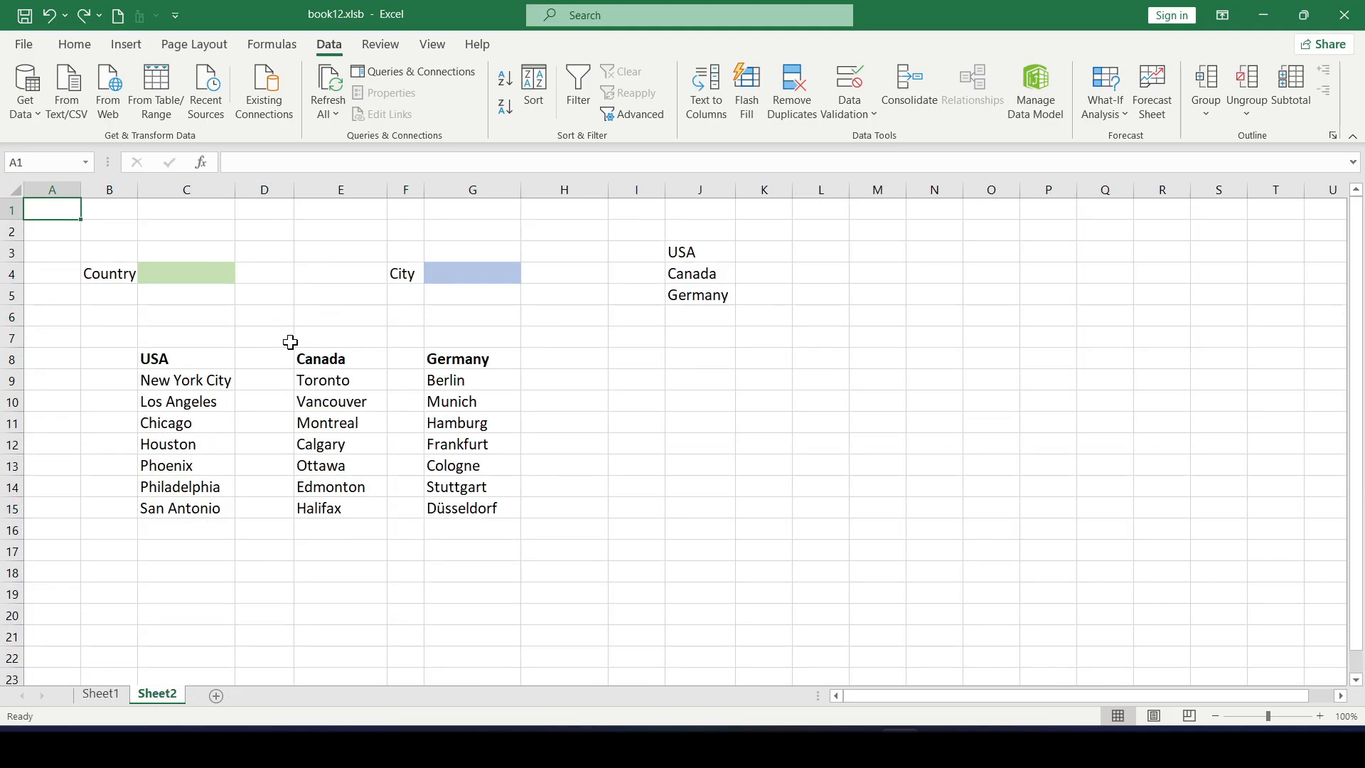
click(290, 341)
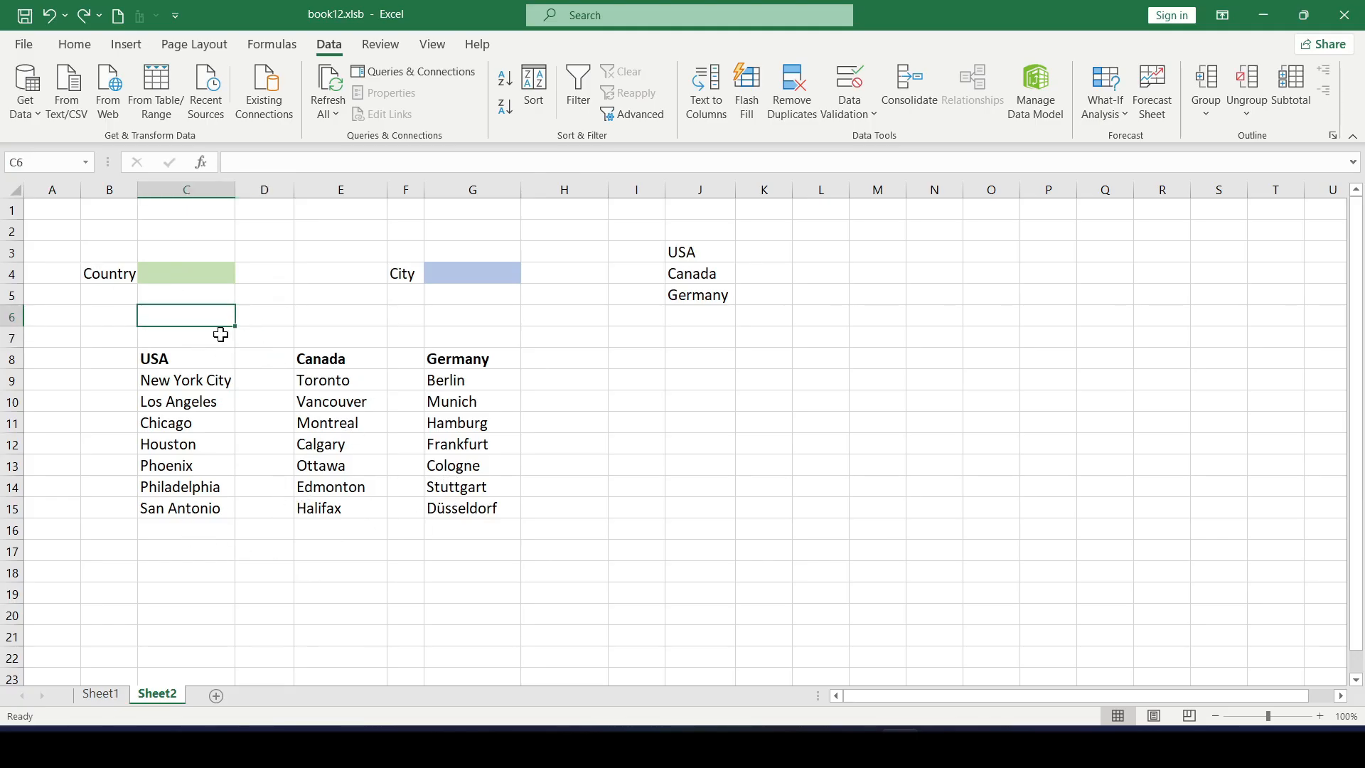
drag(197, 534, 200, 569)
drag(319, 527, 337, 554)
click(469, 538)
drag(470, 538, 466, 565)
click(218, 538)
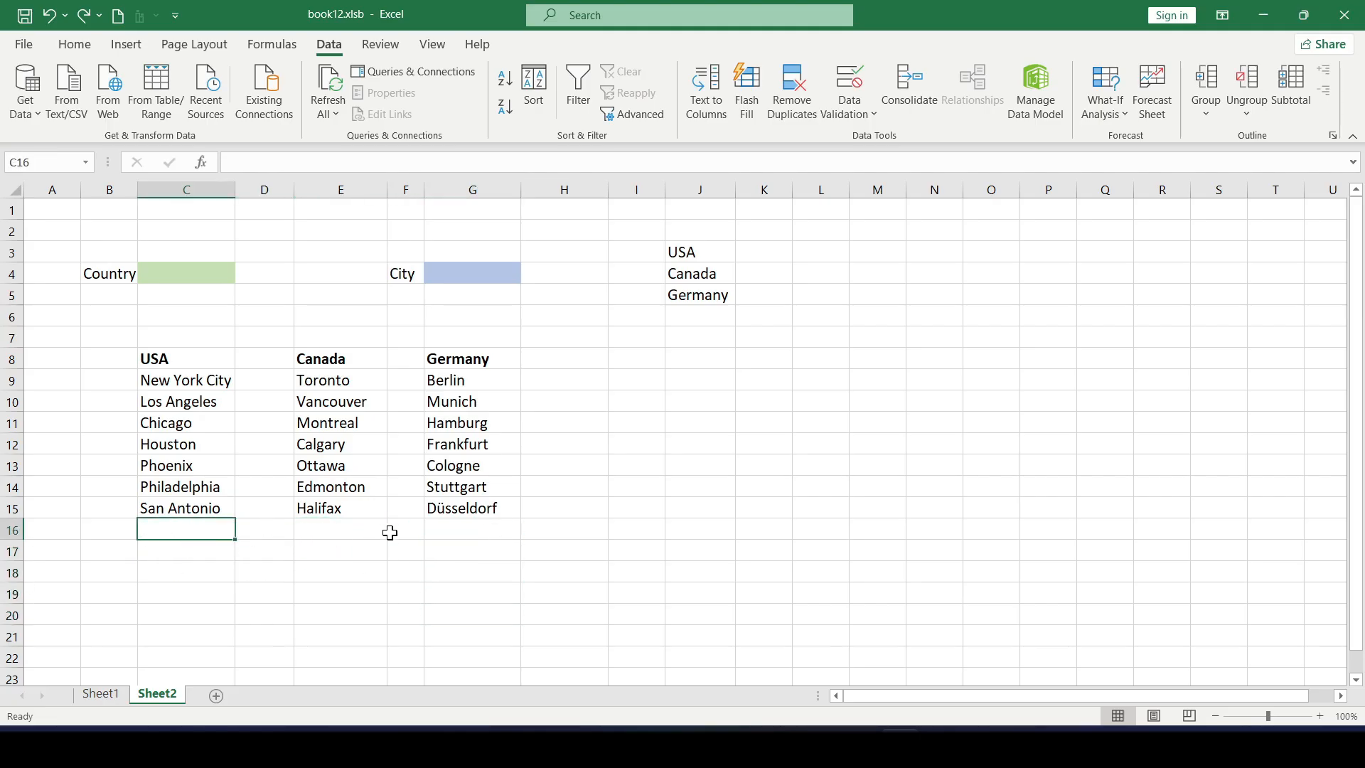
click(286, 538)
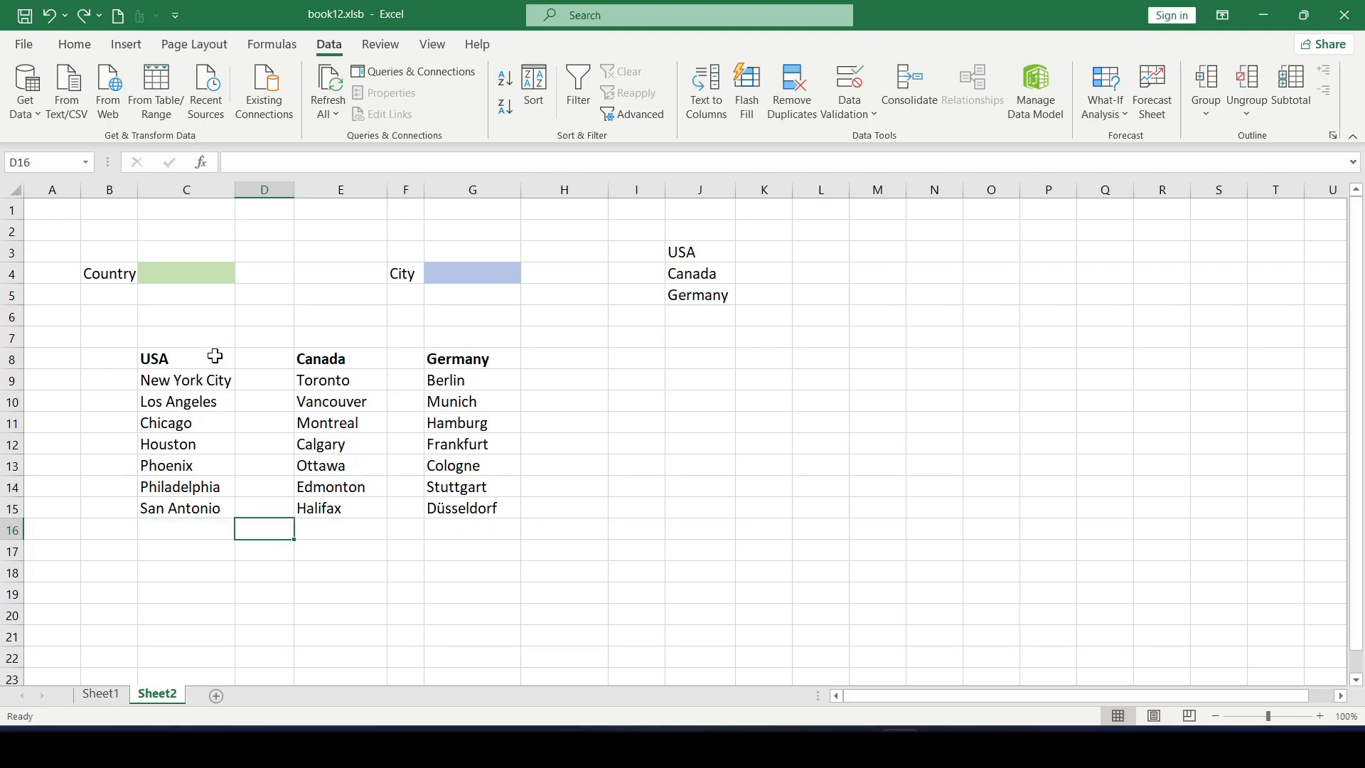
click(240, 336)
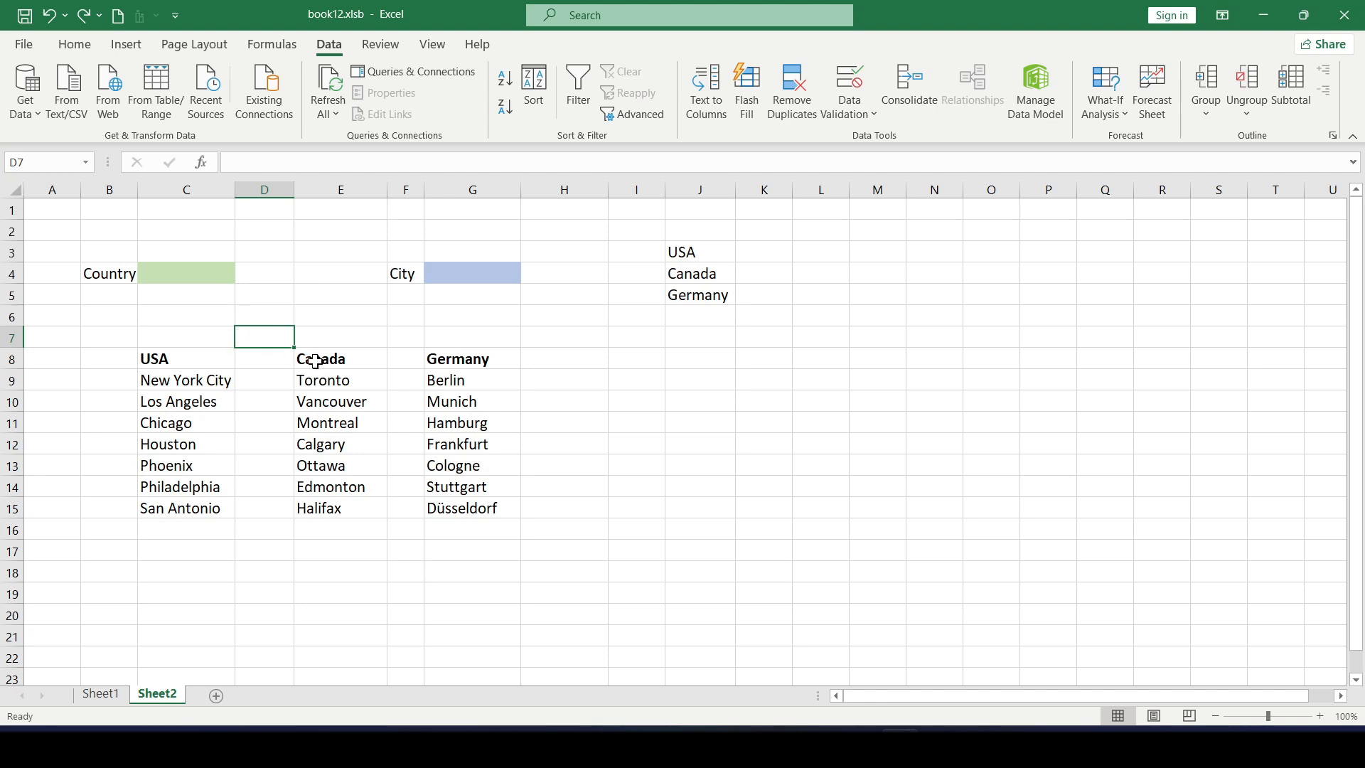
drag(359, 363, 399, 509)
click(416, 469)
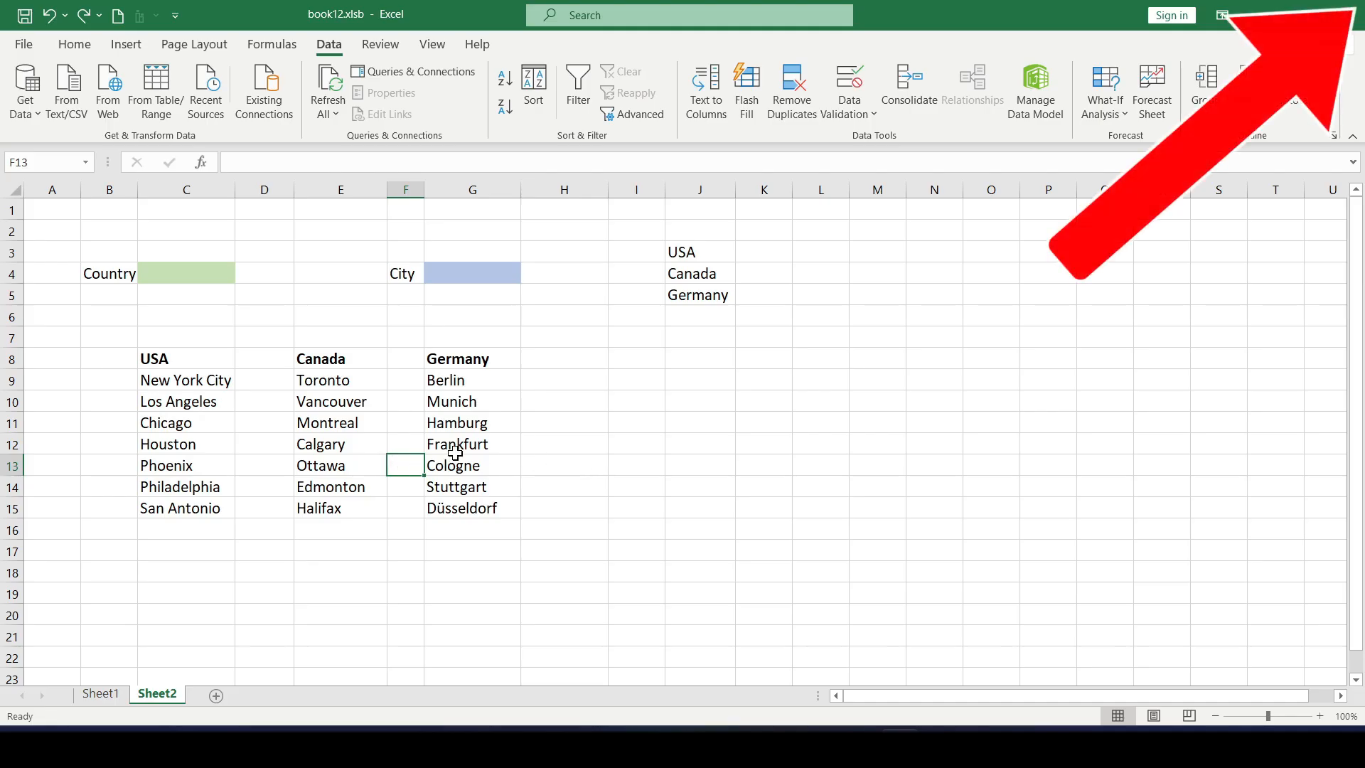
click(374, 343)
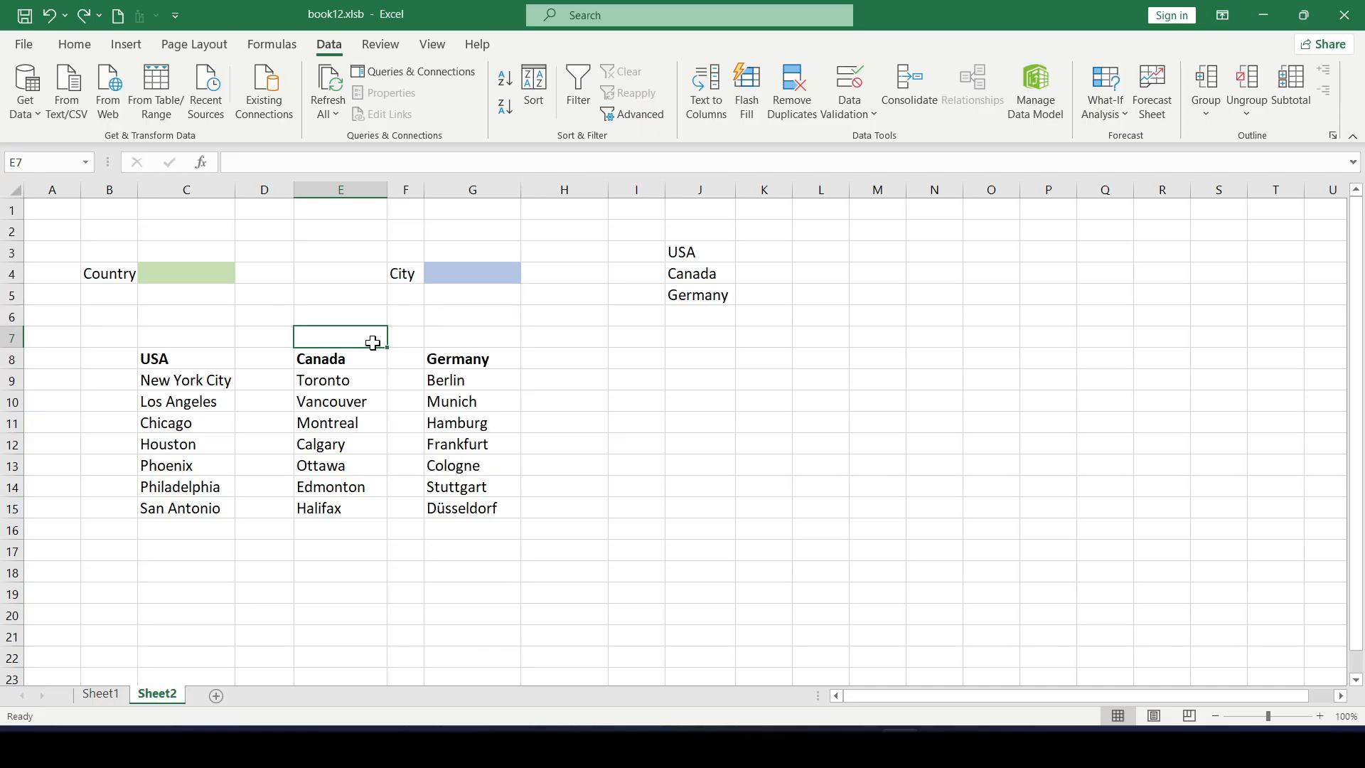
click(270, 340)
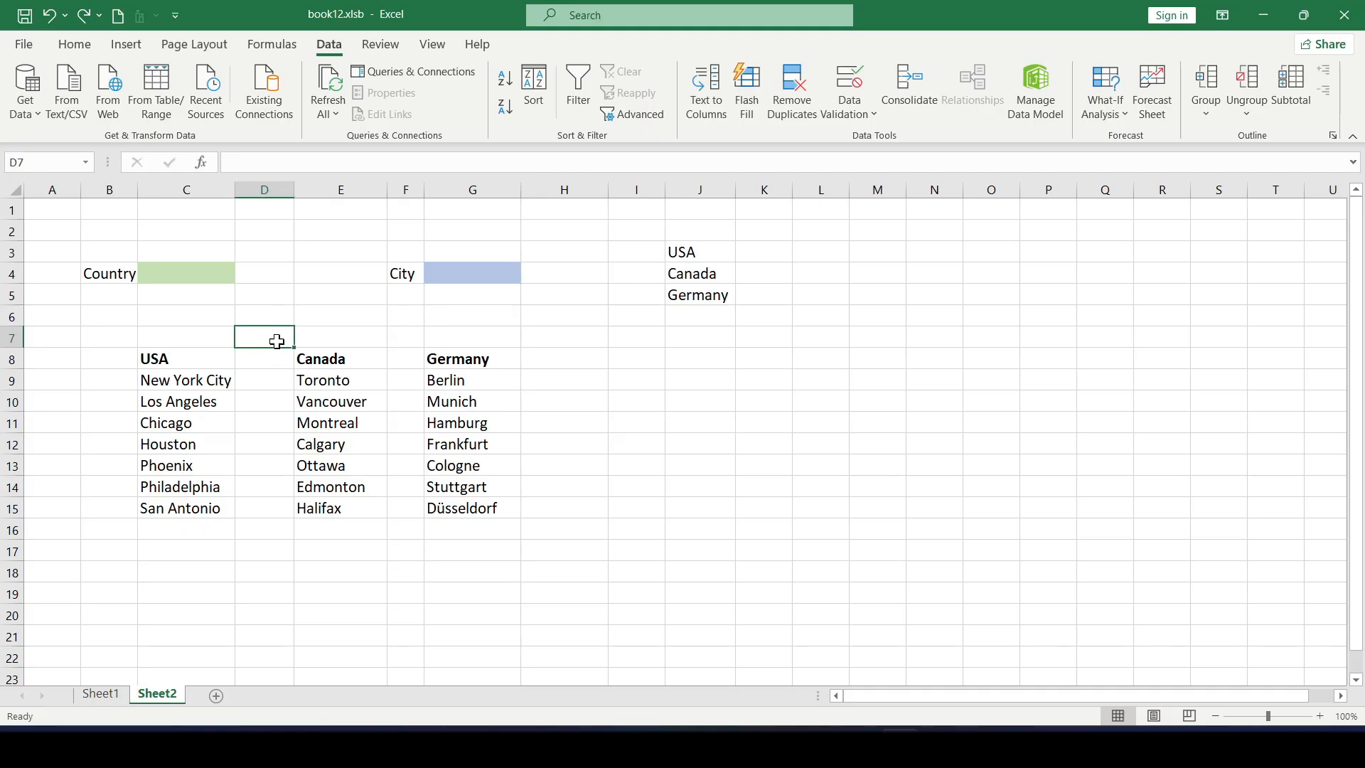
click(345, 335)
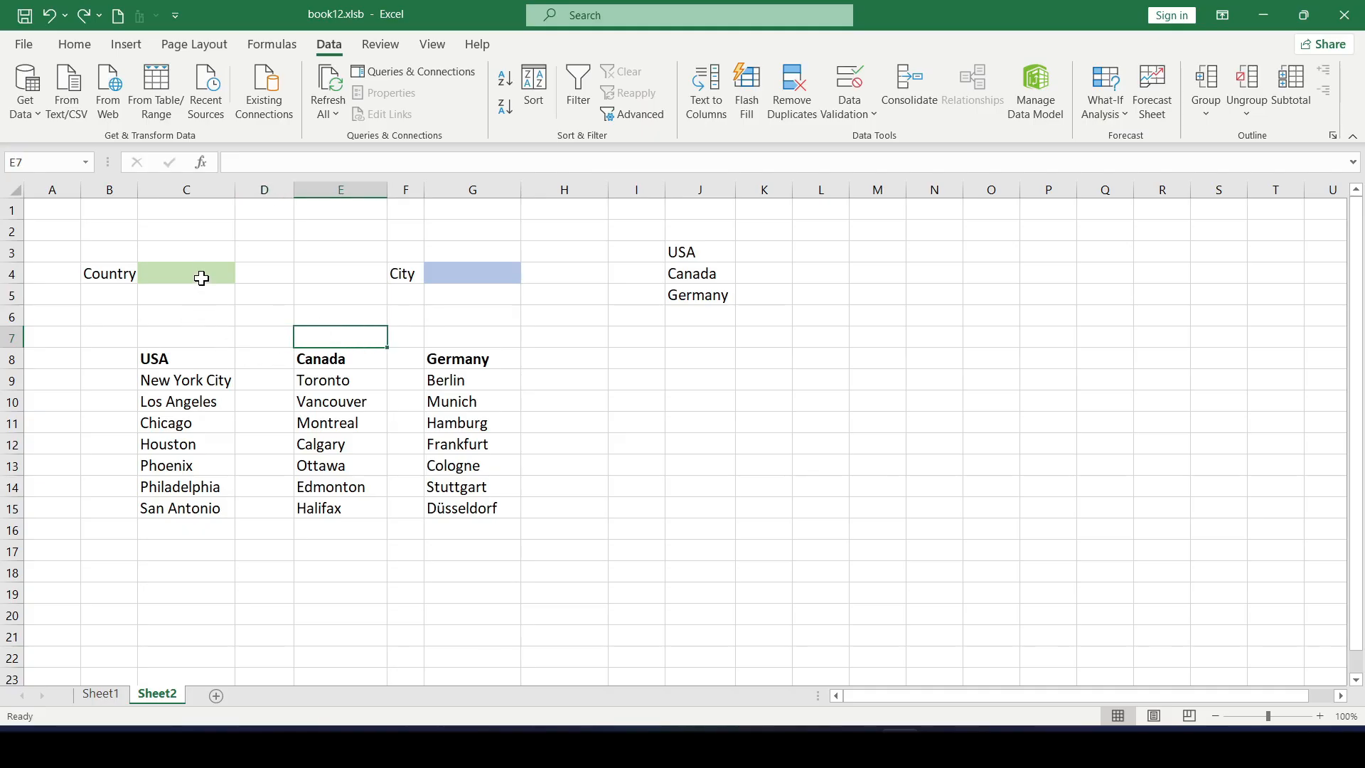
Step: Add a list data validation to the Country cell C4 on Sheet2 with J3:J5 as its source
click(175, 272)
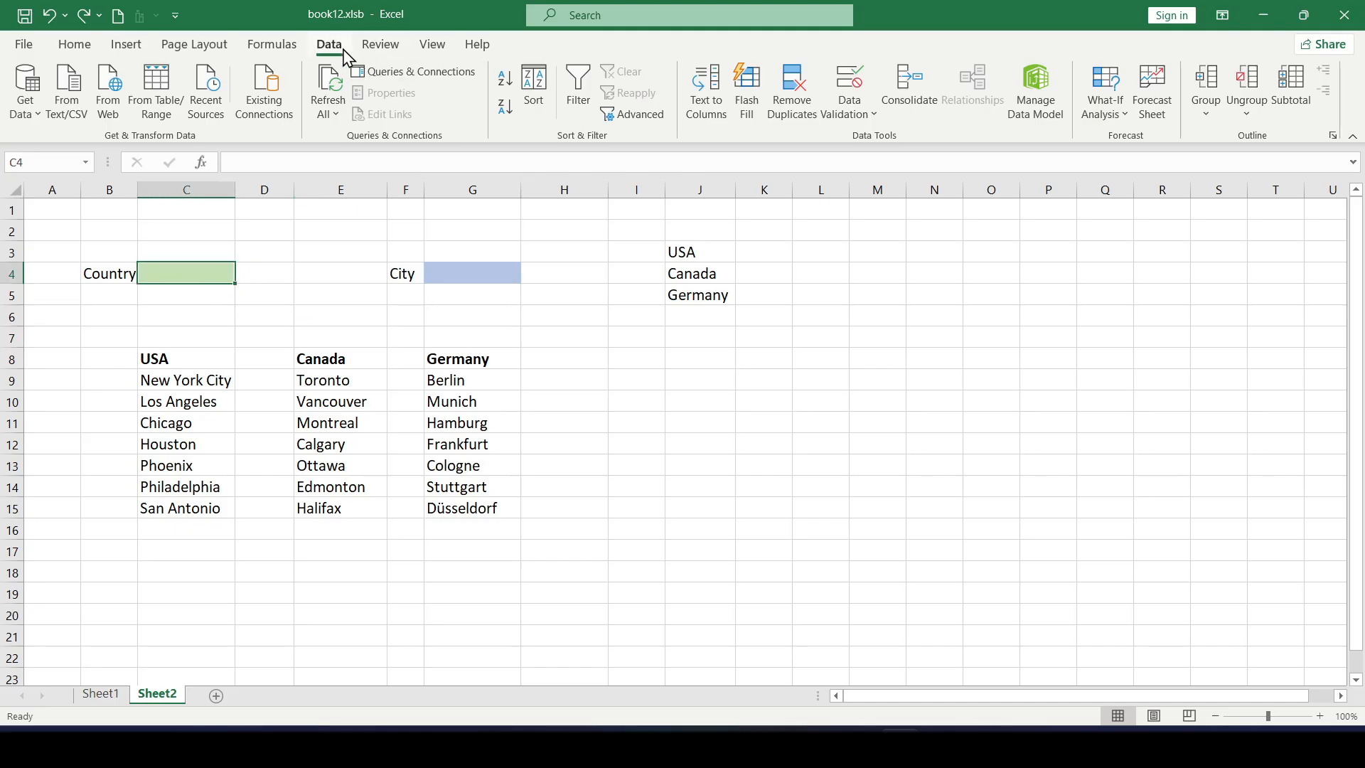
click(858, 113)
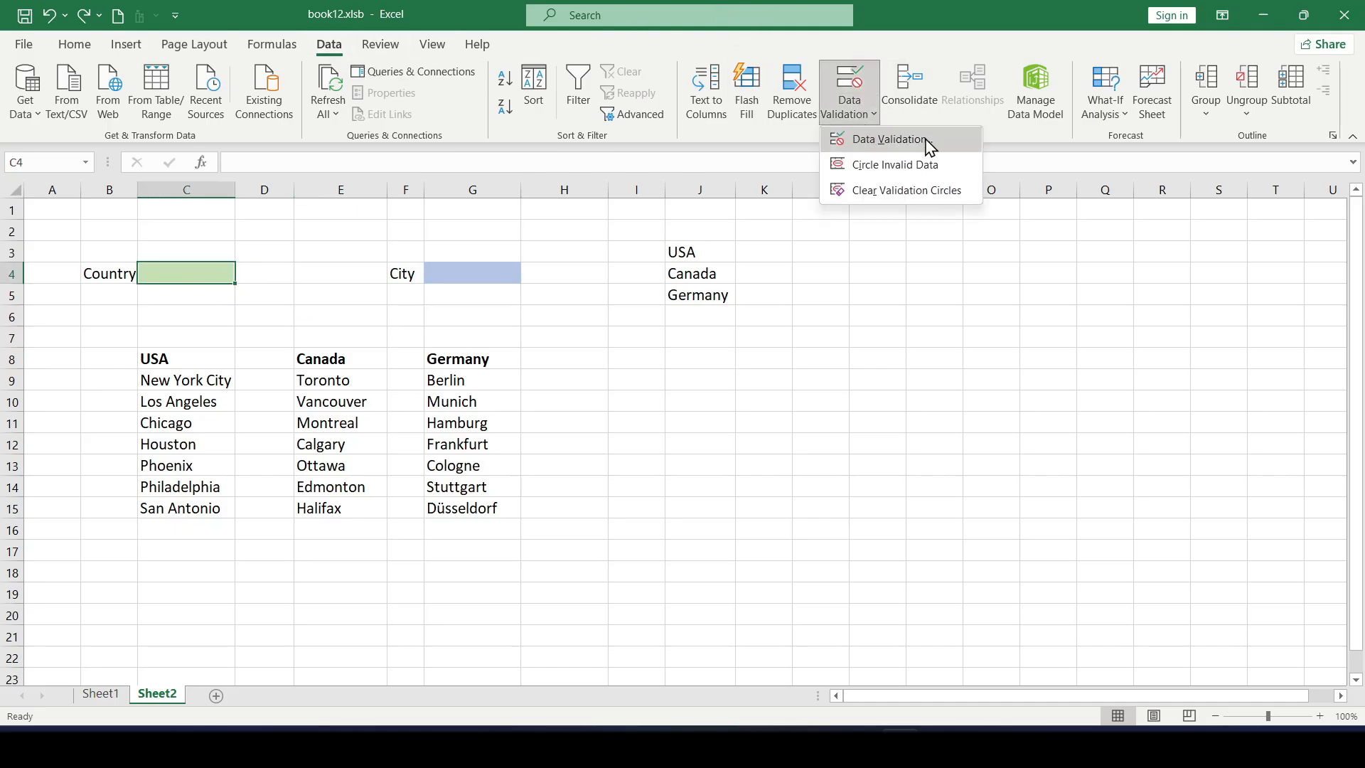
click(928, 140)
click(681, 422)
click(574, 470)
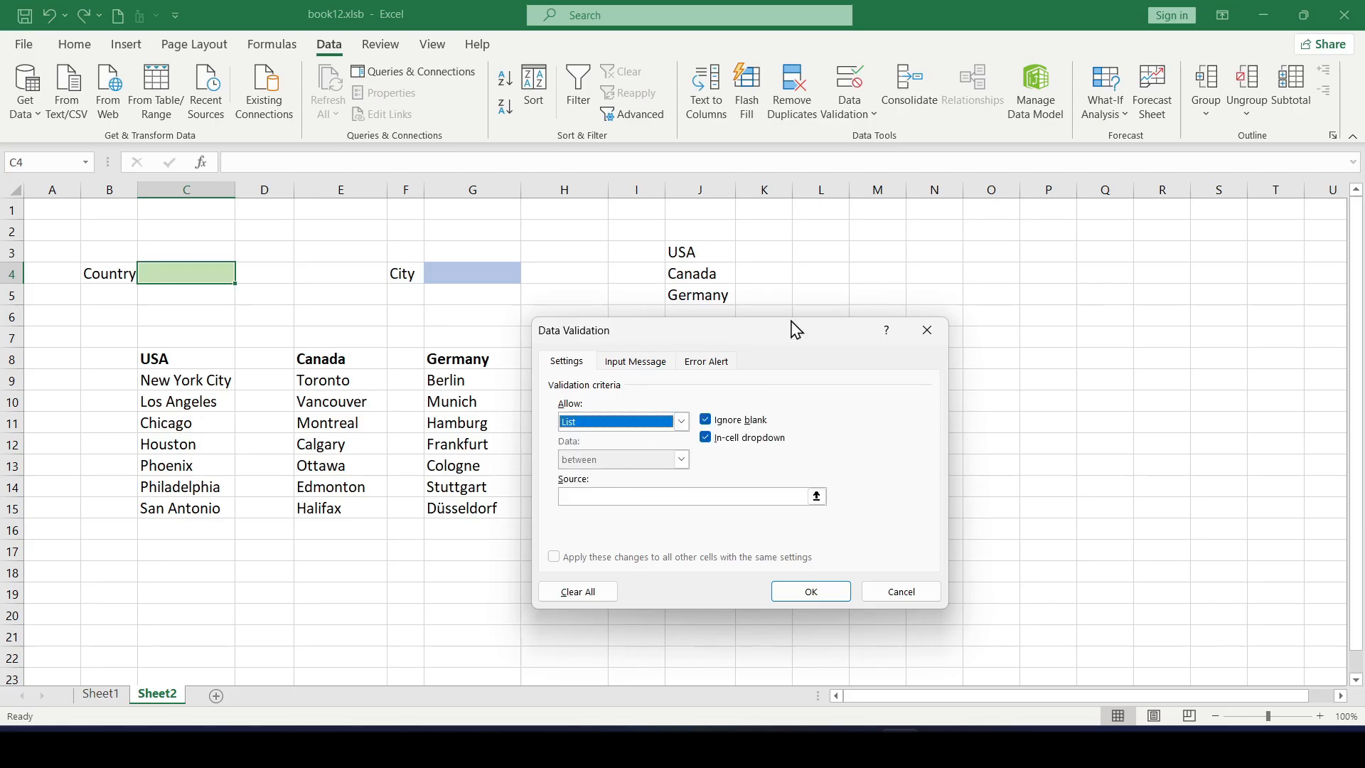
drag(795, 329, 1149, 233)
click(945, 400)
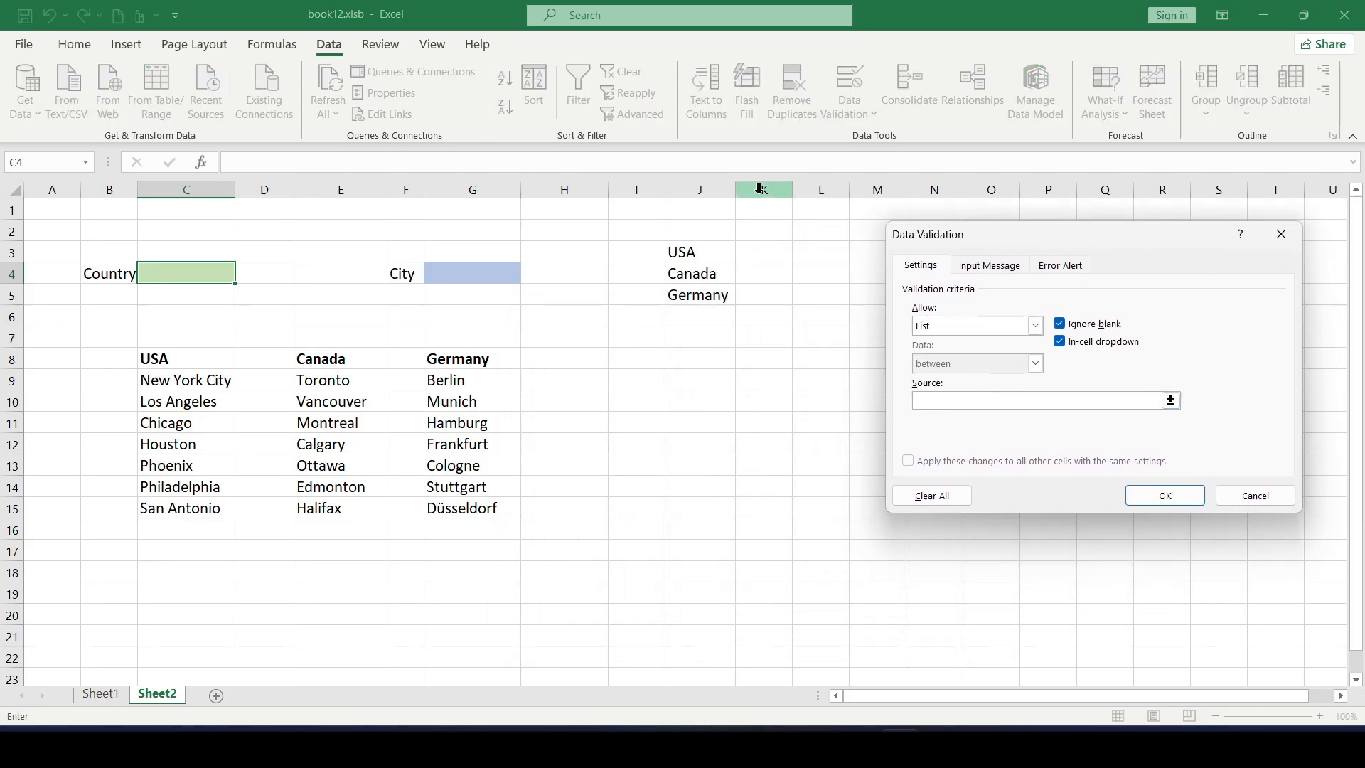
drag(676, 258, 695, 296)
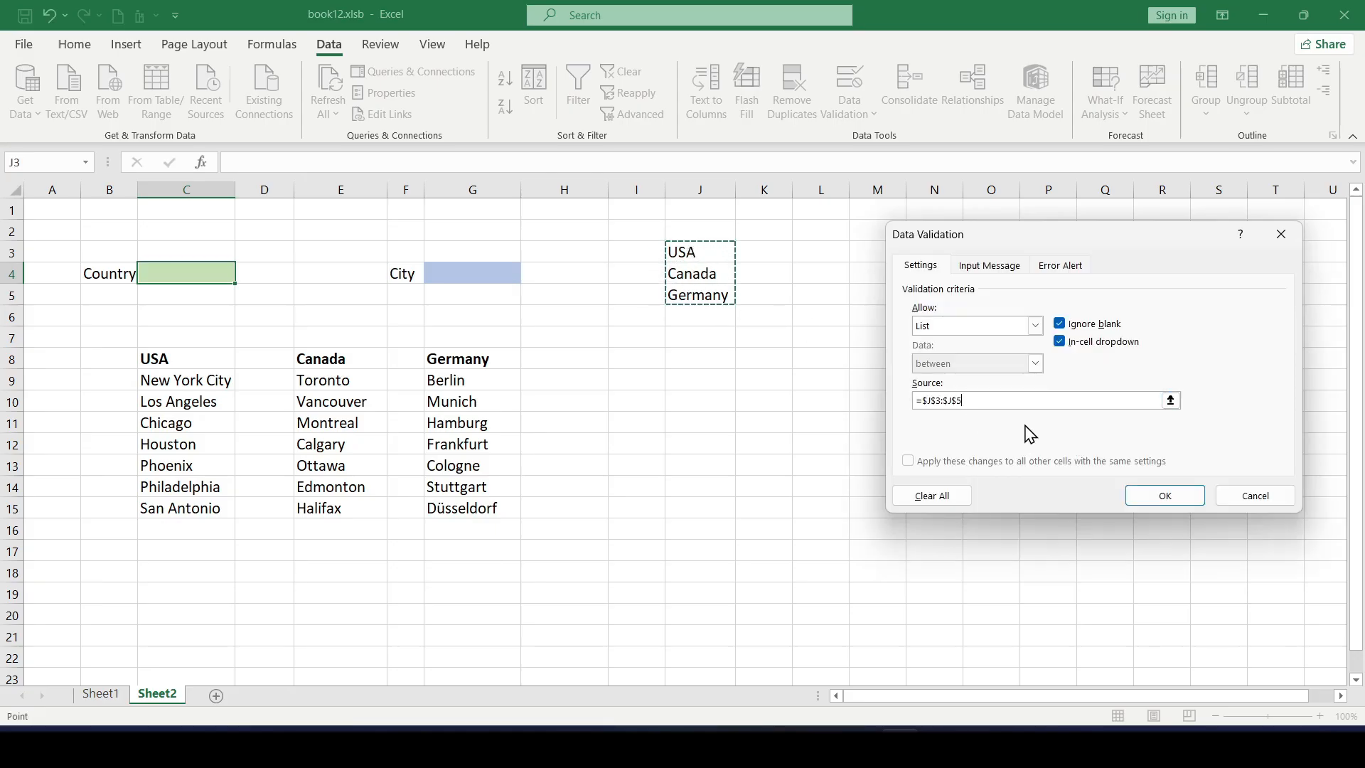
click(1165, 493)
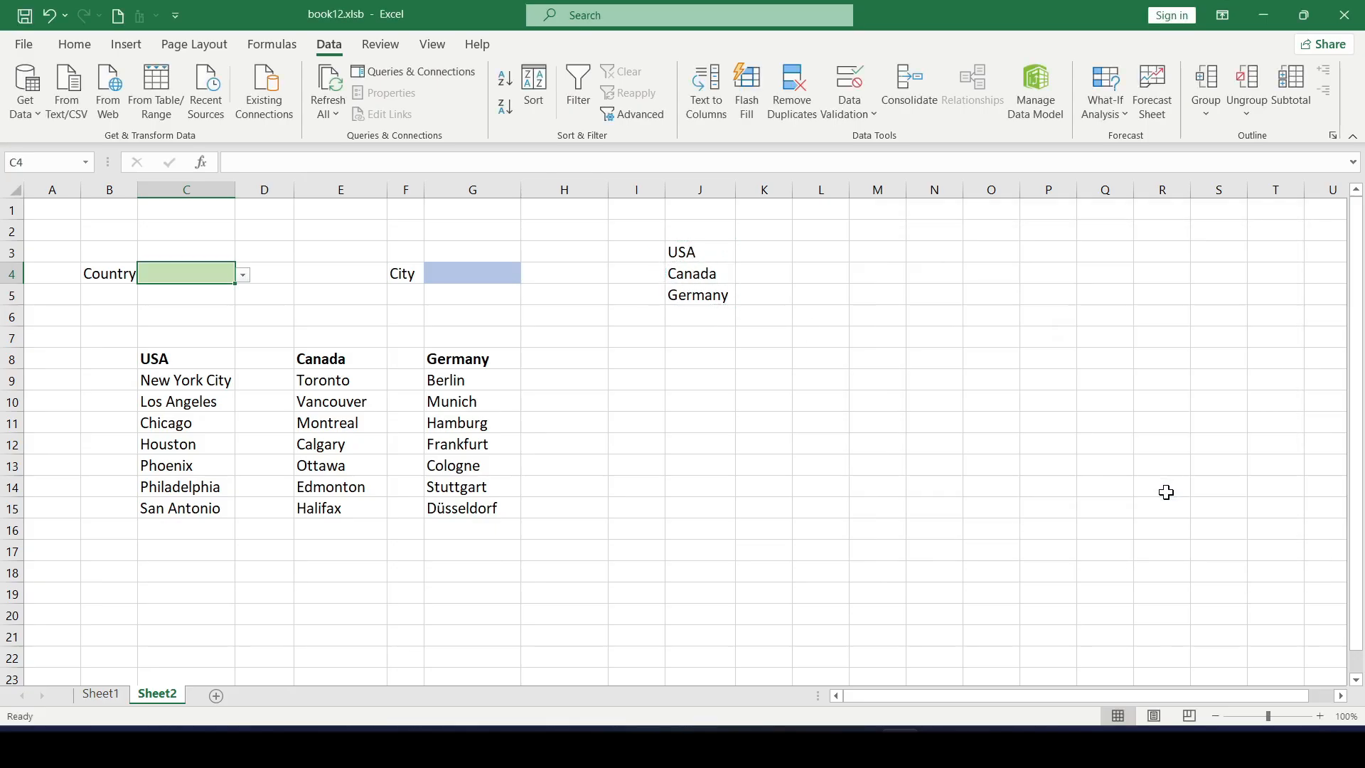
Step: Try the entries of the Country drop-down in C4 and leave it set to USA
click(243, 274)
click(207, 304)
click(243, 275)
click(208, 316)
click(243, 274)
click(166, 292)
click(274, 441)
drag(186, 357, 187, 467)
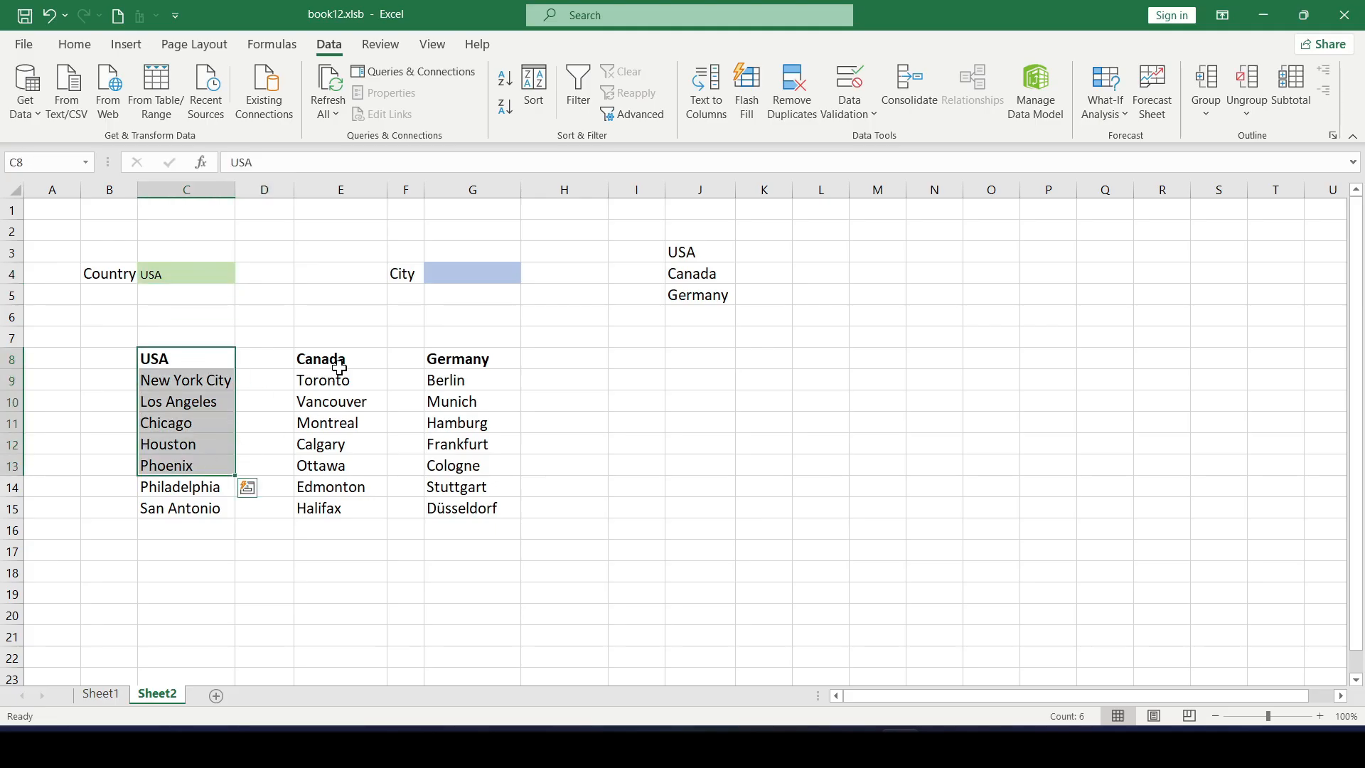
drag(335, 361, 339, 467)
drag(466, 384, 470, 466)
click(262, 390)
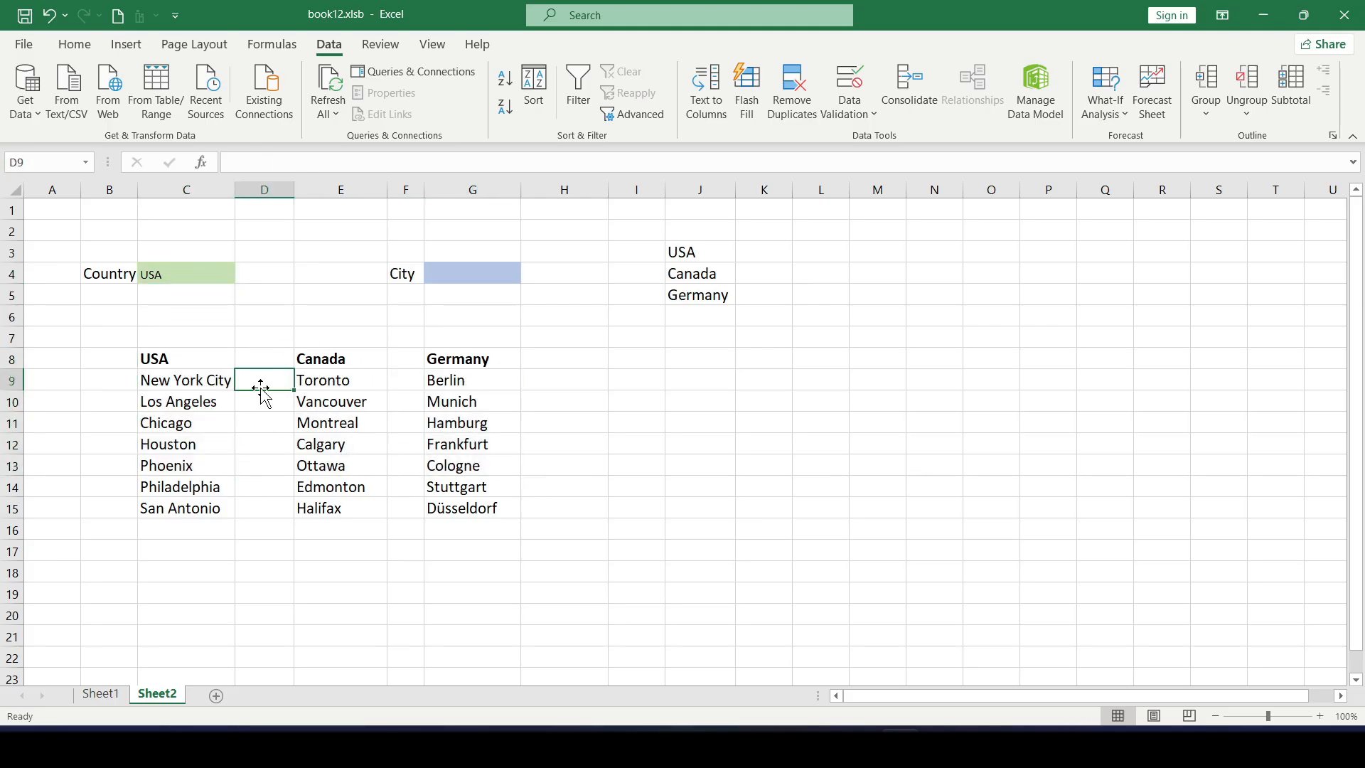
Step: Format the USA city list C8:C15 as a table with headers in a blue medium style
click(186, 436)
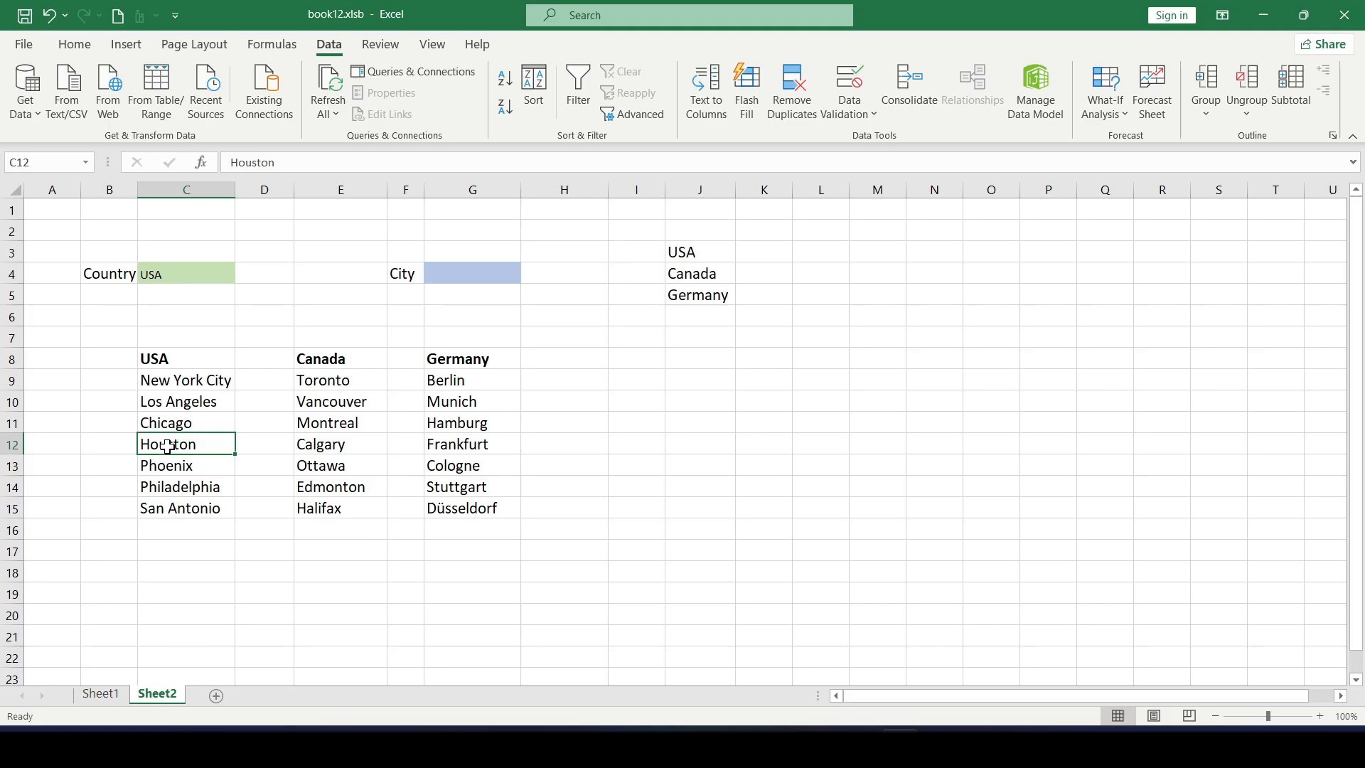
click(73, 47)
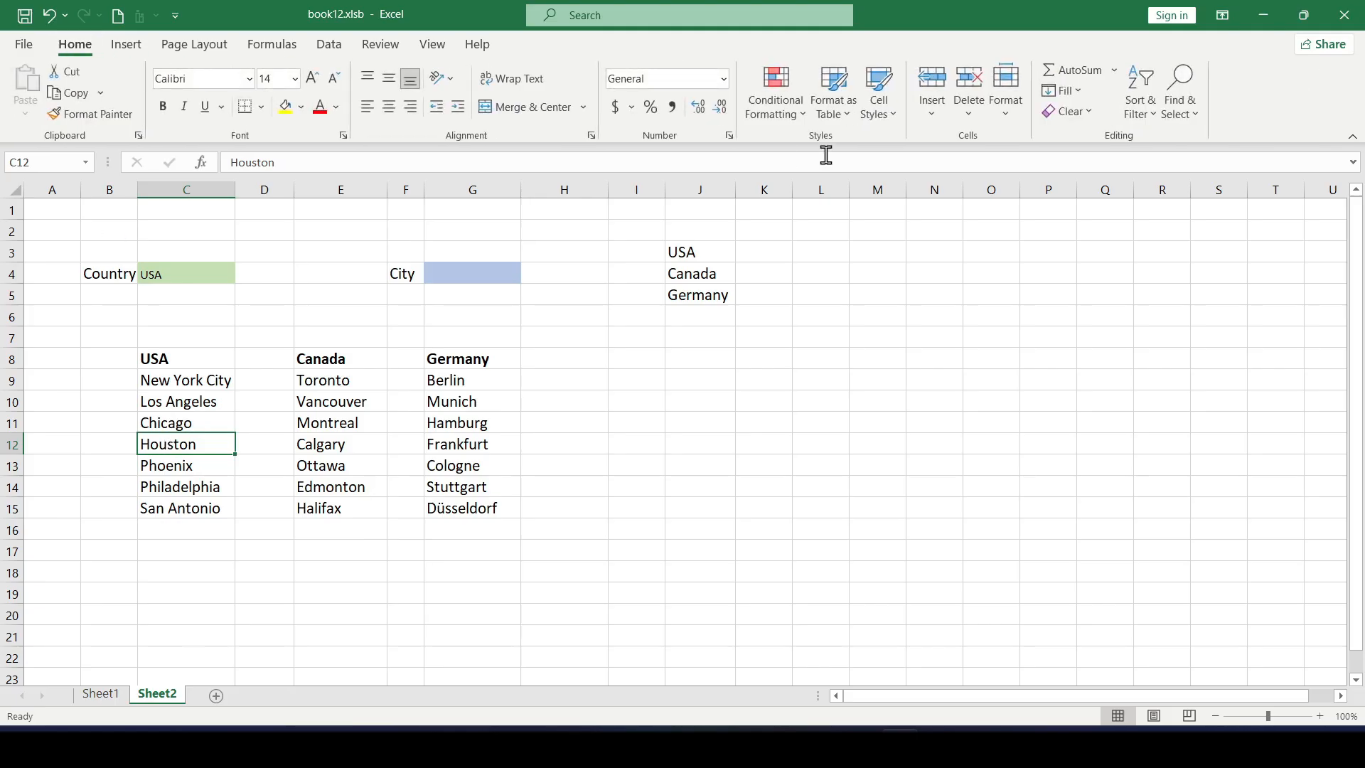
click(836, 118)
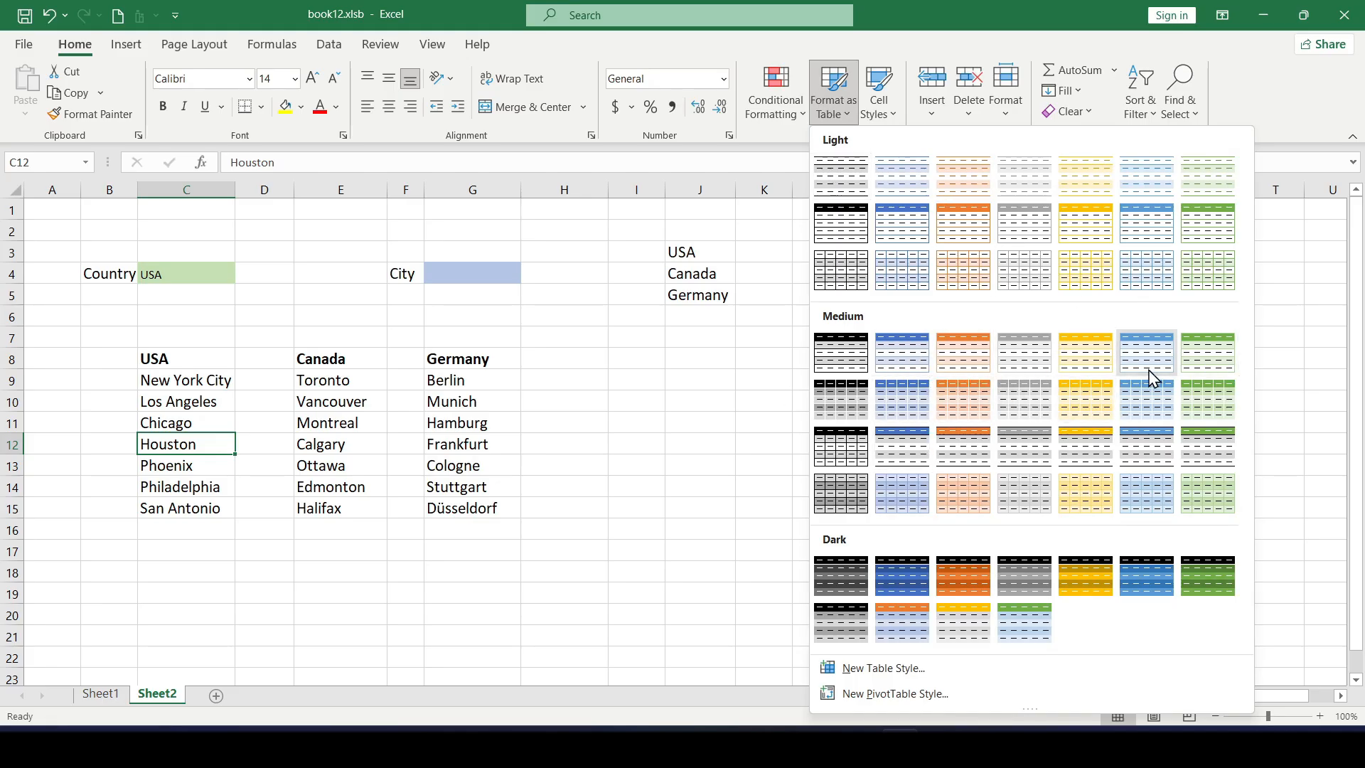
click(911, 359)
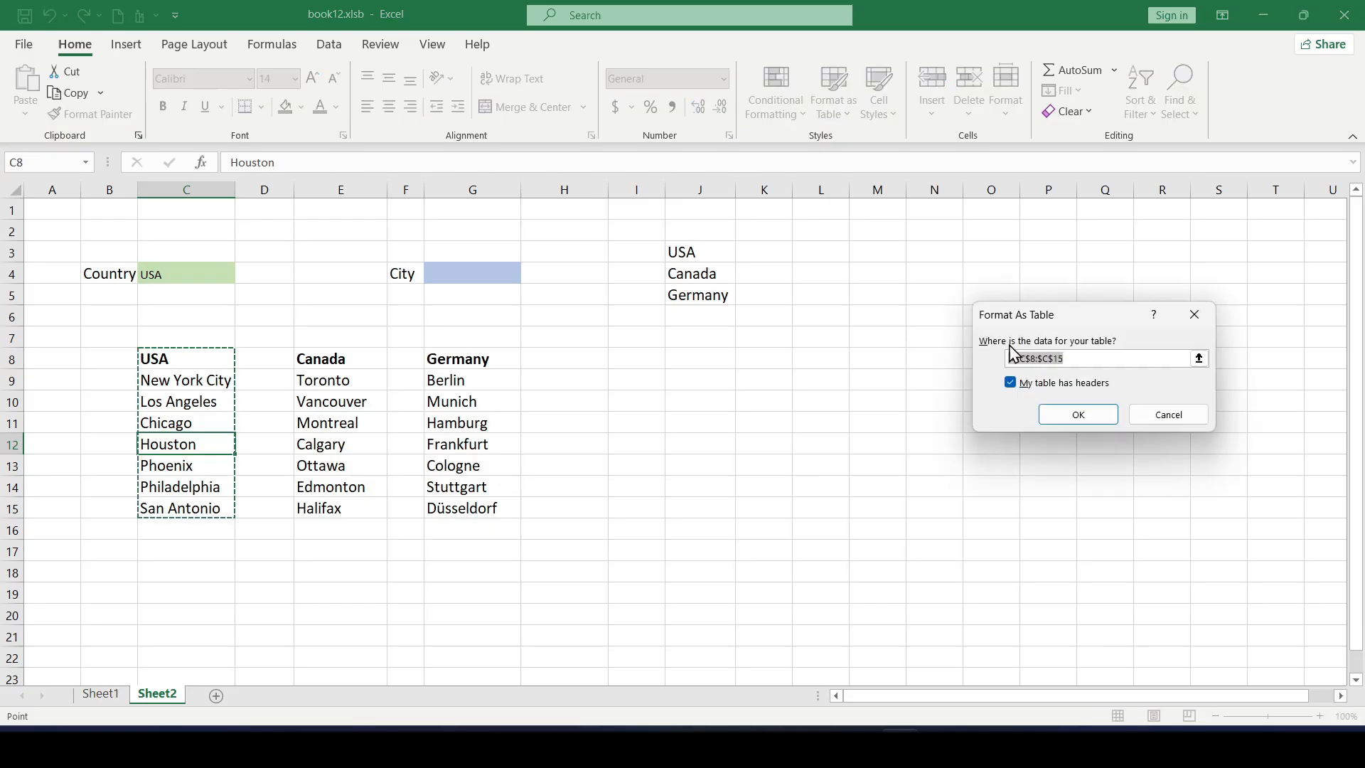
drag(1081, 324, 659, 468)
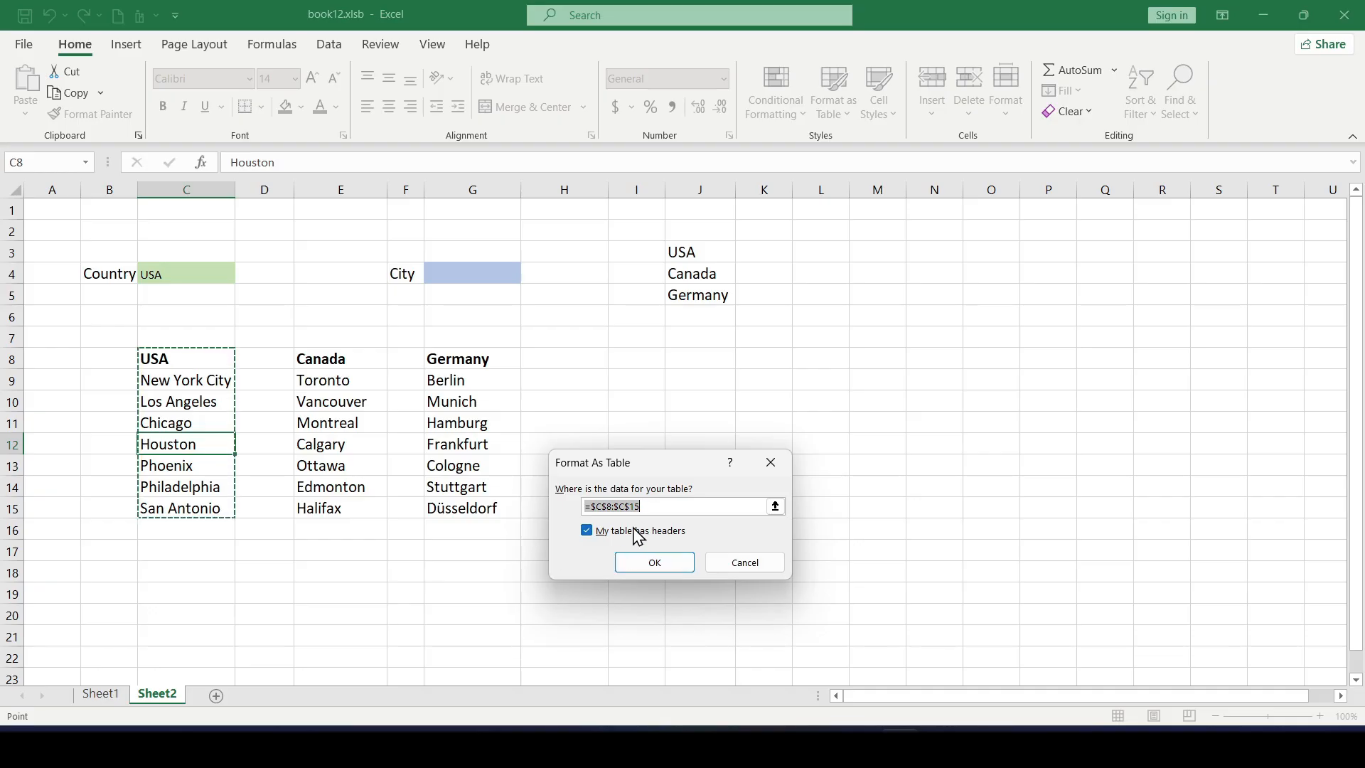
click(654, 562)
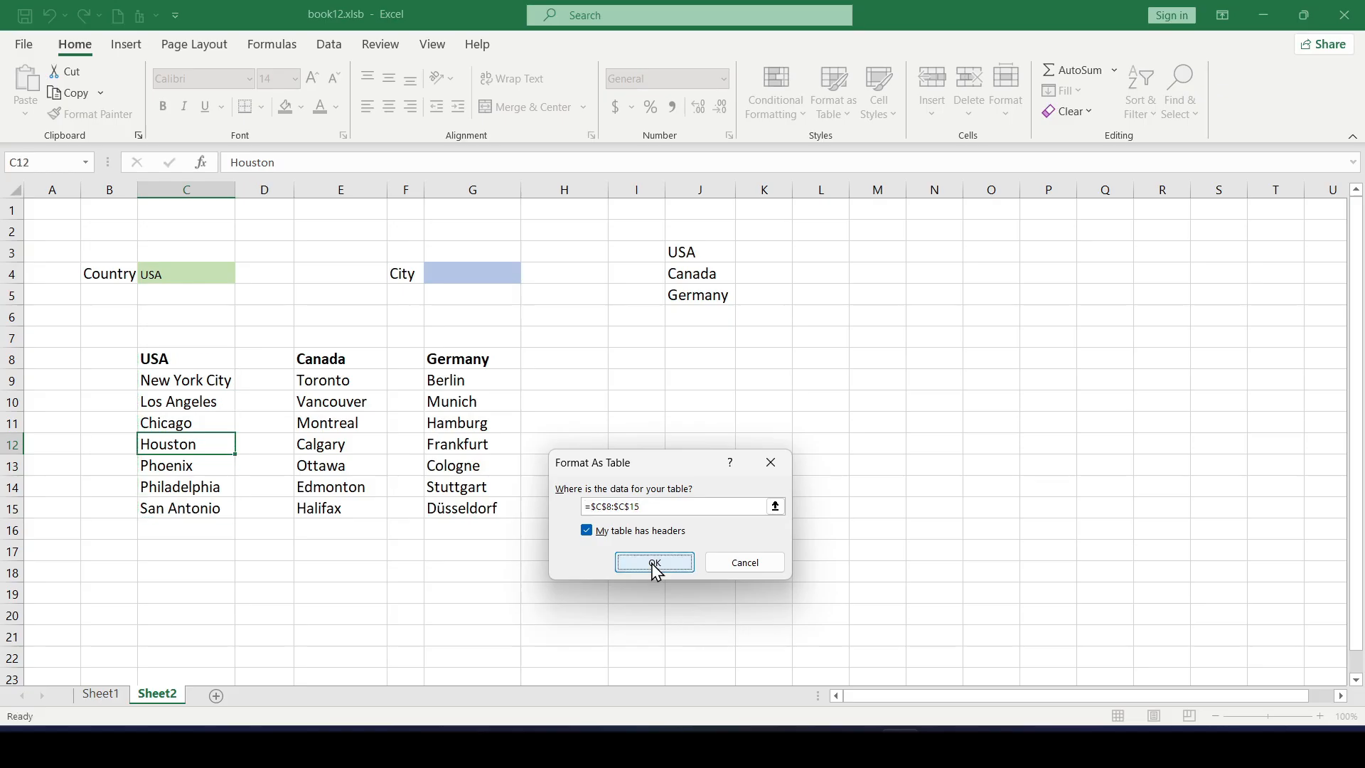
Step: Format the Canada city list E8:E15 as a table with headers in an orange medium style
click(355, 380)
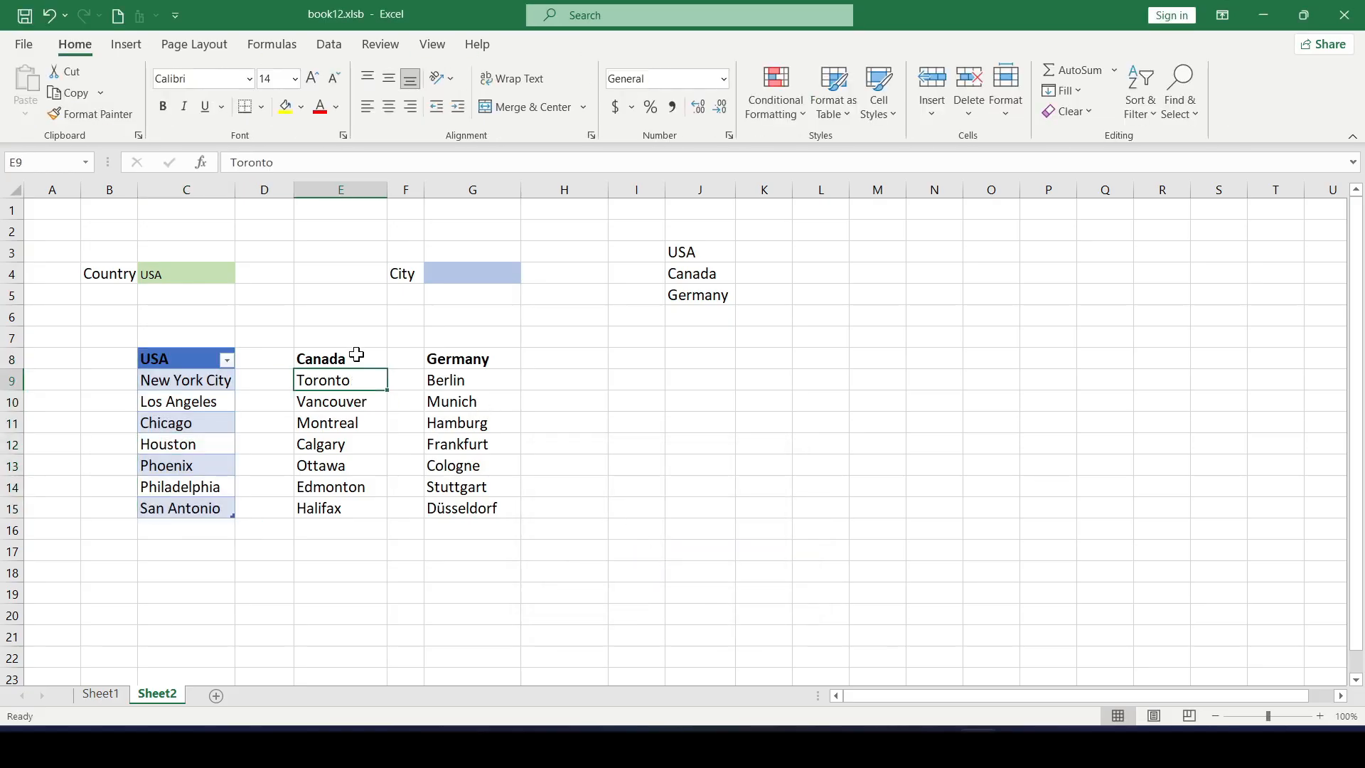
click(832, 99)
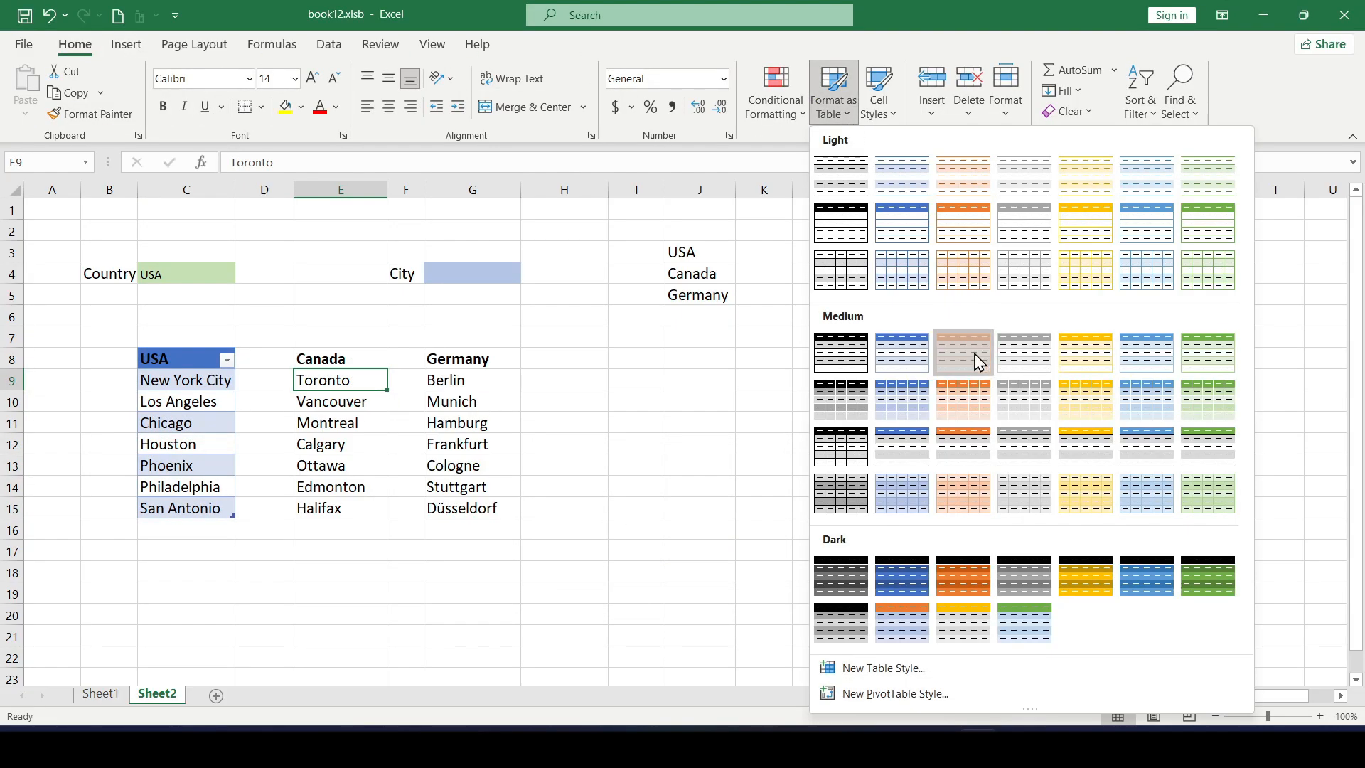
click(974, 357)
click(679, 566)
Step: Format the Germany city list G8:G15 as a table with headers in a green medium style
click(501, 423)
click(835, 103)
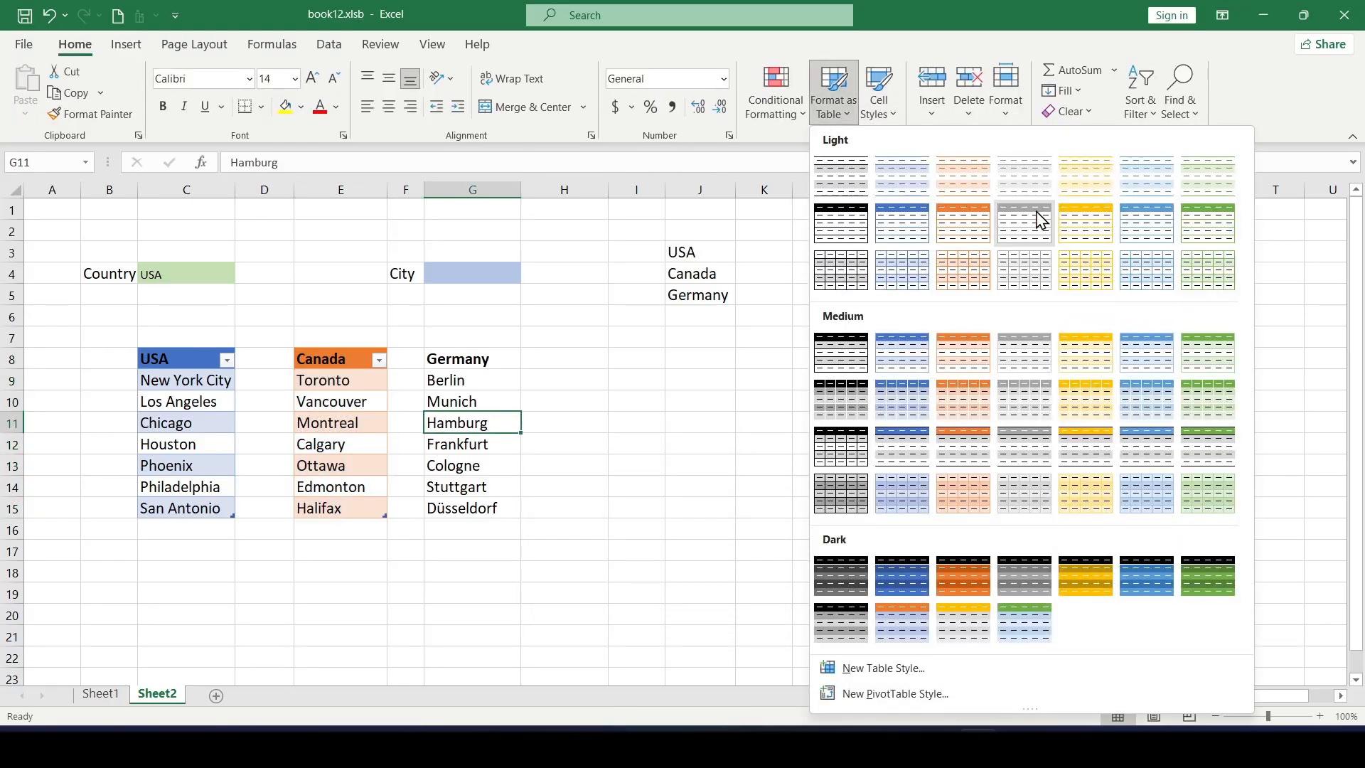
click(1211, 355)
click(654, 560)
click(640, 549)
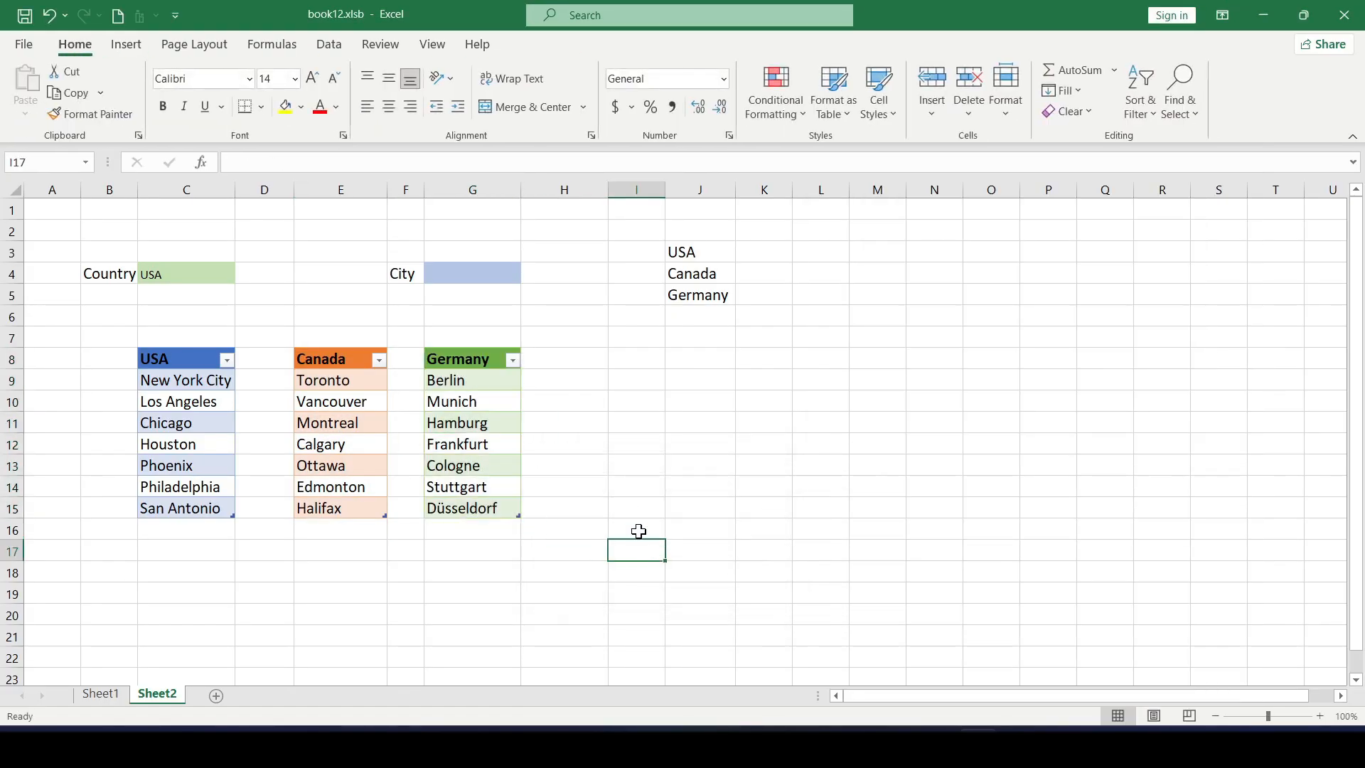
click(186, 443)
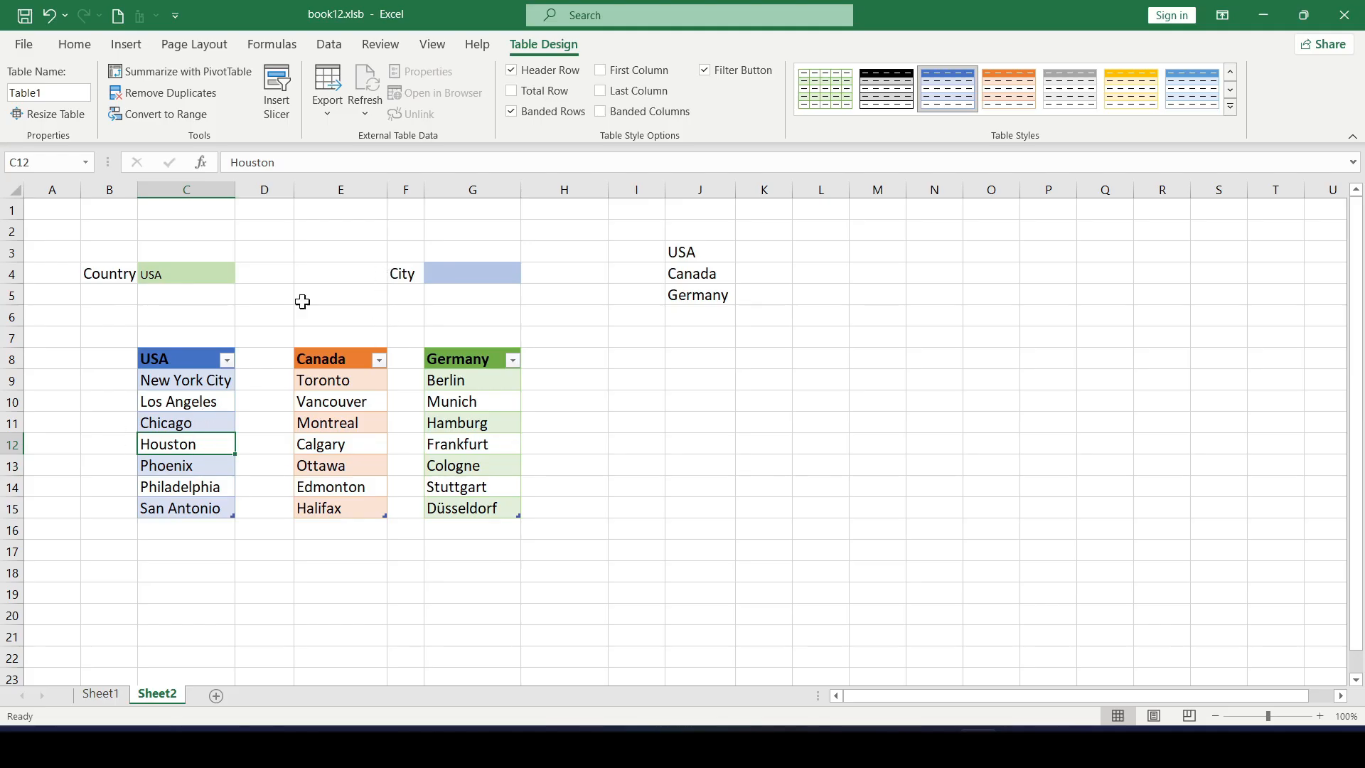
key(Right)
key(Right)
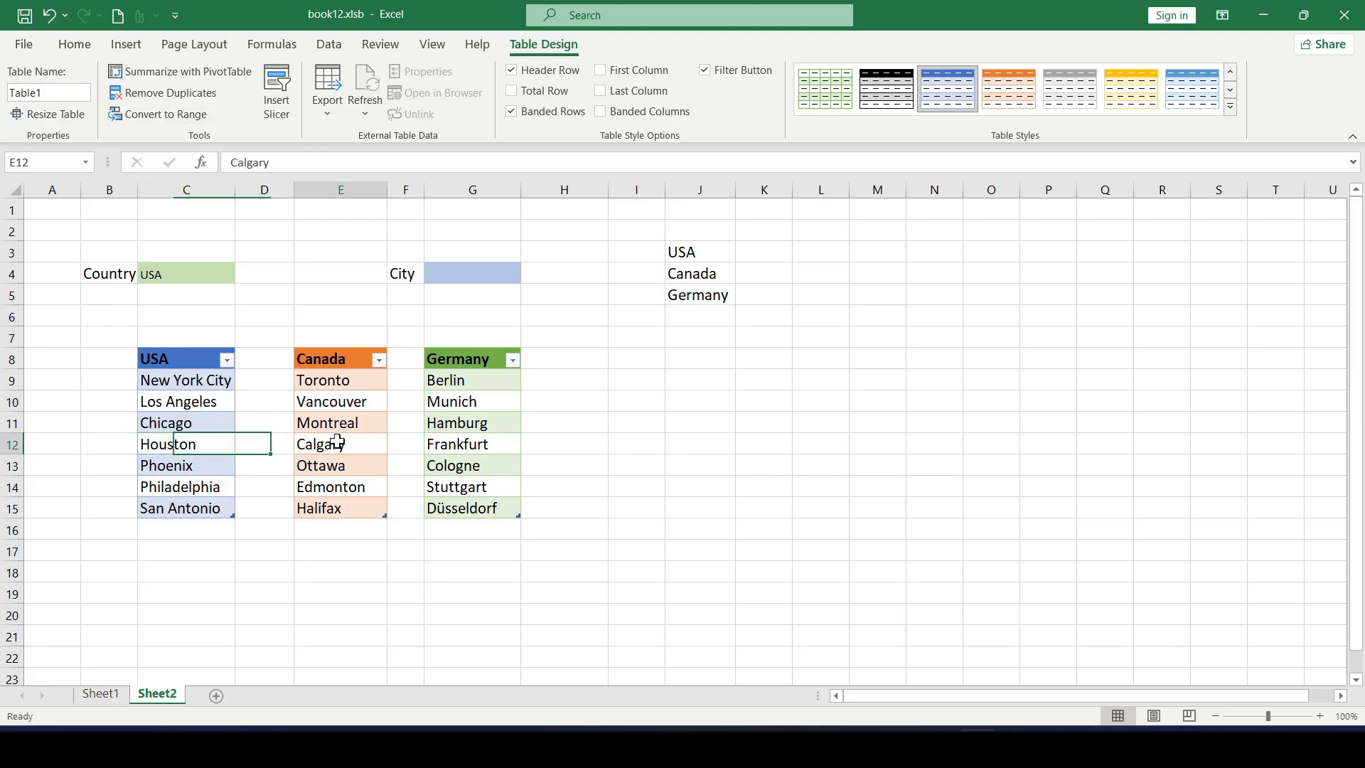
click(483, 450)
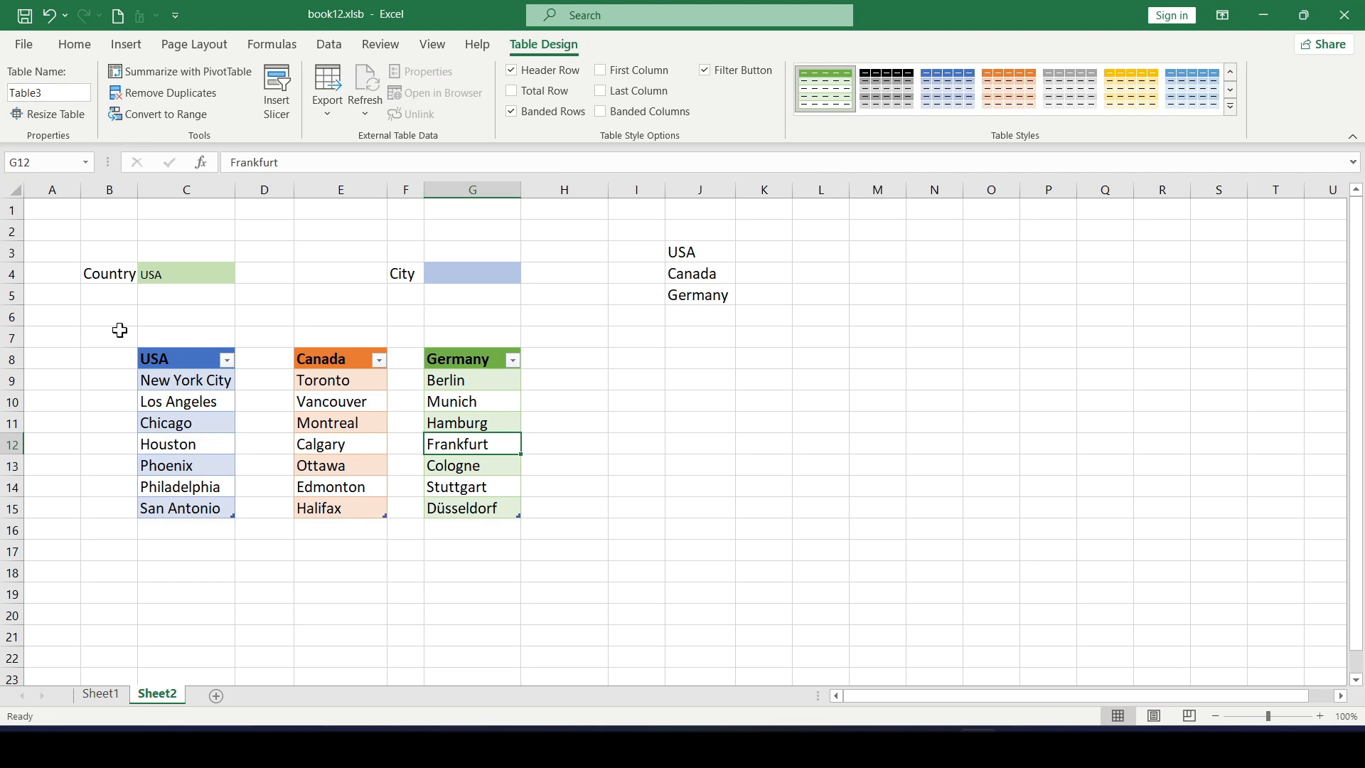
click(255, 505)
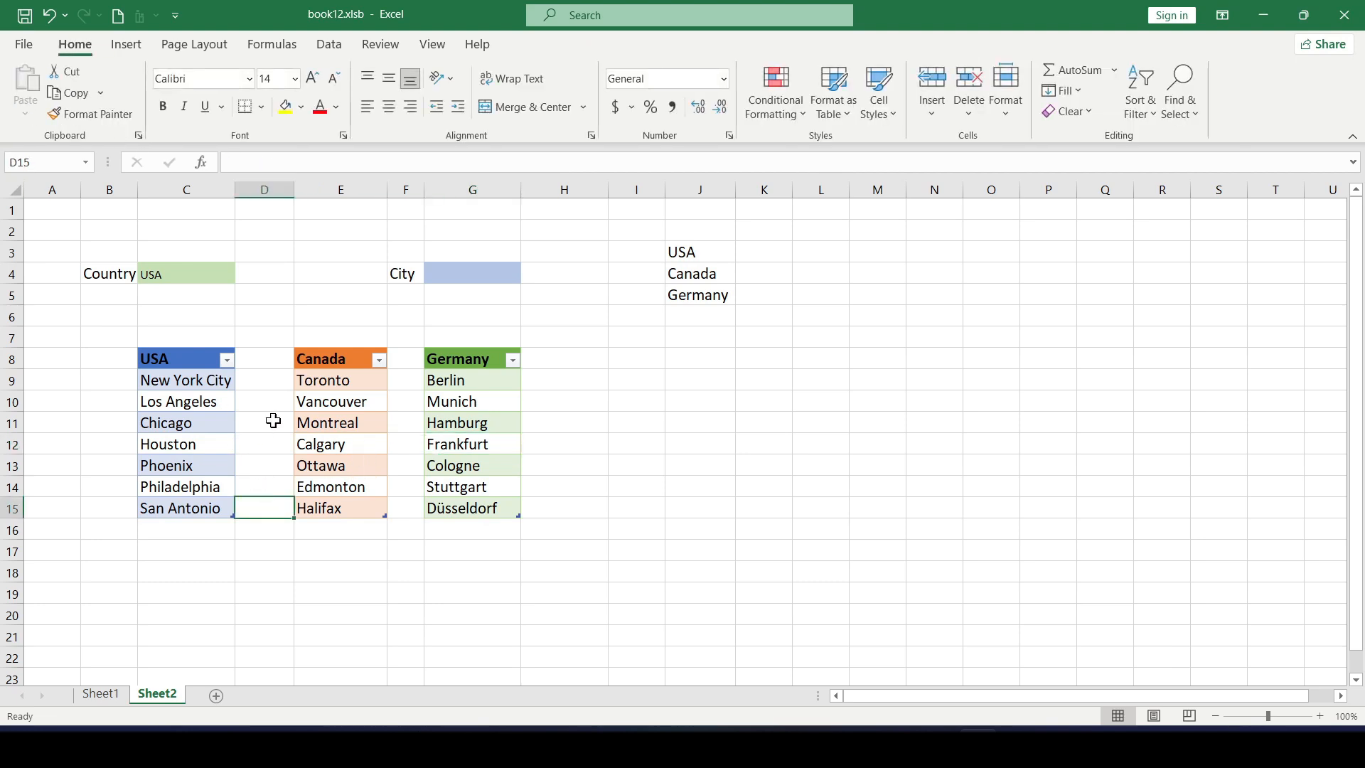
Step: Rename the blue table of American cities as USA
click(203, 406)
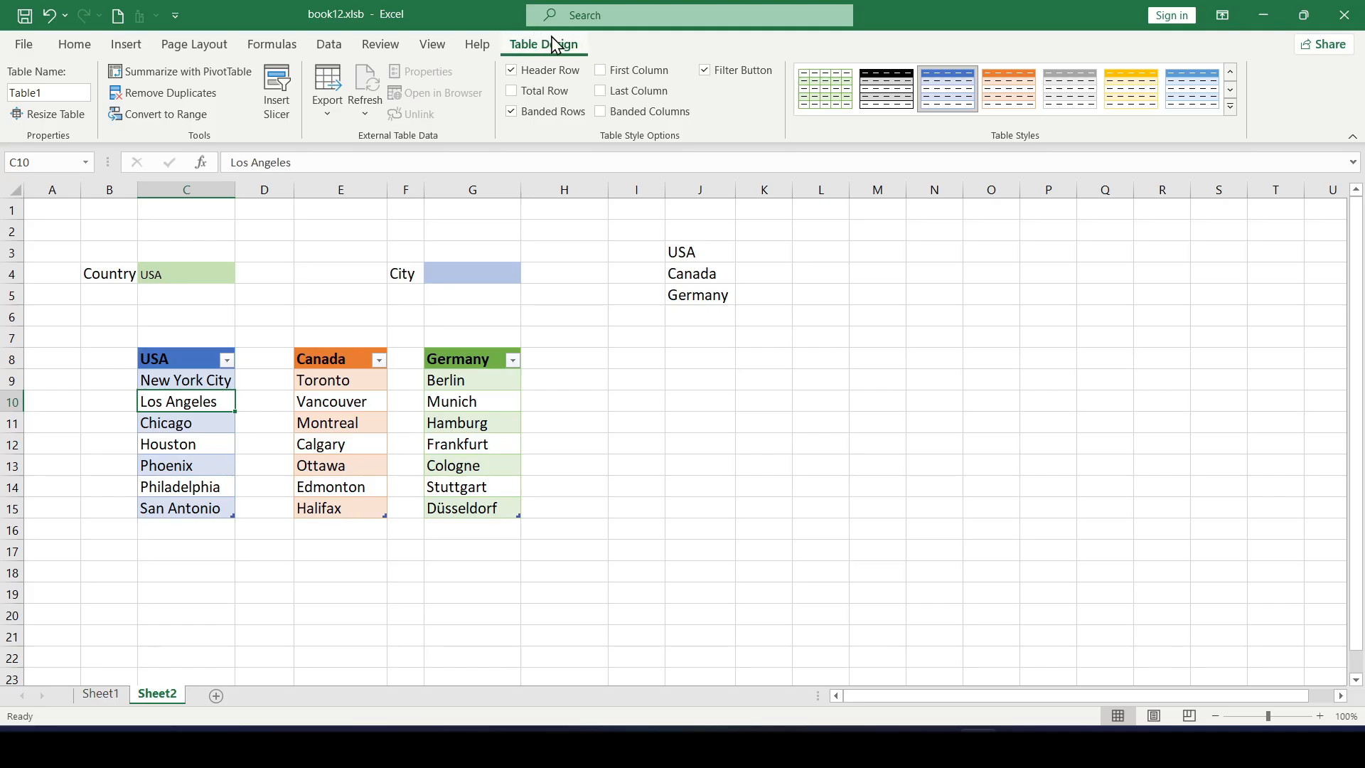
click(62, 93)
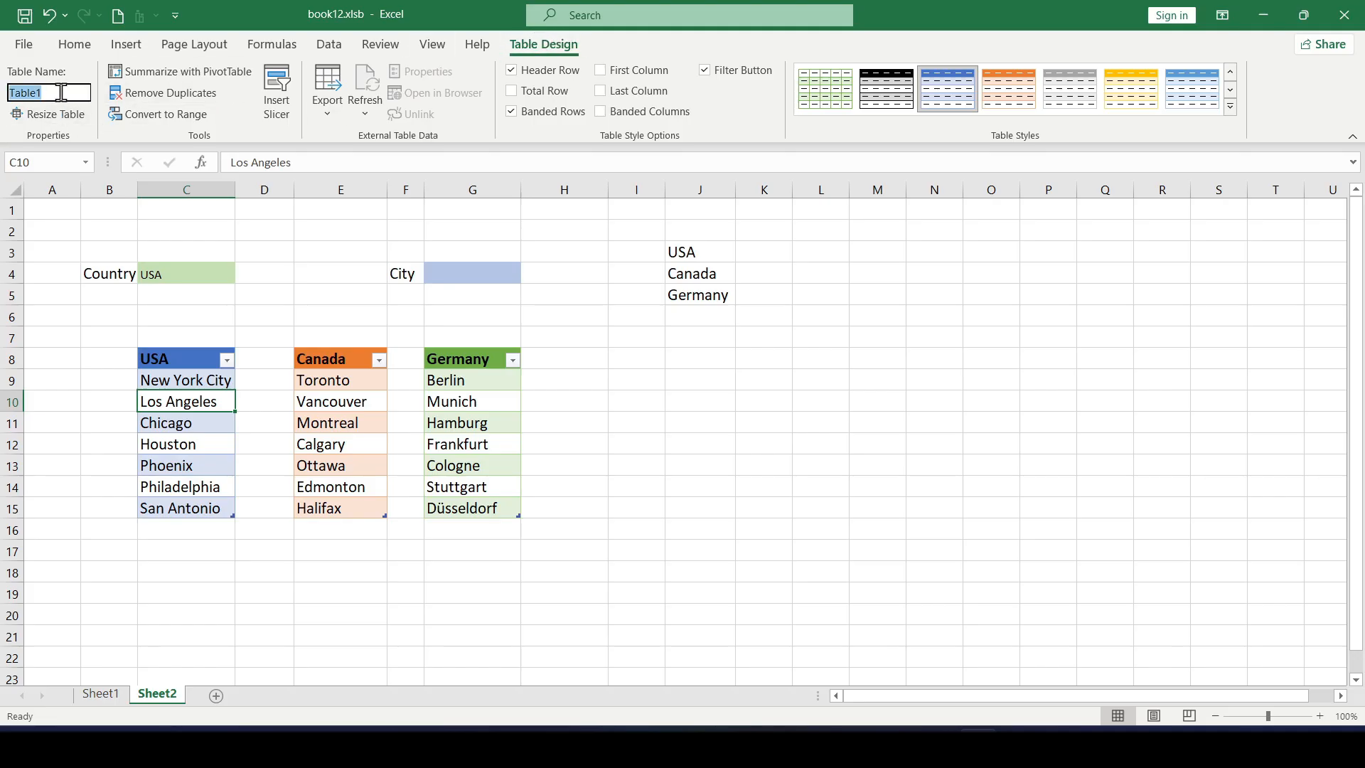
text(USA)
key(Return)
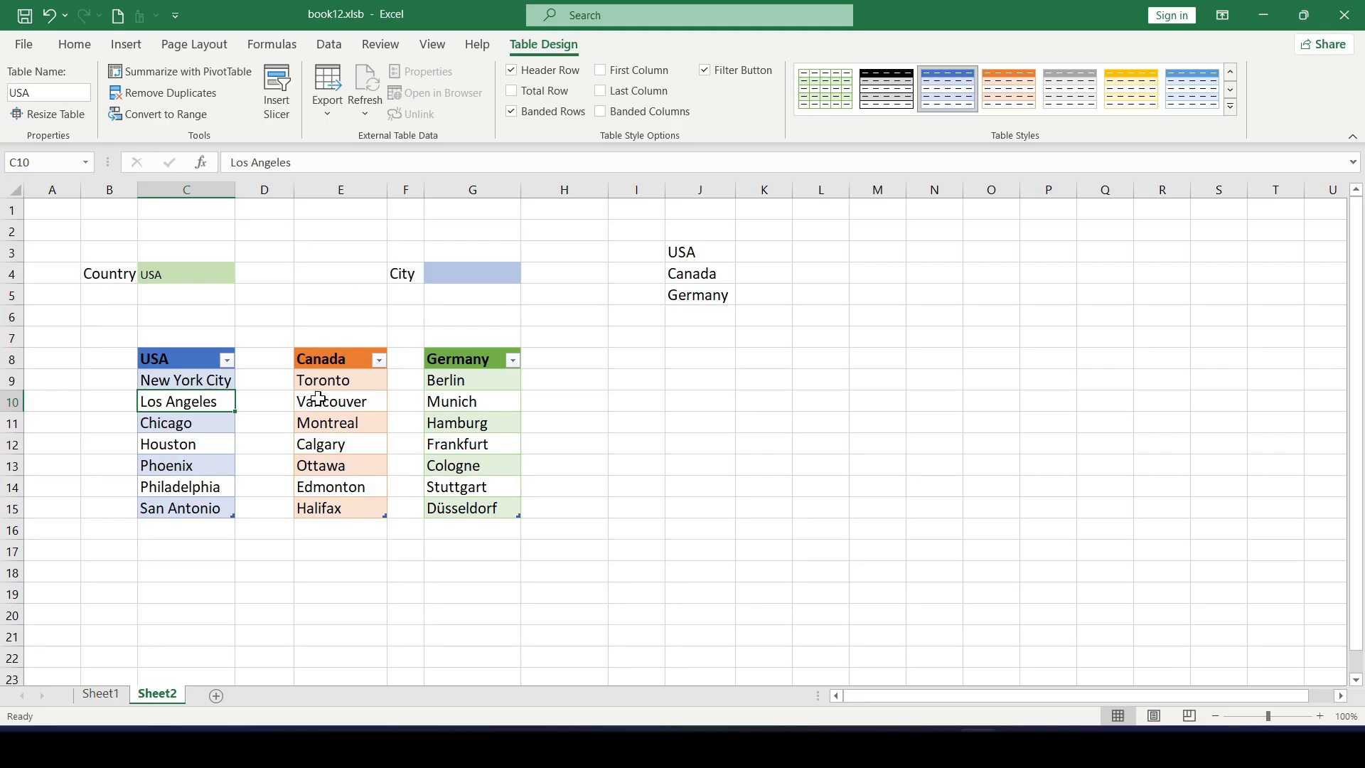
Step: Rename the orange table of Canadian cities as Canada
click(338, 419)
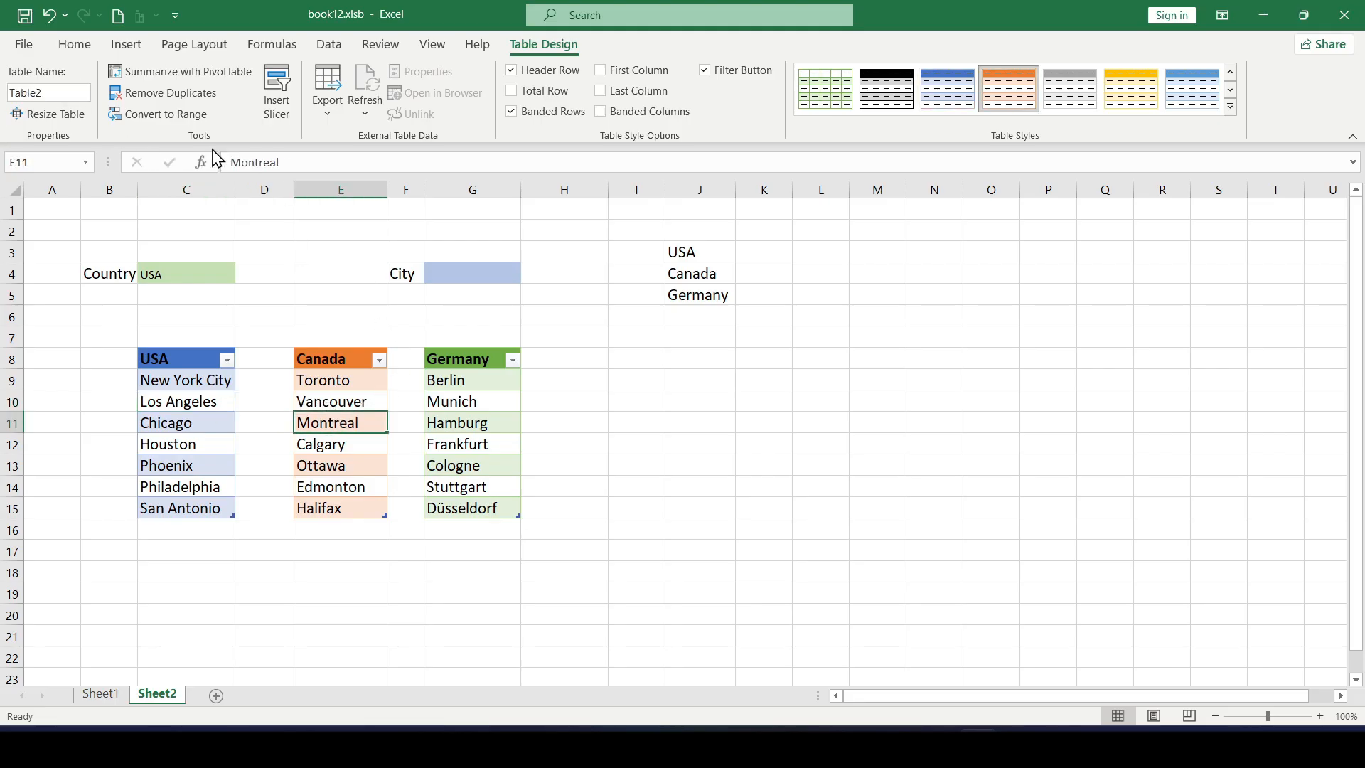
click(58, 93)
text(Canada)
Step: Rename the green table of German cities as Germany
click(480, 424)
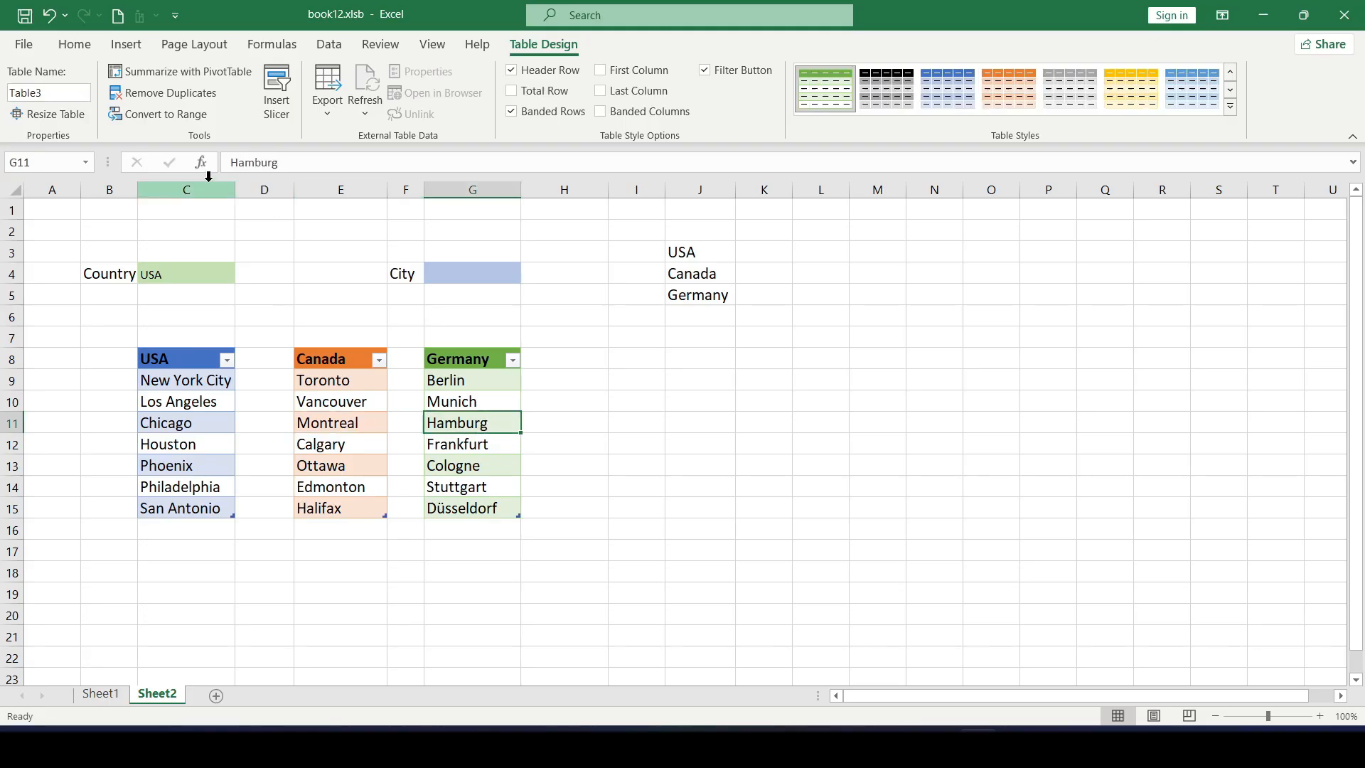
click(64, 93)
text(Ge)
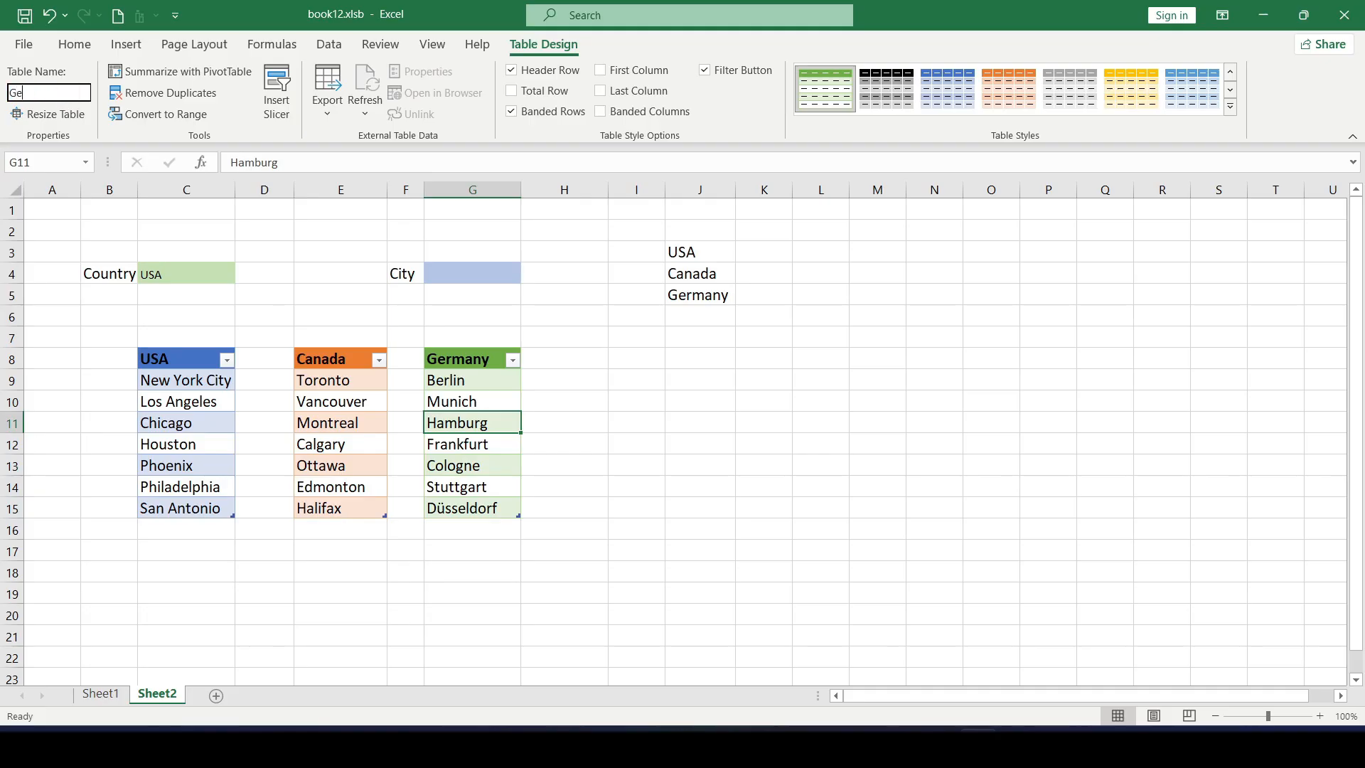
text(rmany)
key(Return)
click(452, 334)
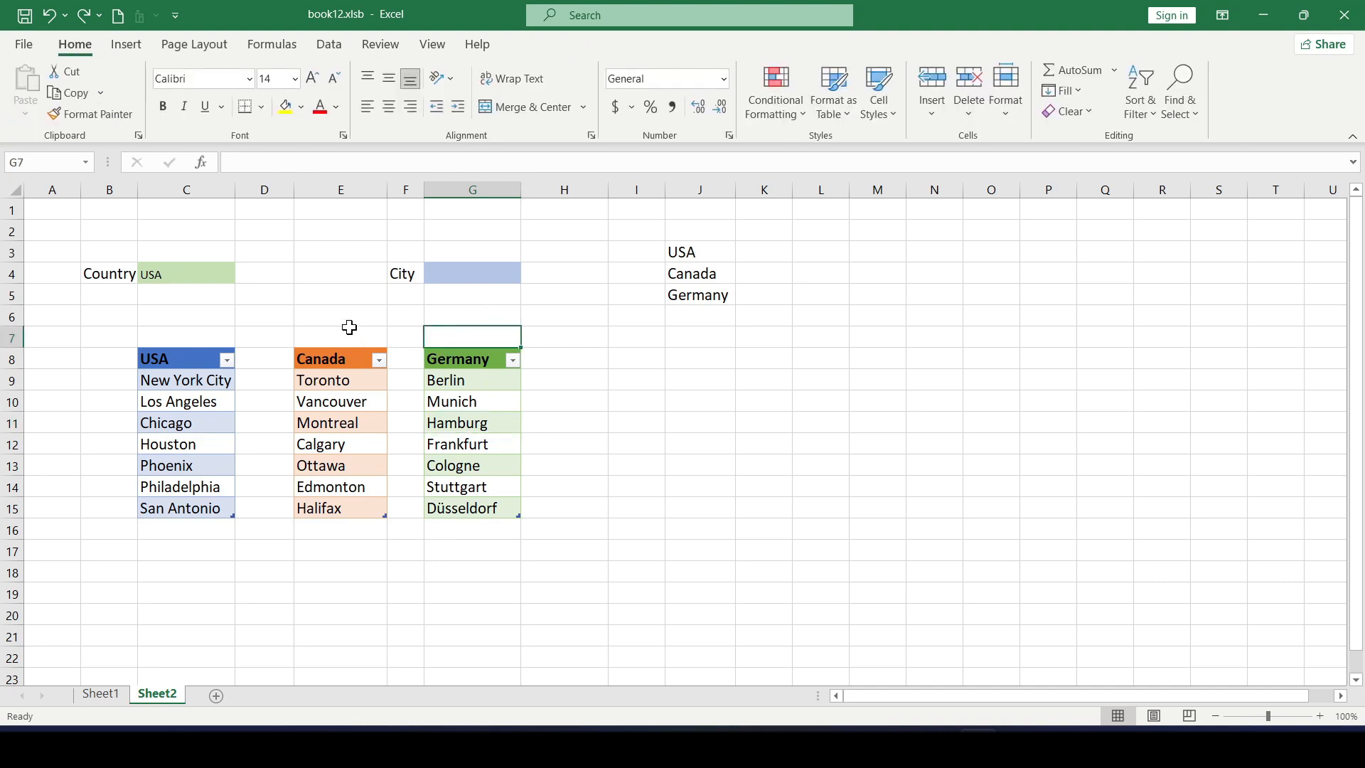
Step: Open data validation for the City cell G4 and set it to allow a list
click(470, 275)
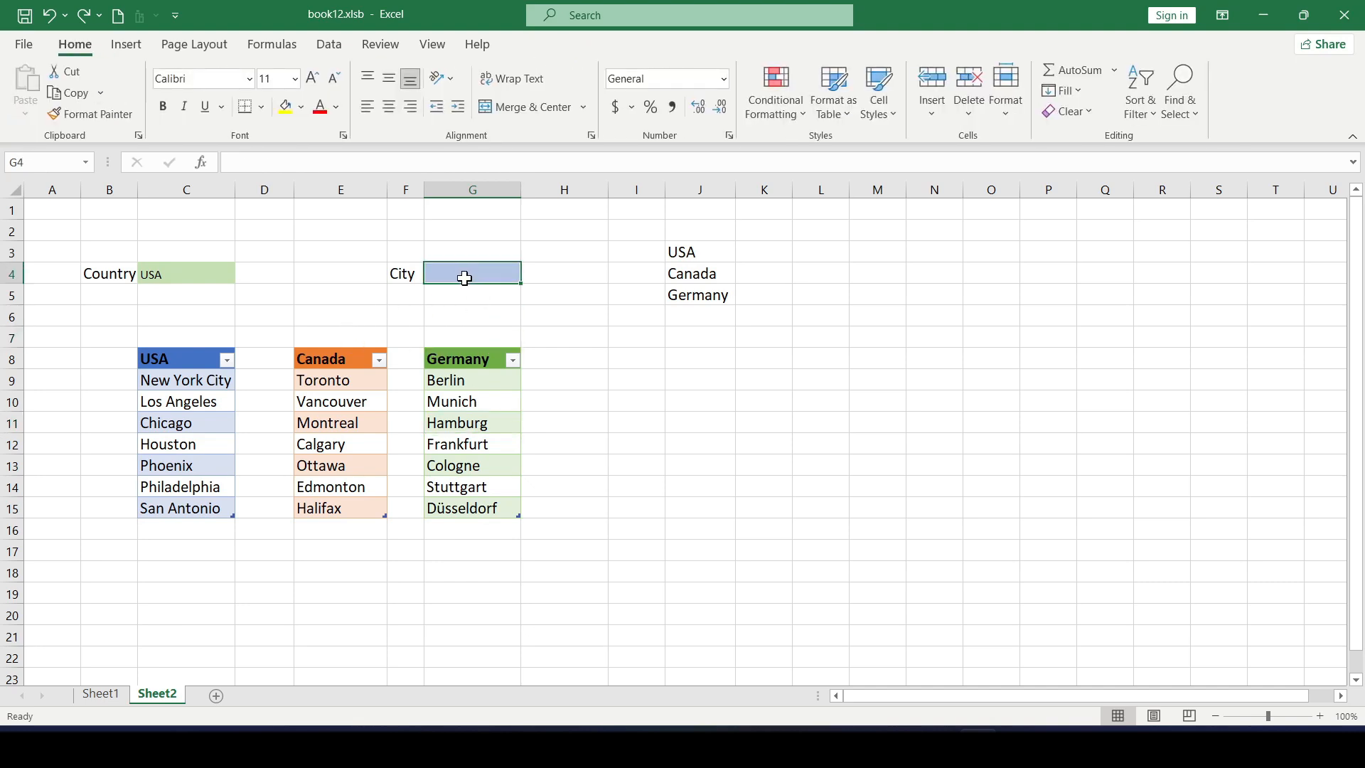
click(338, 46)
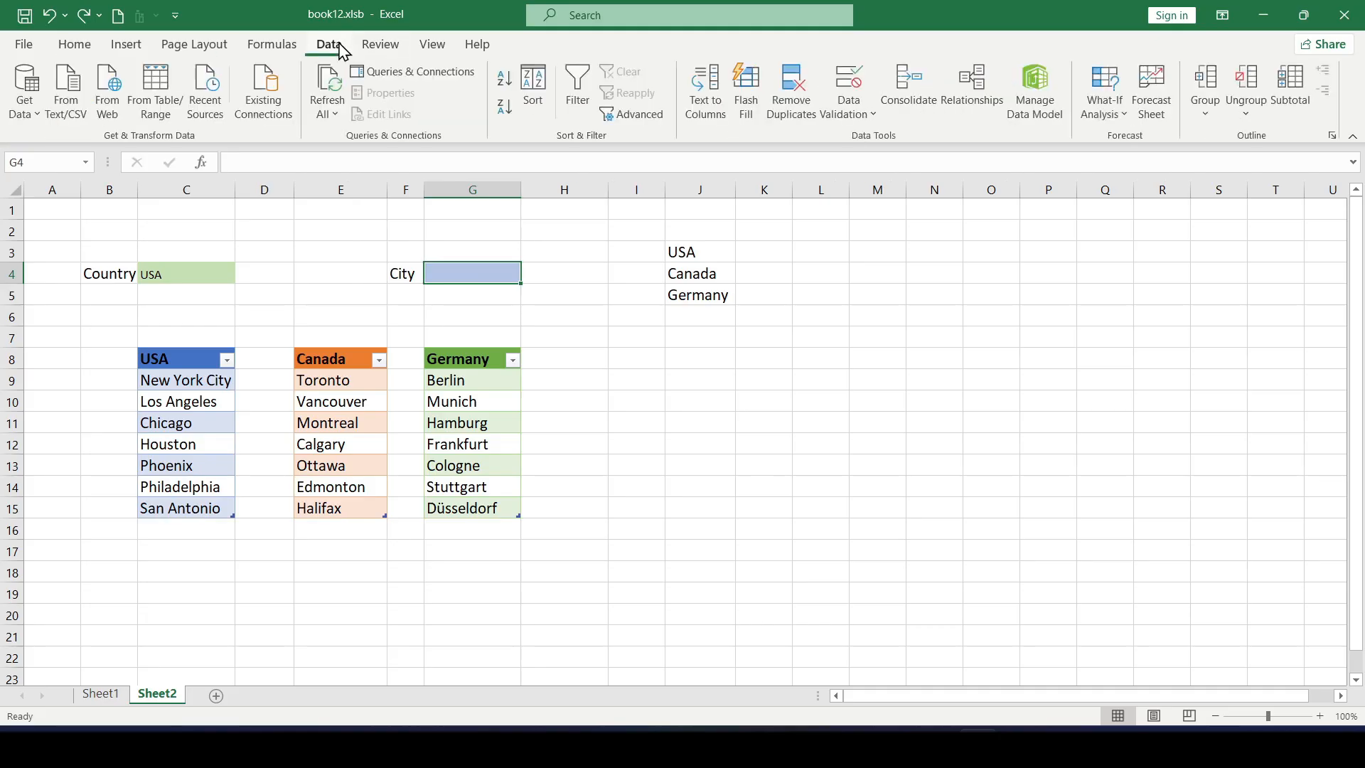
click(860, 114)
click(913, 140)
drag(880, 281, 940, 246)
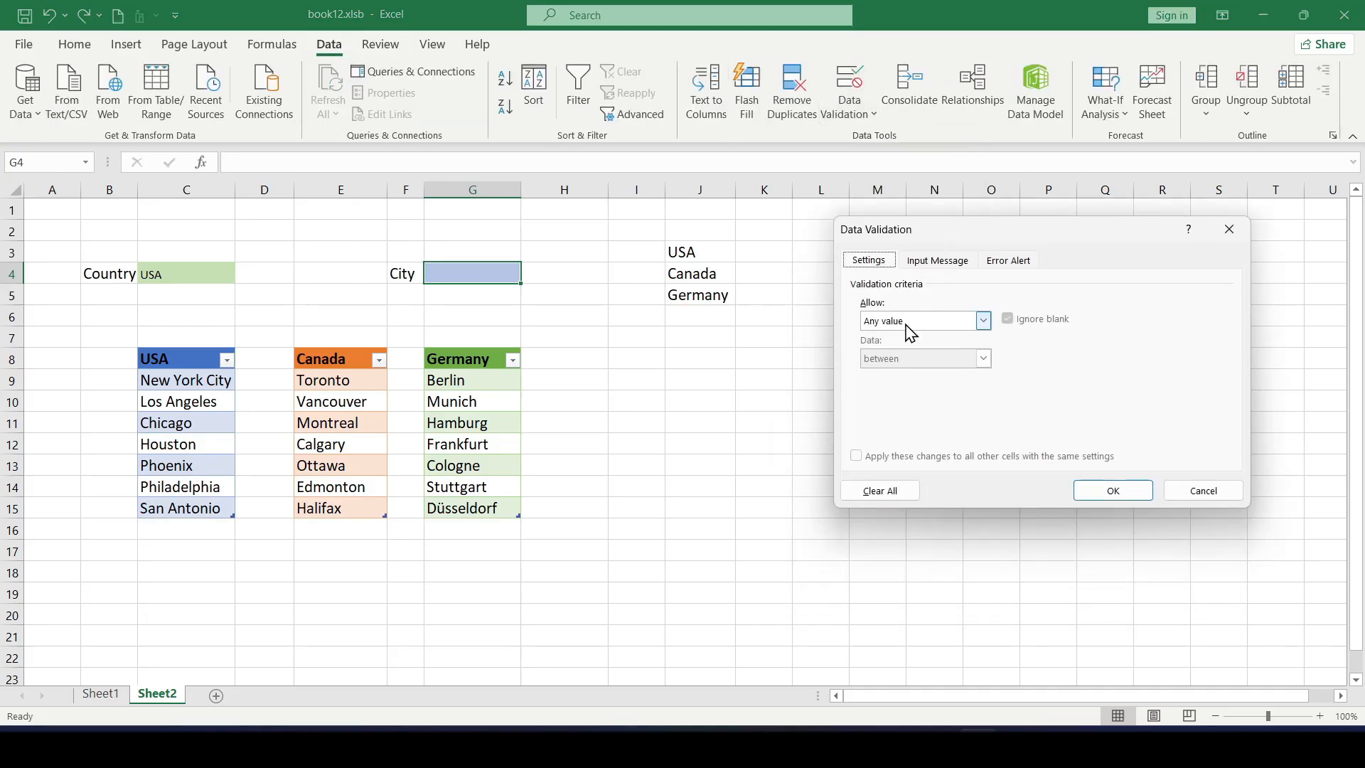
click(983, 321)
click(924, 368)
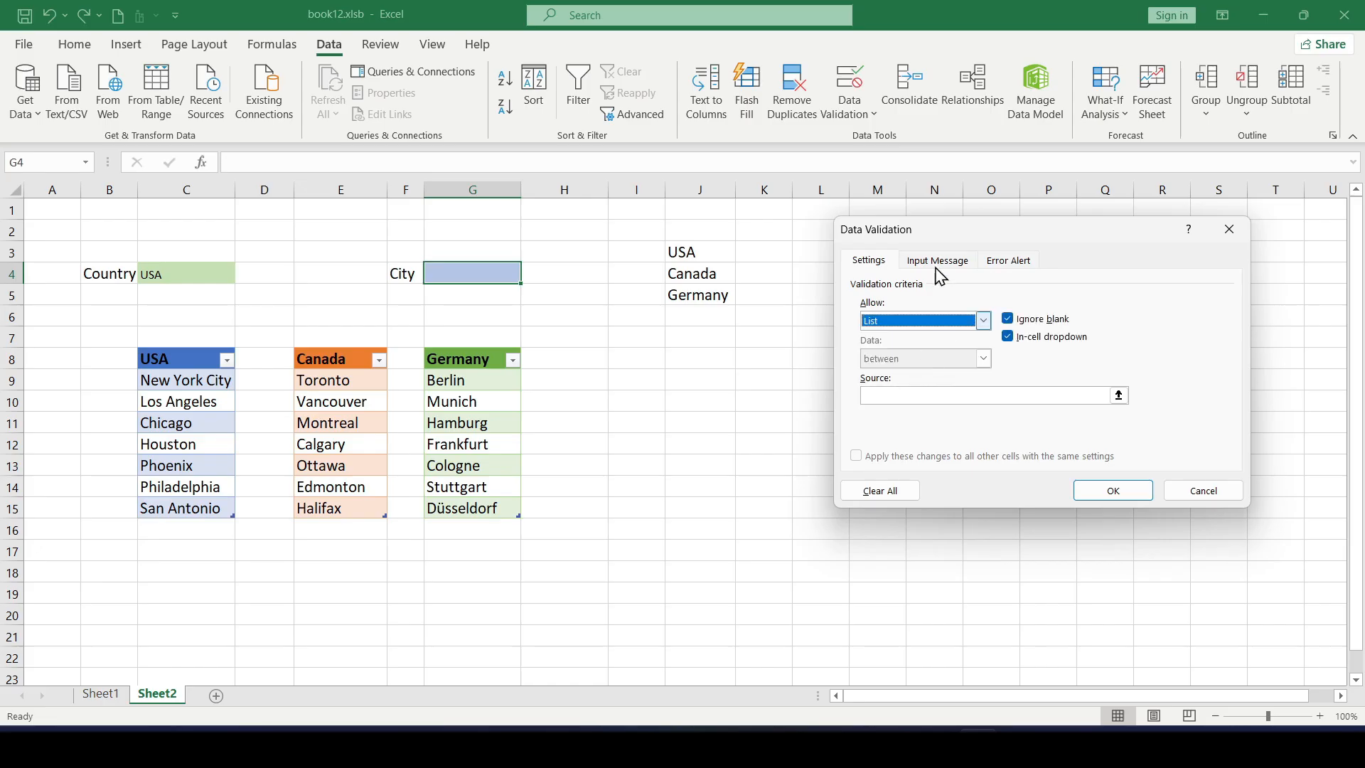
Step: Enter =indirect($C$4) as the source of the City cell's validation list and apply the rule
drag(967, 237, 950, 315)
click(863, 474)
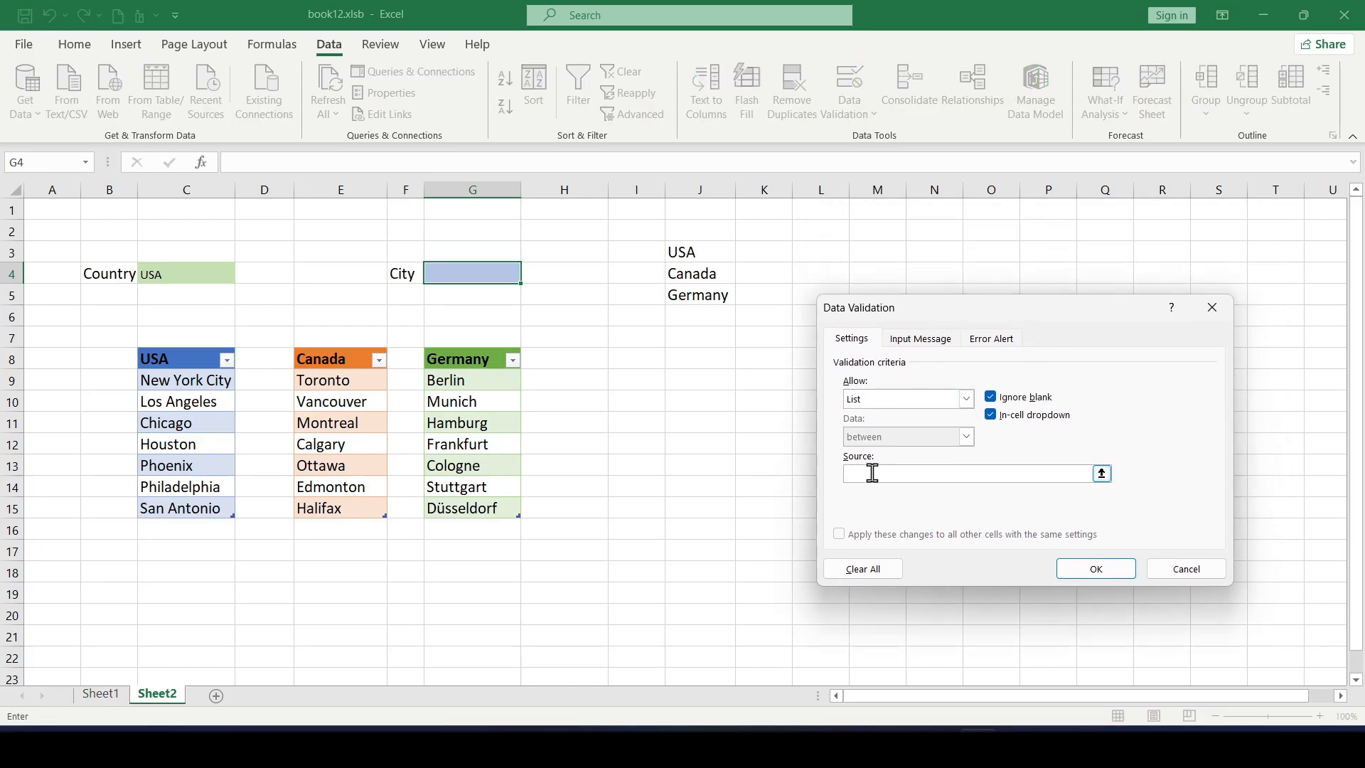
click(174, 275)
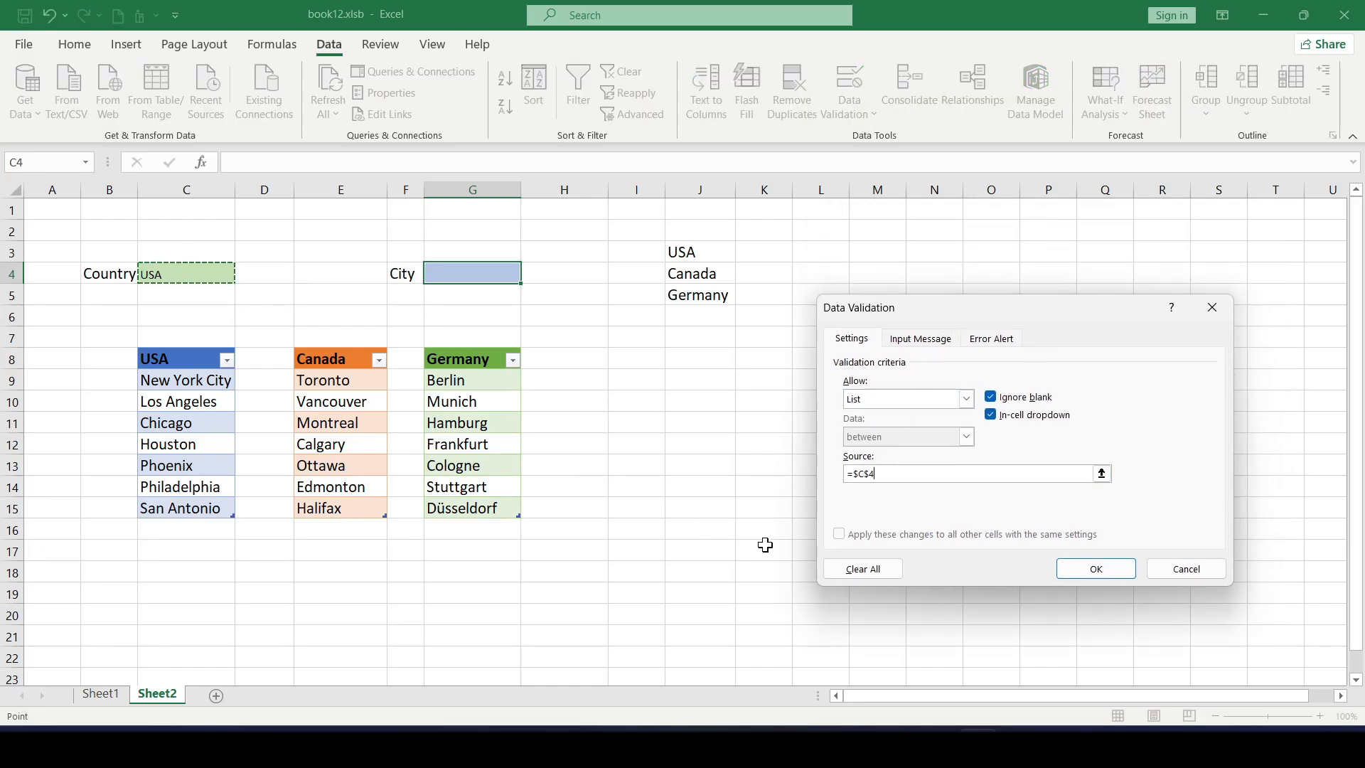
click(851, 473)
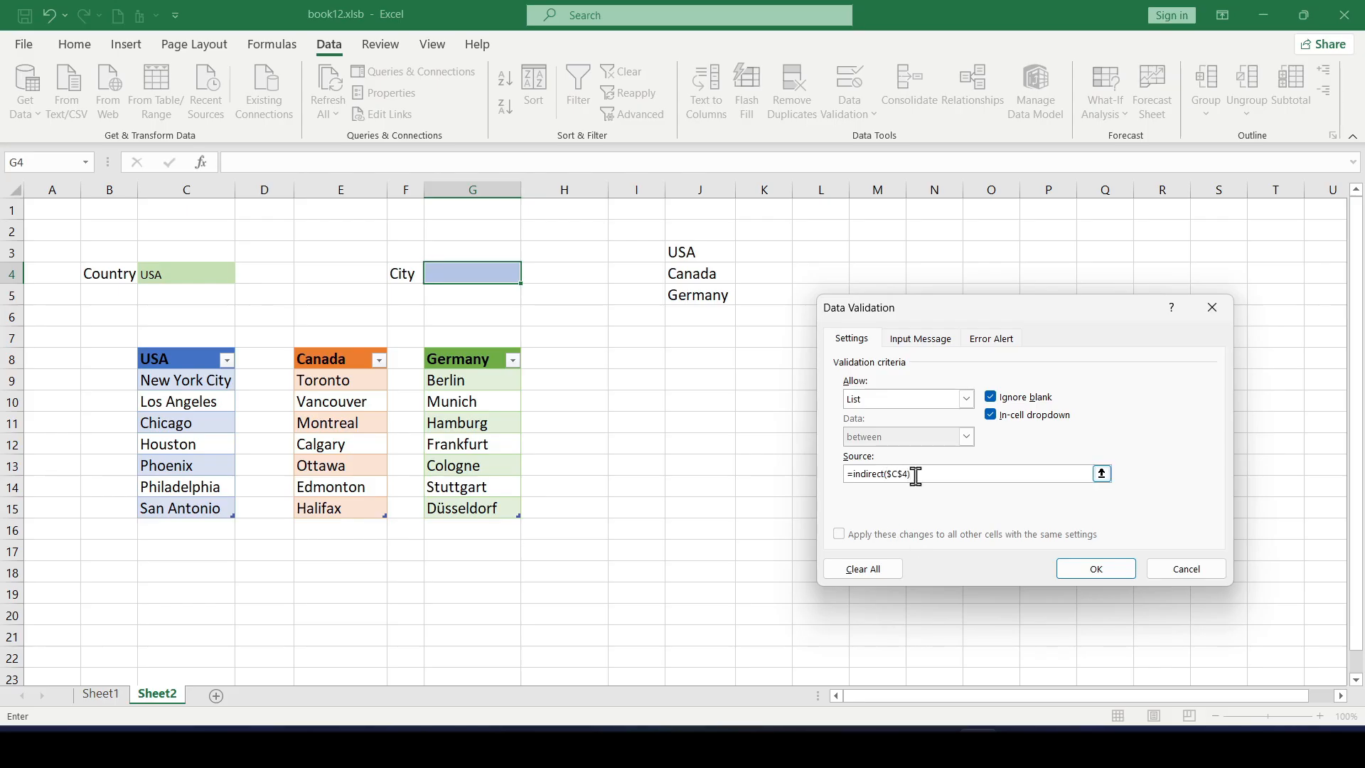
text())
click(1106, 569)
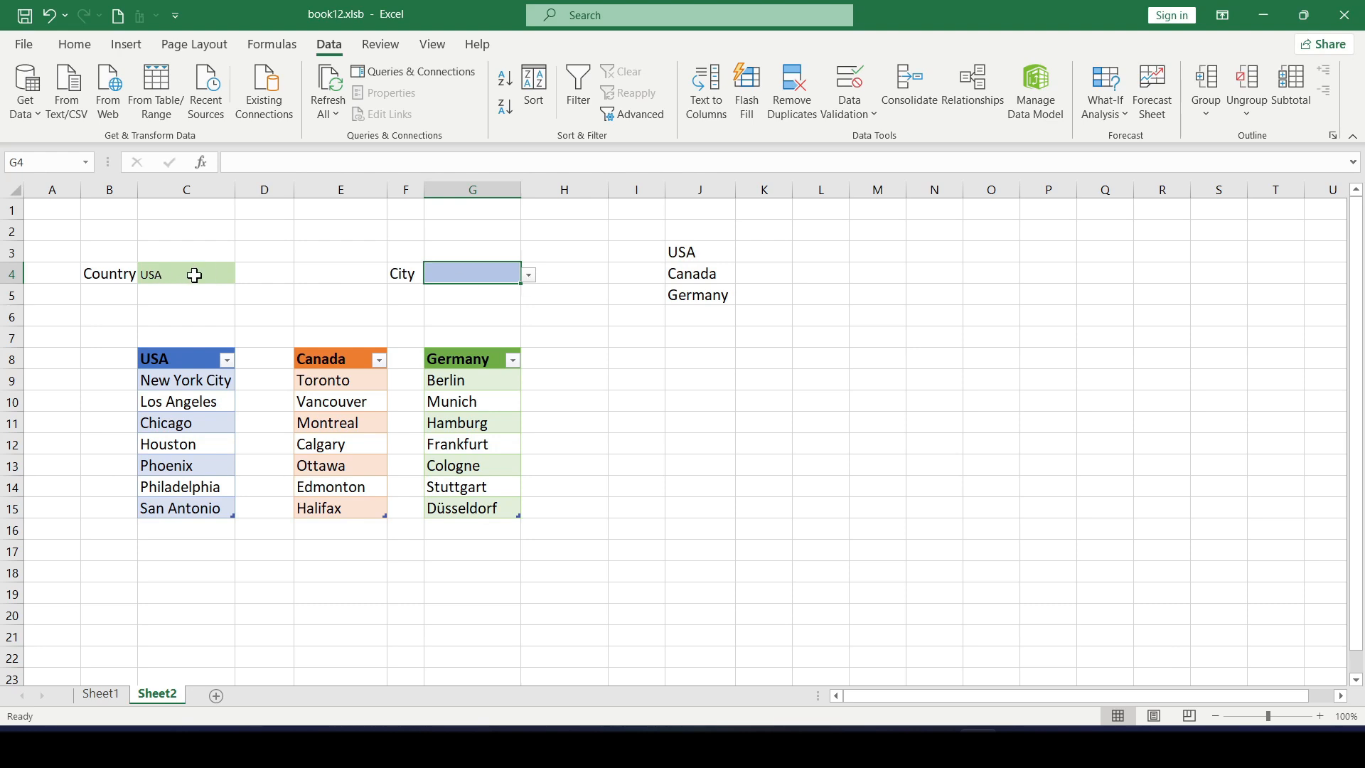
Step: Test the City drop-down in G4 with the country USA by choosing Los Angeles, and reopen the list
click(528, 276)
click(490, 338)
click(528, 275)
click(489, 303)
click(528, 275)
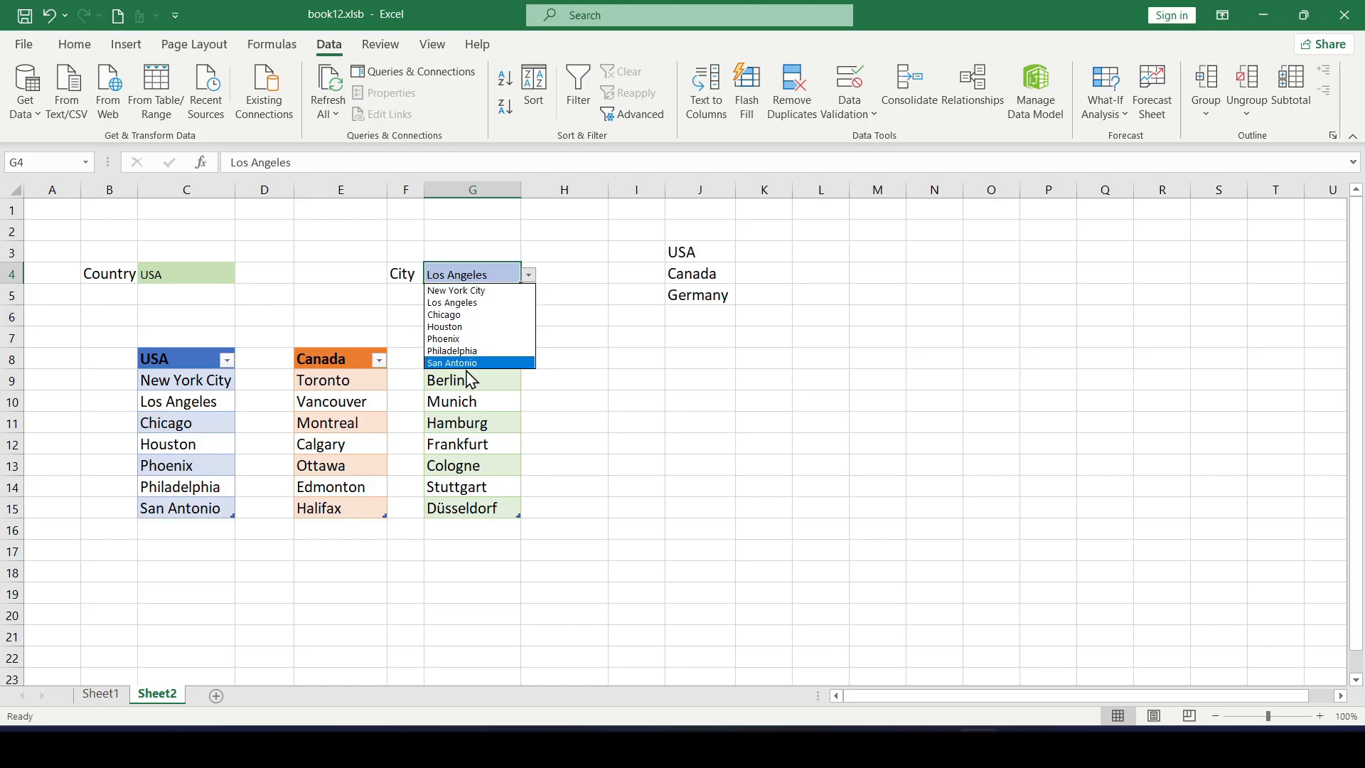
Step: Switch the Country in C4 to Germany and choose Hamburg from the City drop-down in G4
click(217, 279)
click(243, 275)
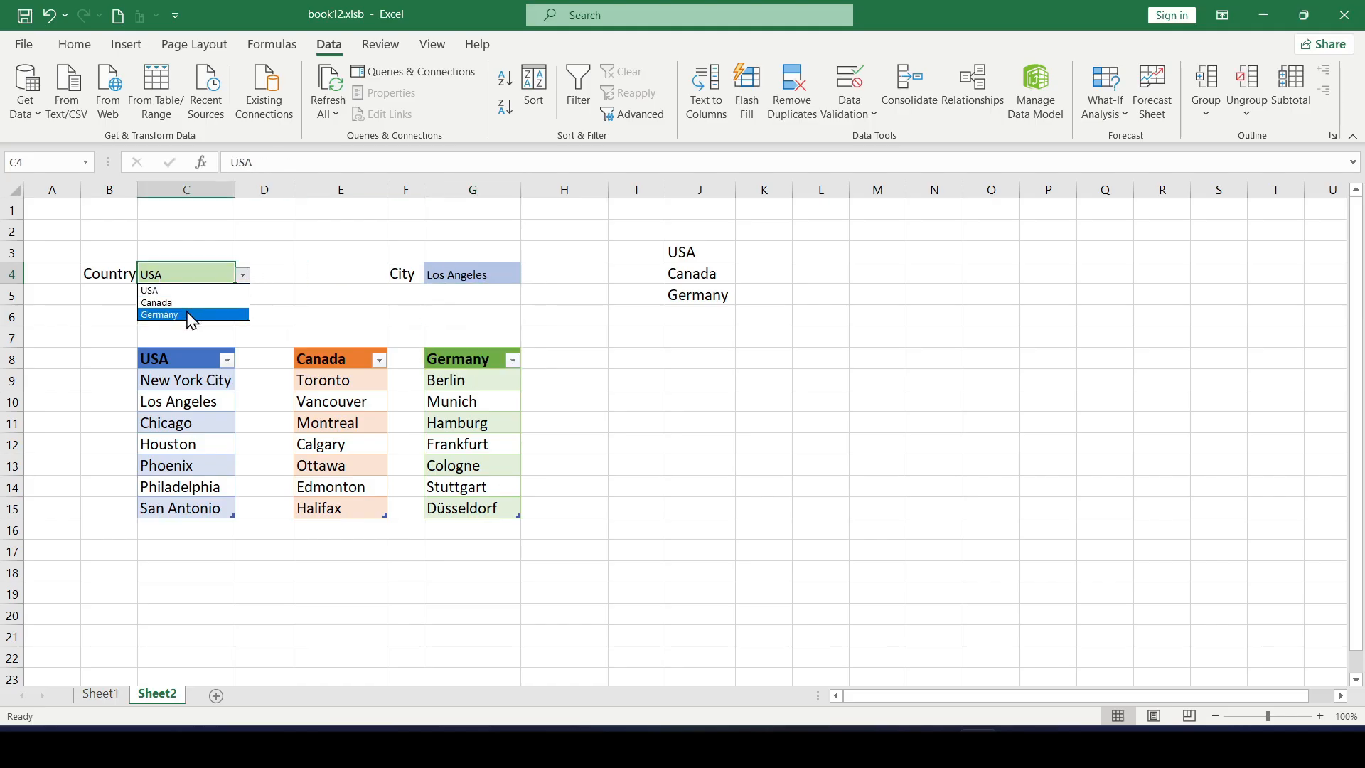
click(174, 313)
click(472, 273)
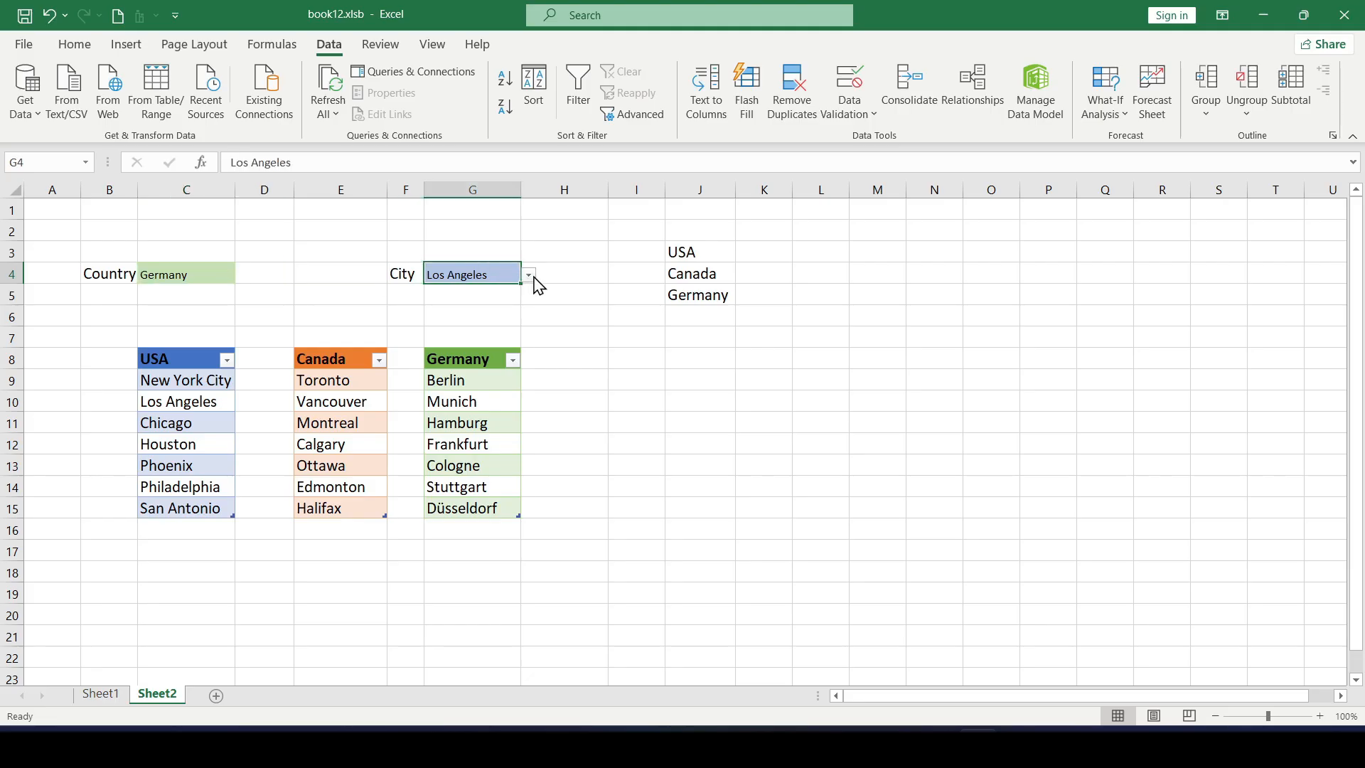
click(529, 275)
click(488, 316)
click(528, 275)
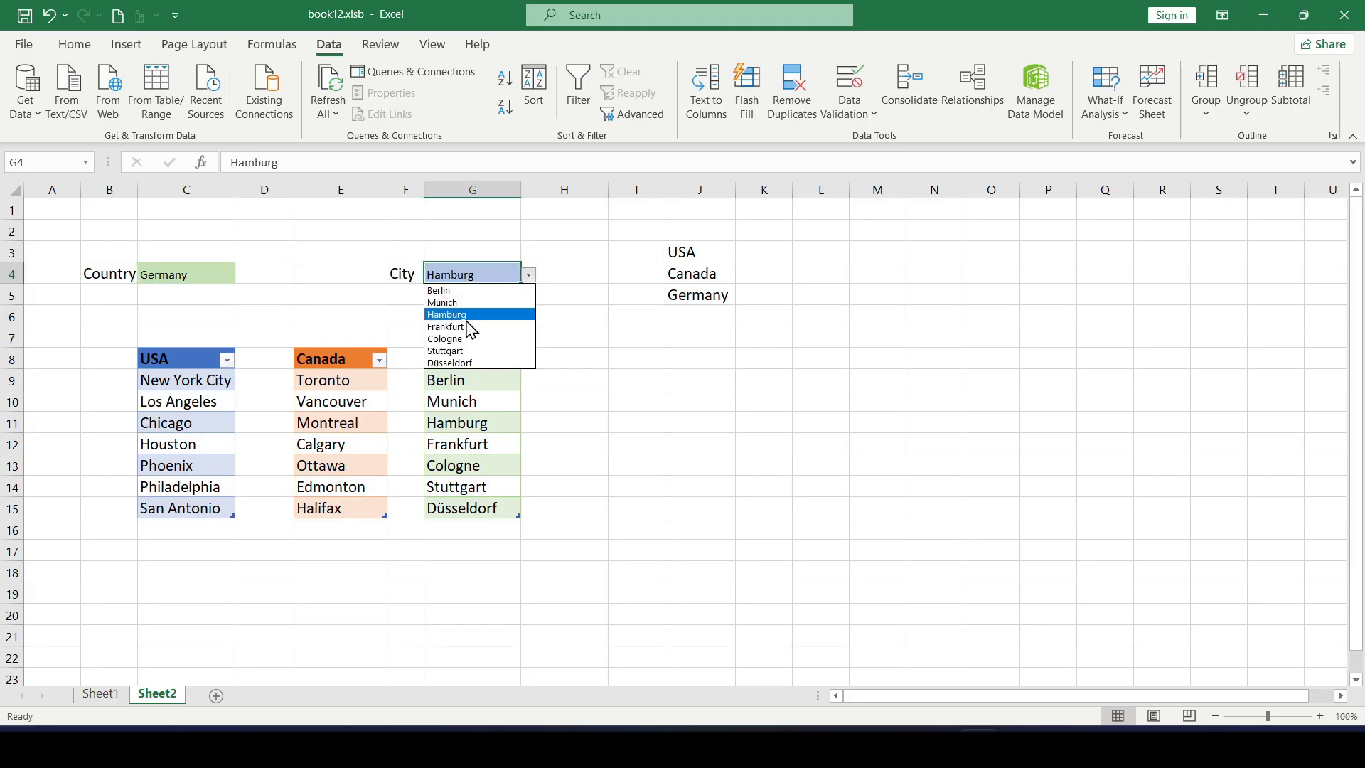
click(572, 406)
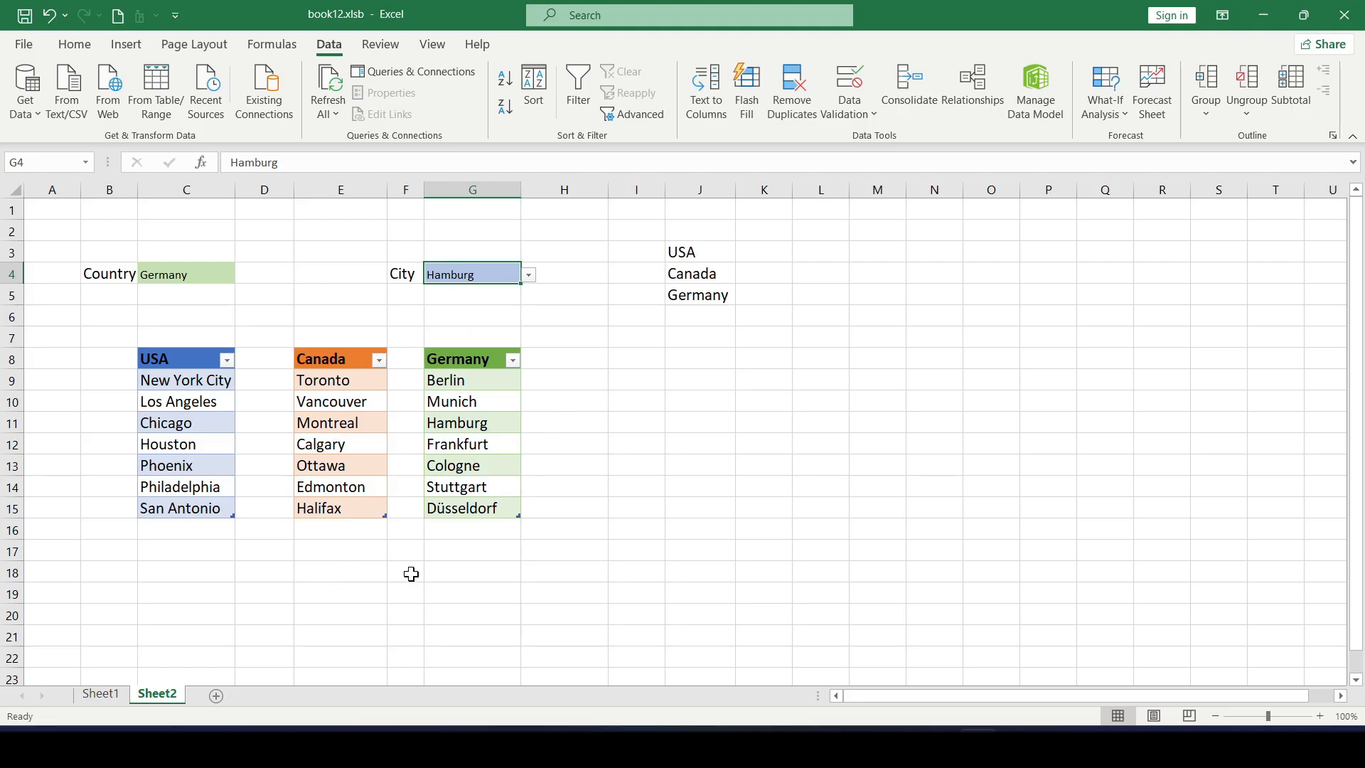
Step: Add MIami and Boston in C16 and C17, directly below San Antonio in the USA table
click(211, 533)
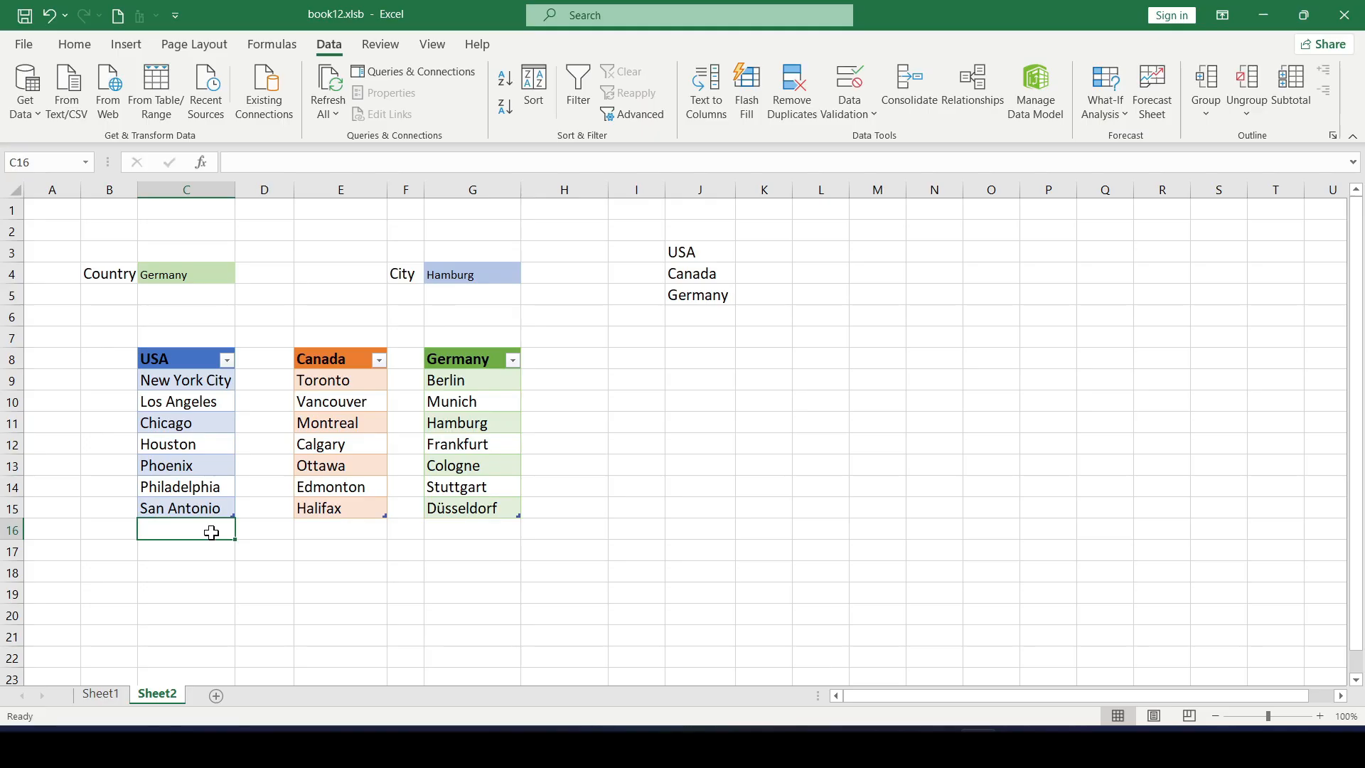
text(MI)
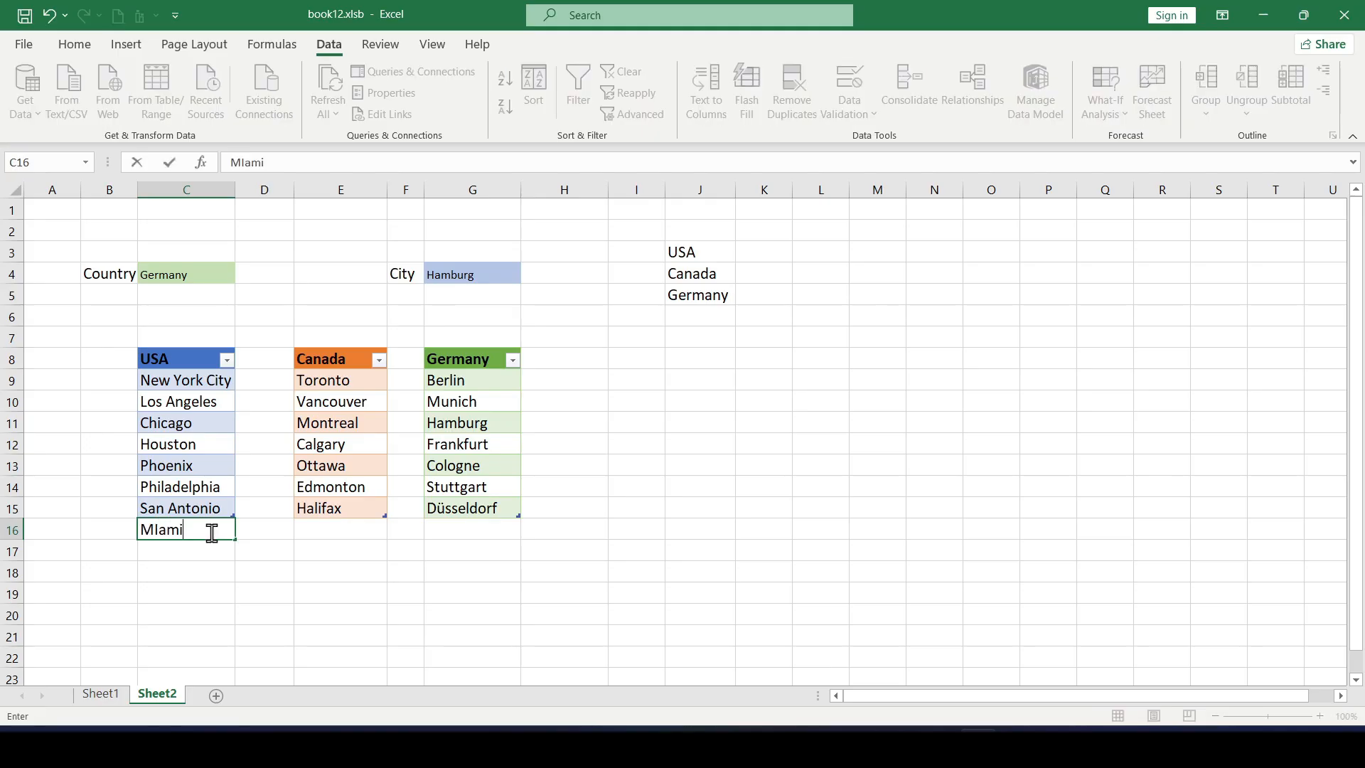
text(ami)
key(Return)
text(Boston)
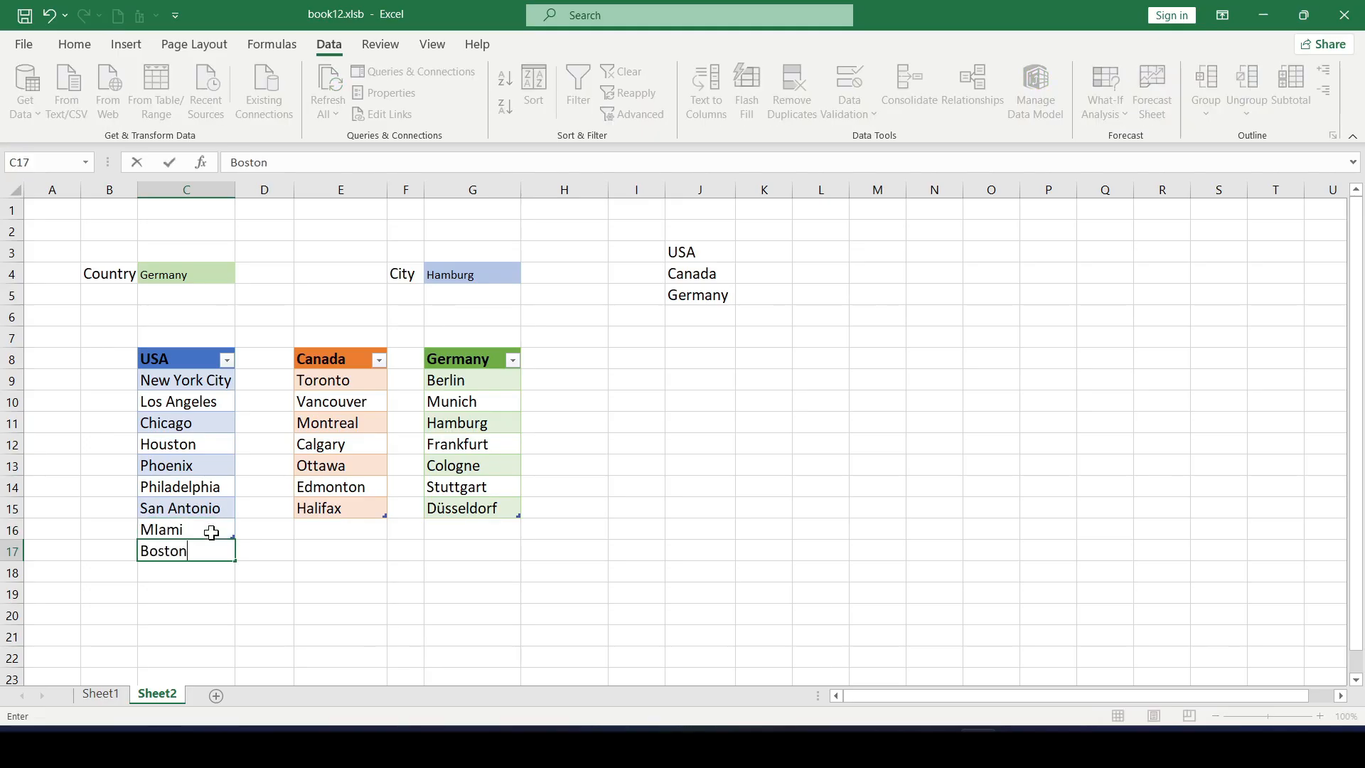
key(Return)
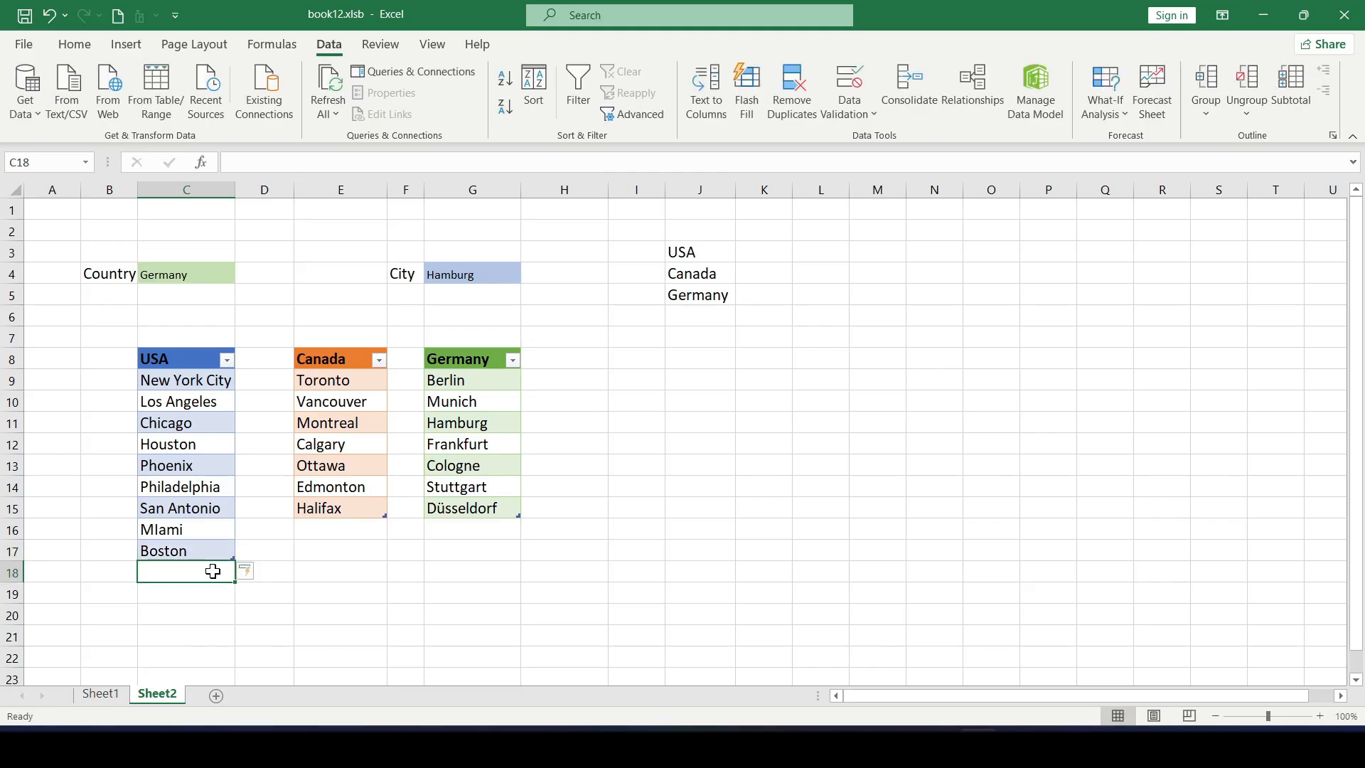
Step: Set the Country in C4 to USA and choose the added city MIami from the City drop-down in G4
click(186, 275)
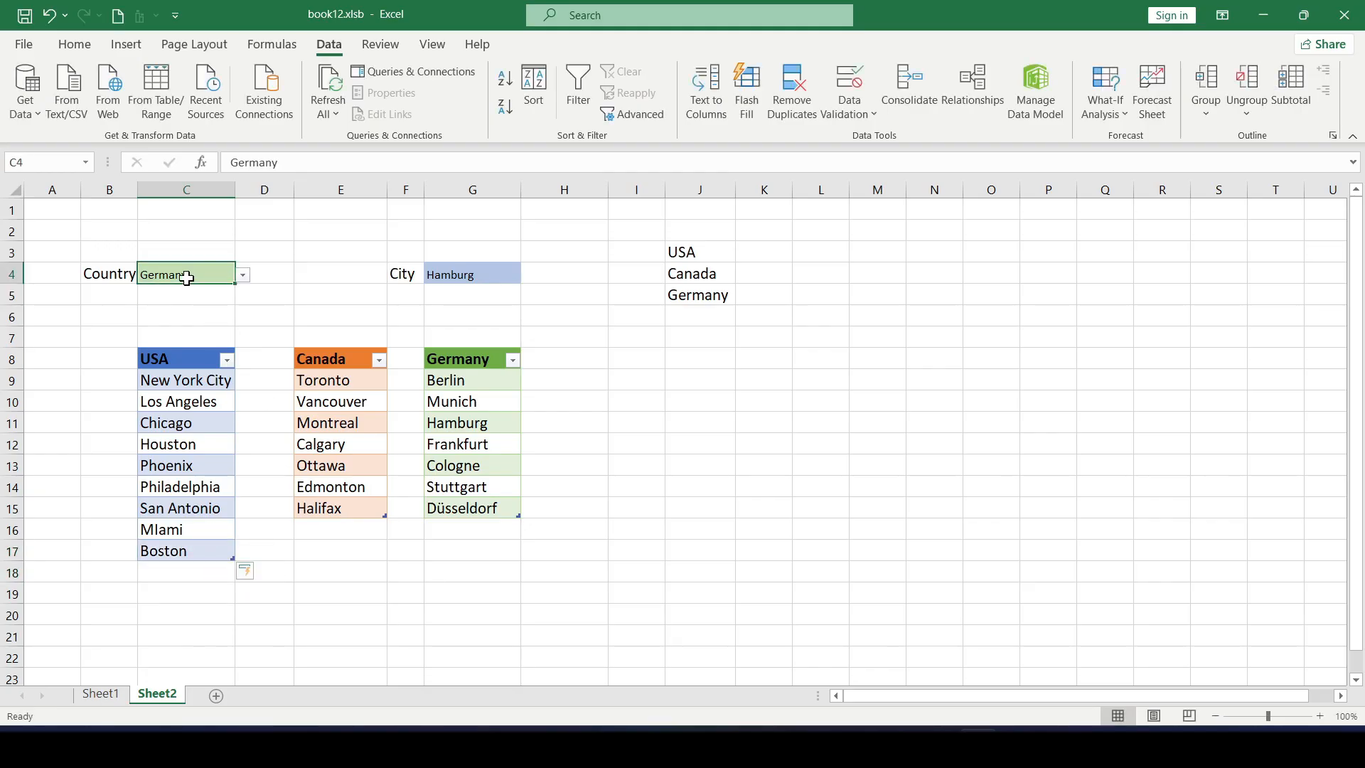
click(243, 275)
click(171, 289)
click(466, 270)
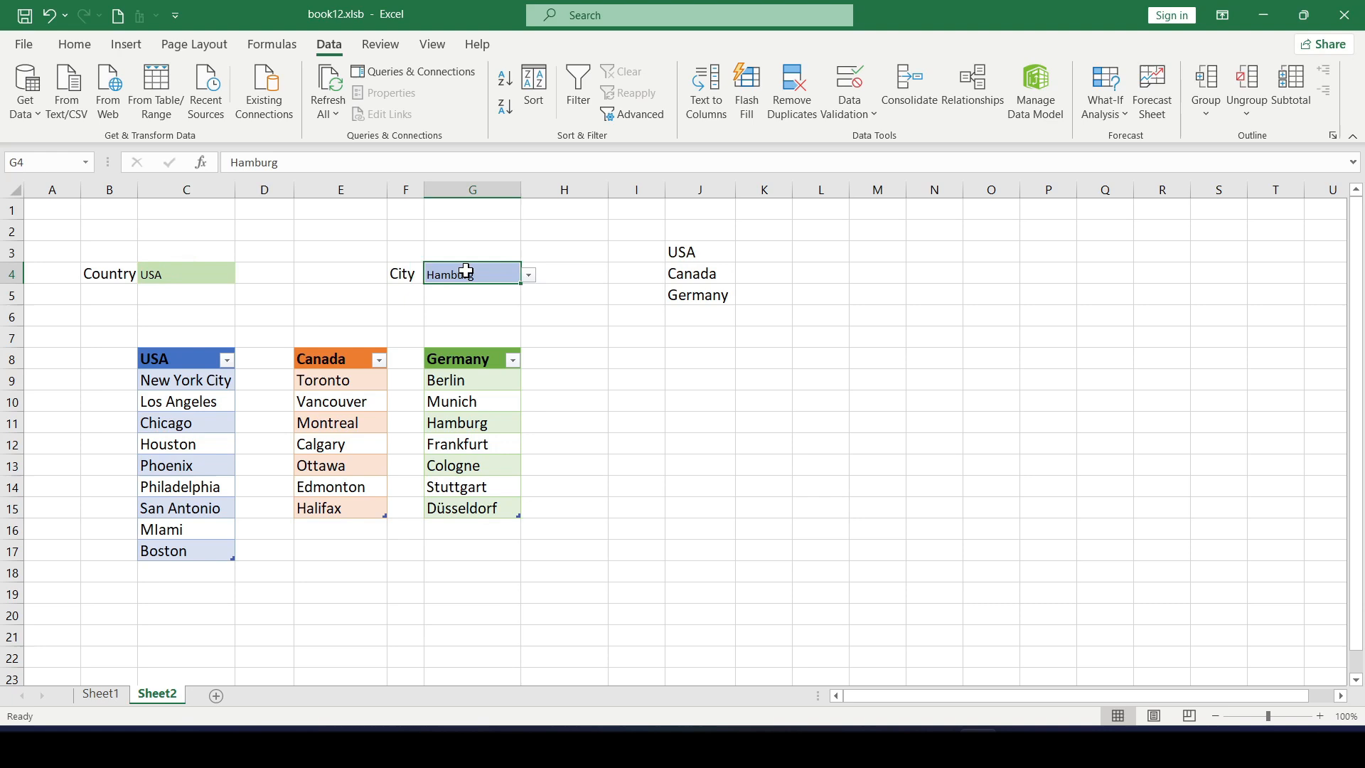
click(529, 277)
scroll(530, 367, down, 1)
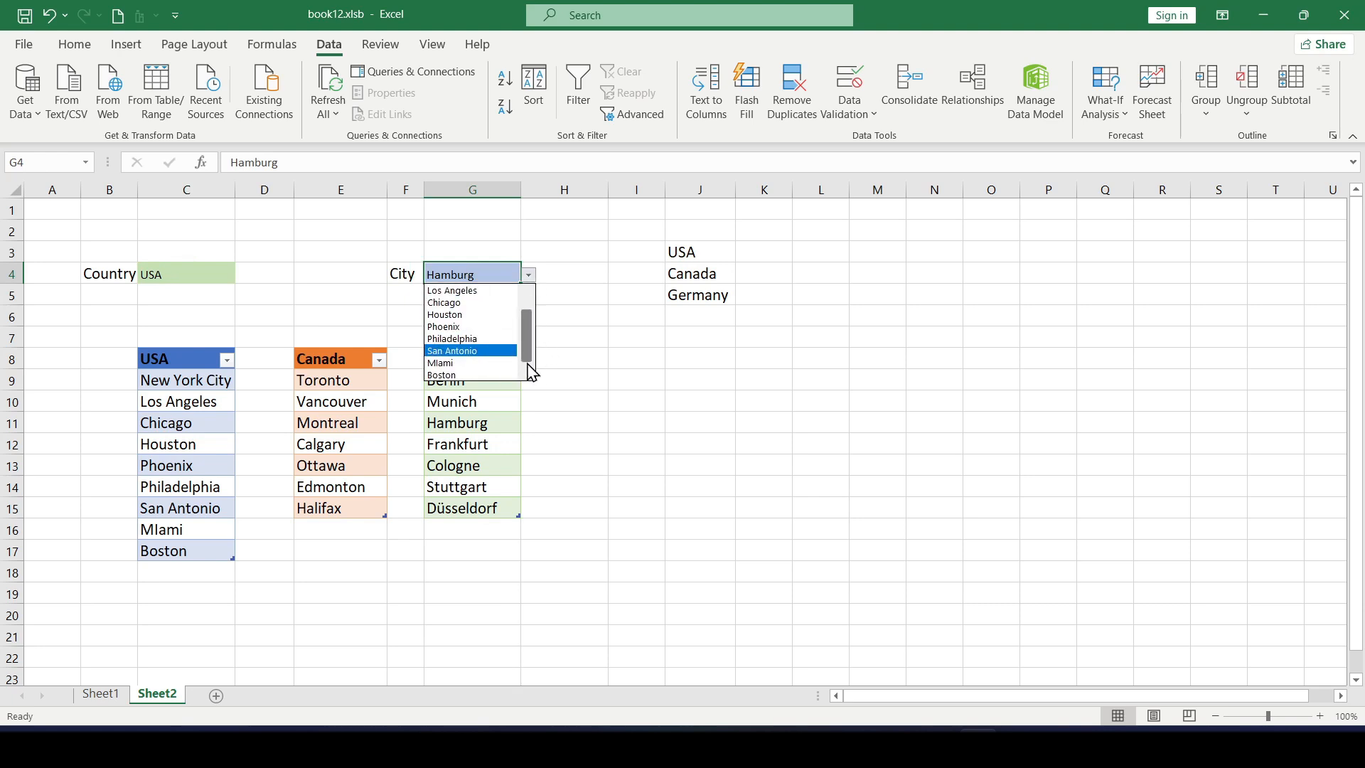
click(455, 362)
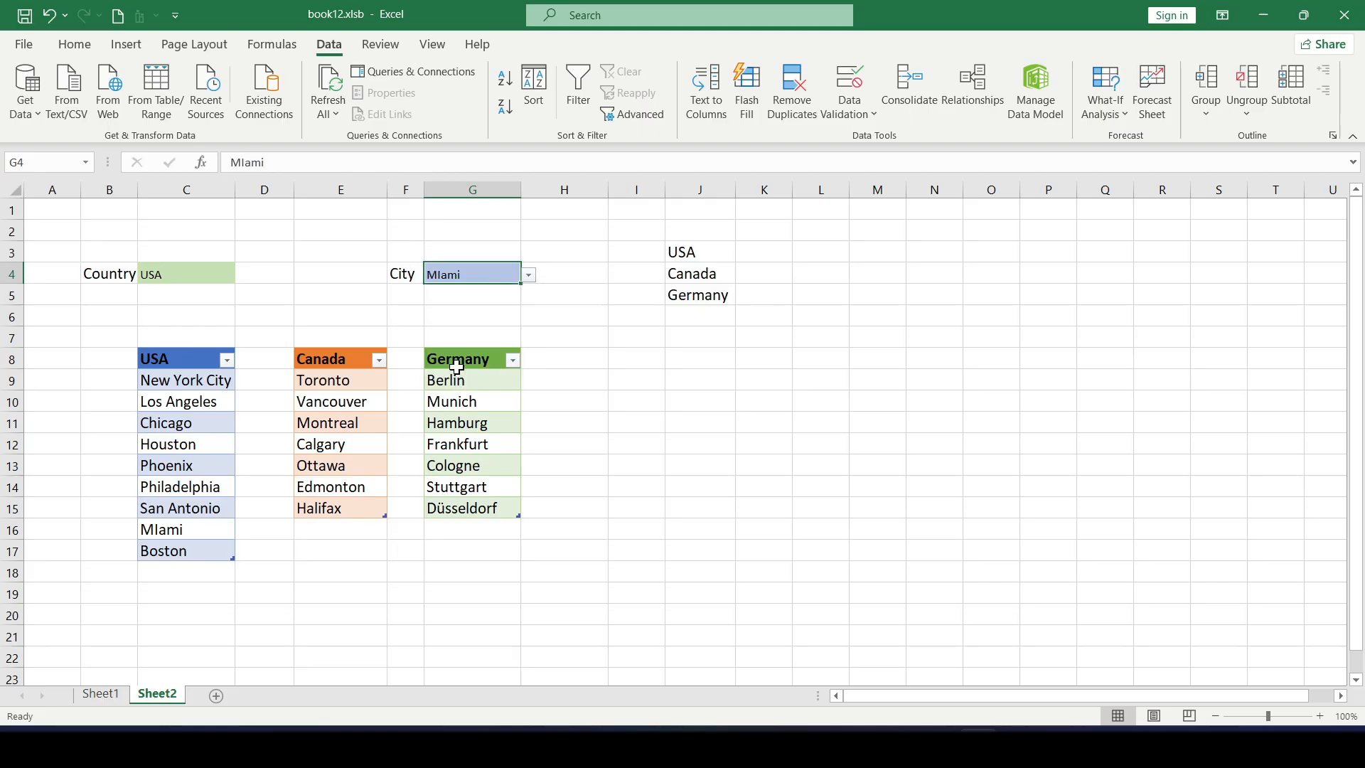
click(530, 275)
click(580, 345)
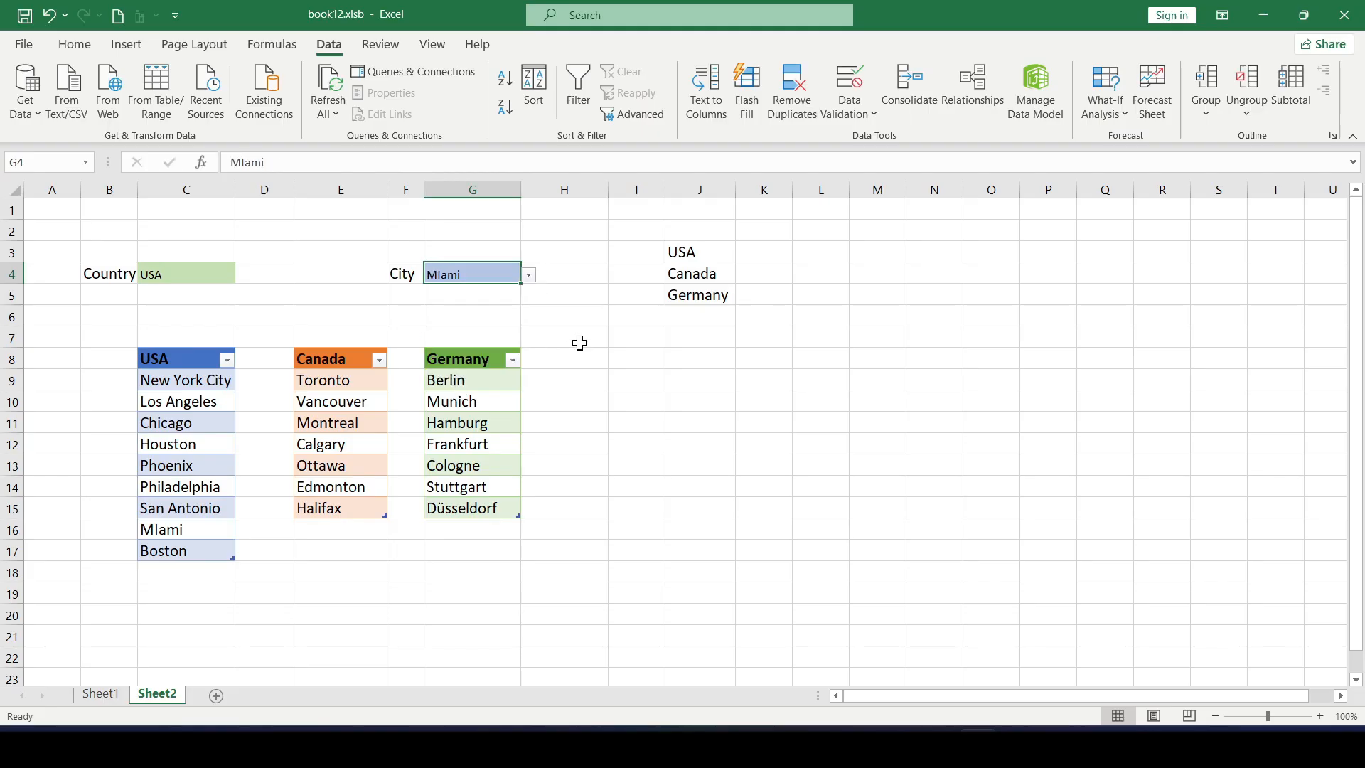